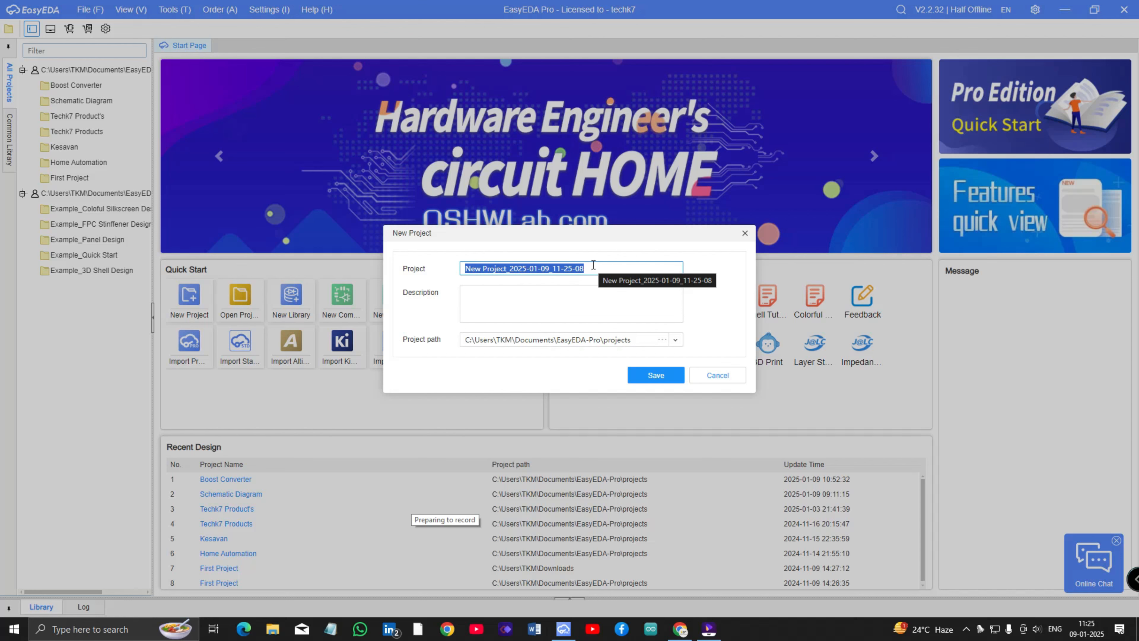
Create a project named Converter and open page P1 of its Schematic1
{"action": "type", "text": "Converter"}
{"action": "key", "text": "Return"}
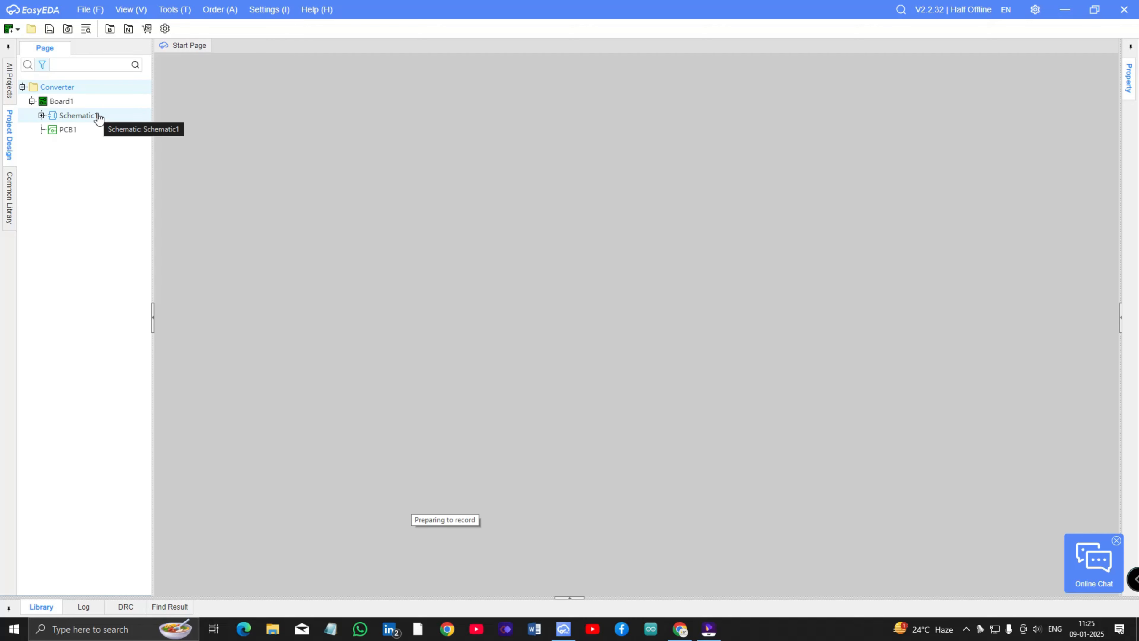
{"action": "double_click", "coordinate": [77, 116]}
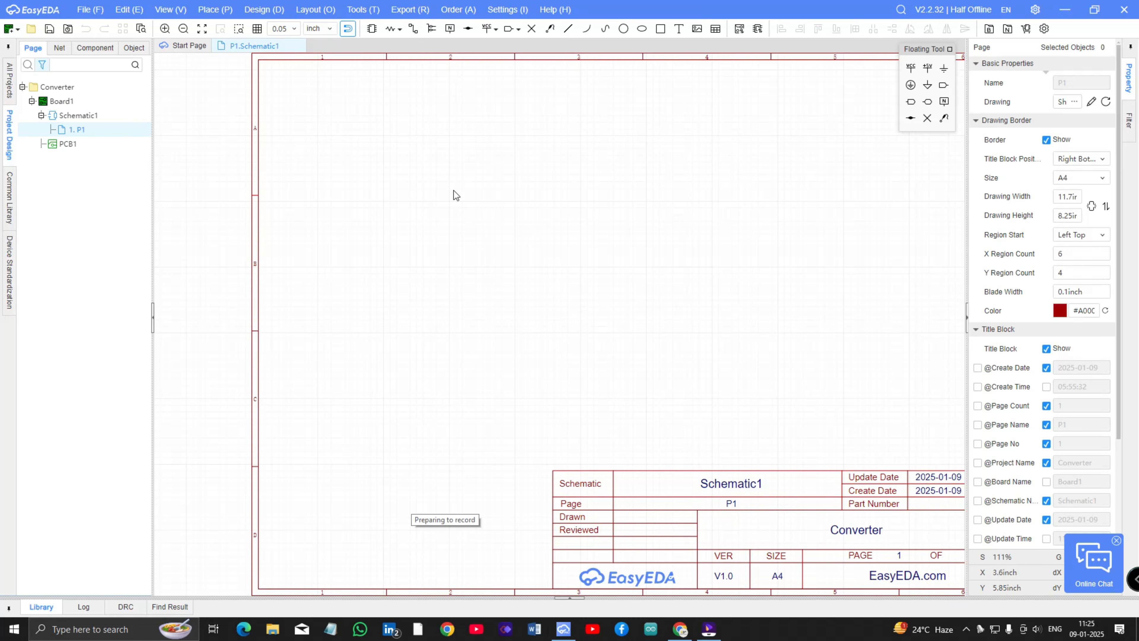
{"action": "scroll", "coordinate": [693, 318], "scroll_direction": "down", "scroll_amount": 7}
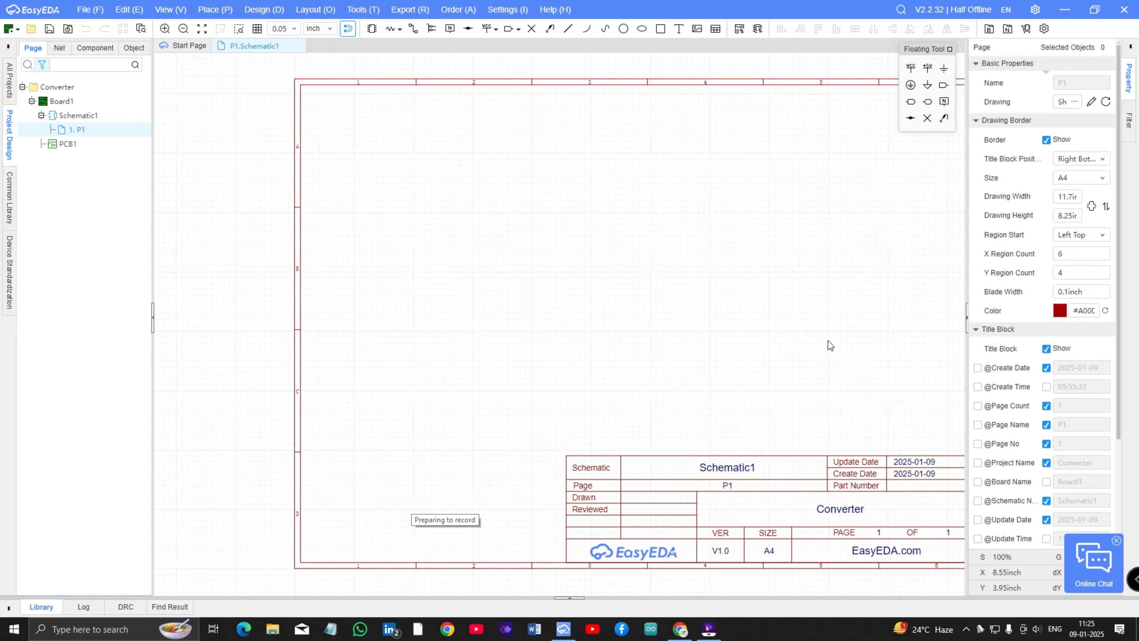
{"action": "scroll", "coordinate": [937, 351], "scroll_direction": "up", "scroll_amount": 6}
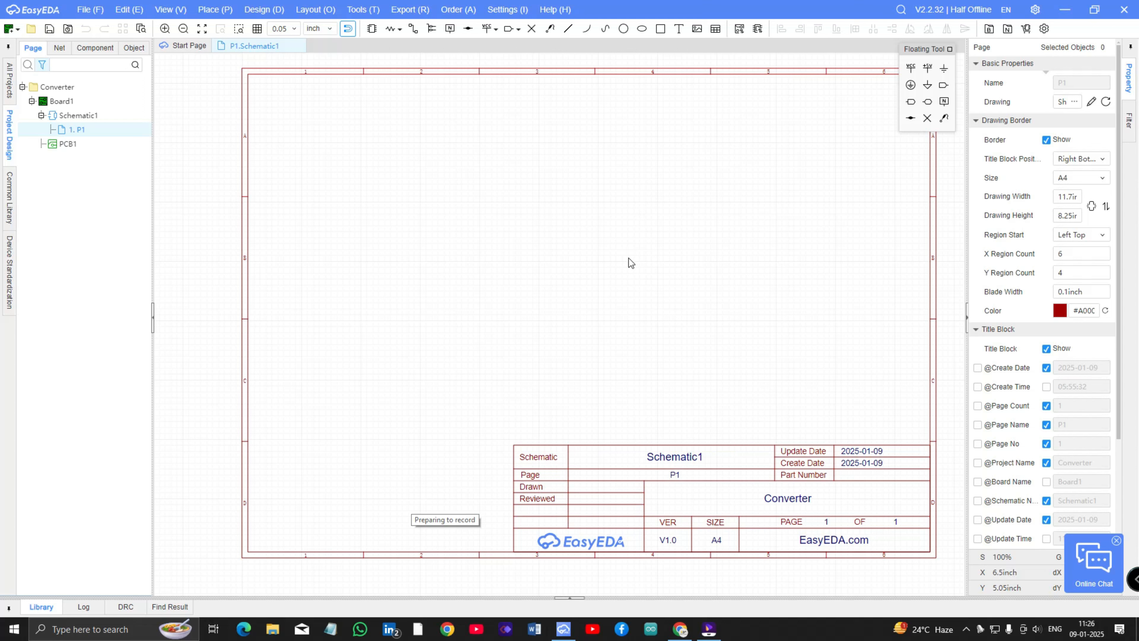
{"action": "key", "text": "p"}
{"action": "key", "text": "d"}
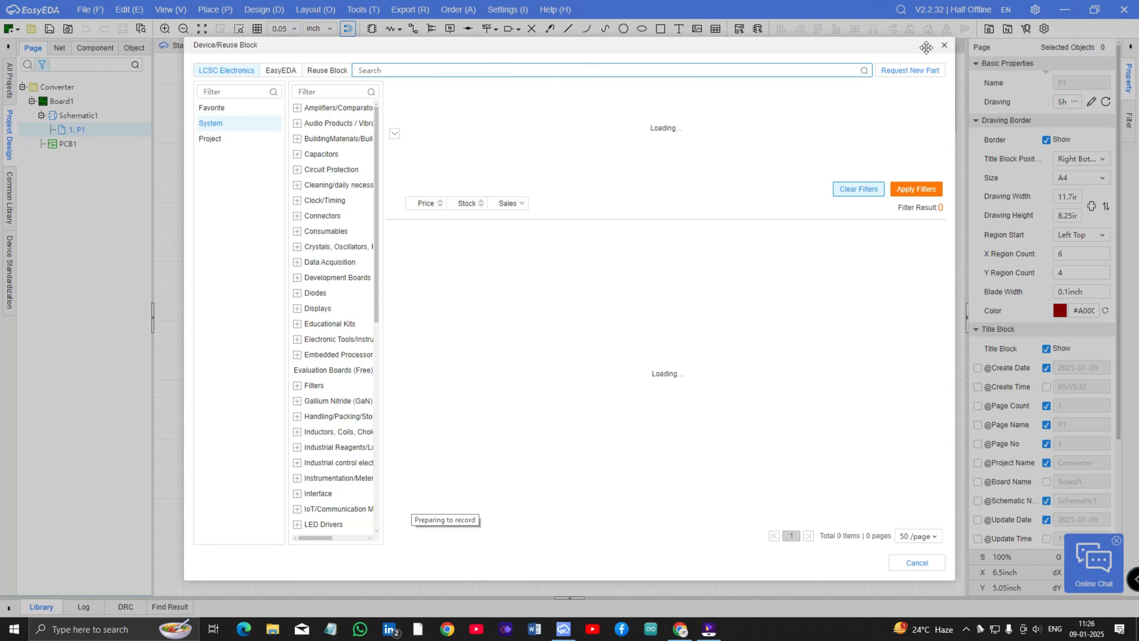
{"action": "key", "text": "Escape"}
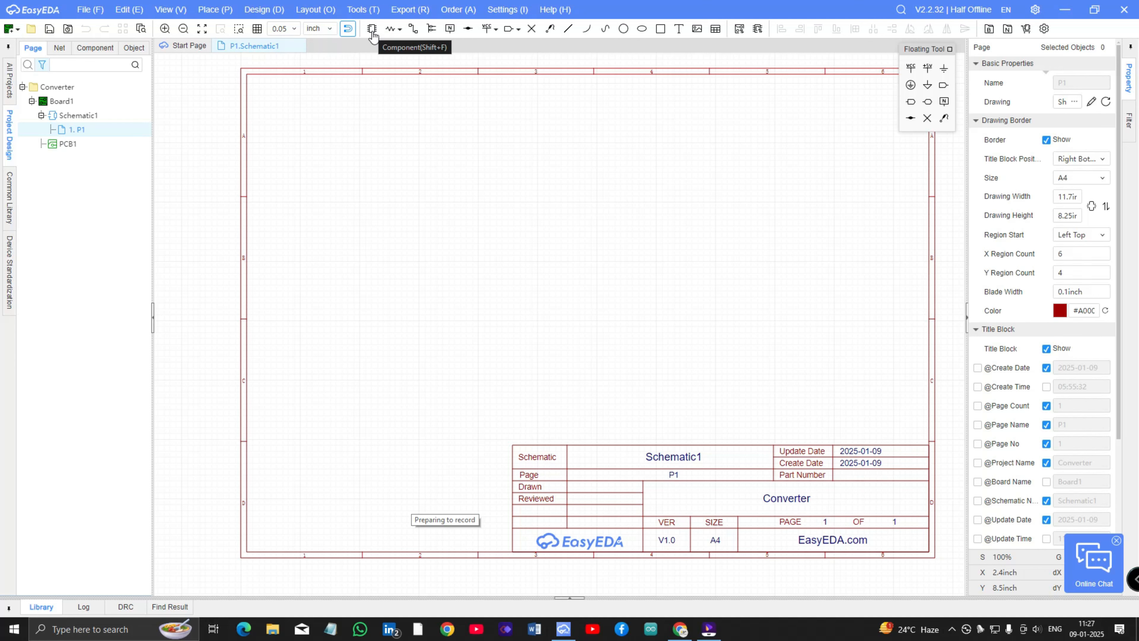
Open the device library, then switch to Chrome and copy the part number MT3608 from the datasheet's page heading
{"action": "left_click", "coordinate": [371, 29]}
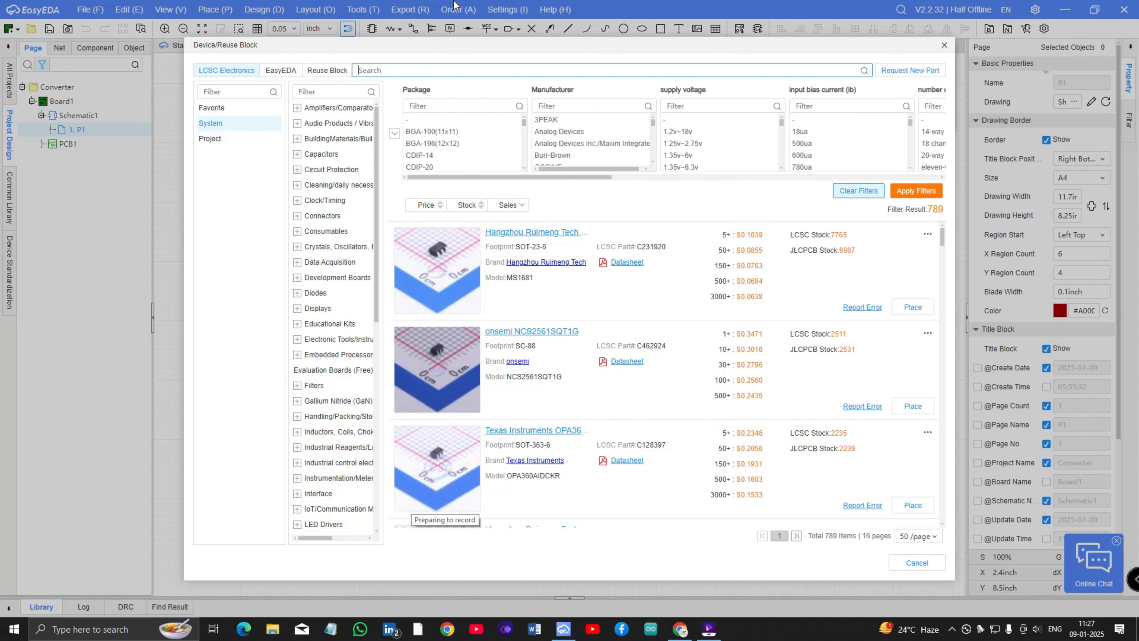
{"action": "left_click", "coordinate": [686, 633]}
{"action": "scroll", "coordinate": [710, 158], "scroll_direction": "down", "scroll_amount": 1}
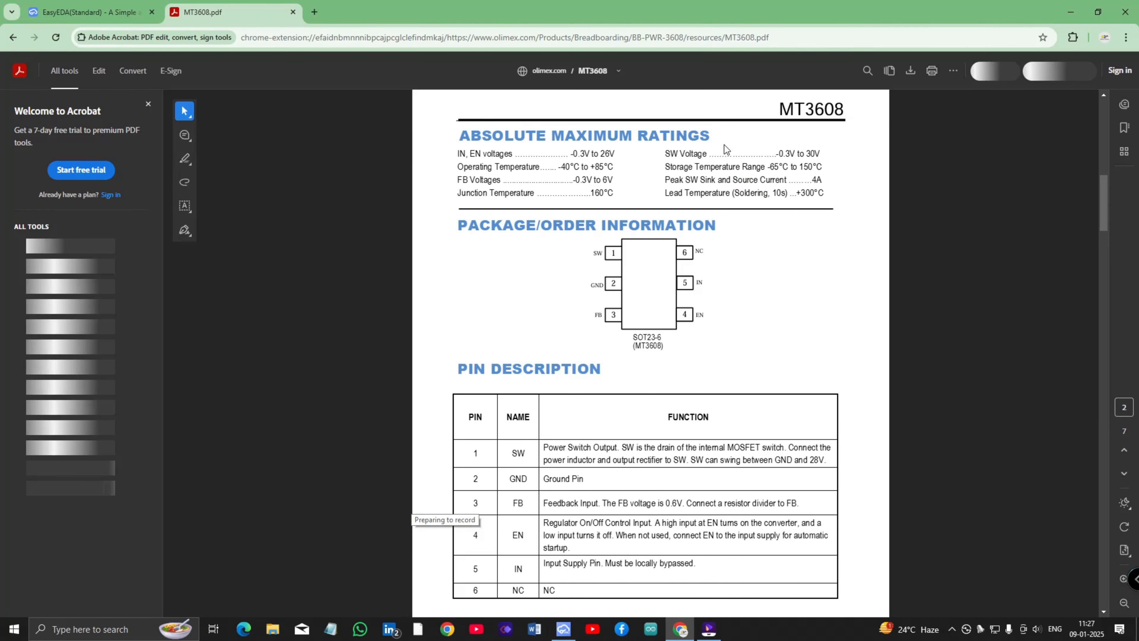
{"action": "scroll", "coordinate": [761, 154], "scroll_direction": "down", "scroll_amount": 1}
{"action": "scroll", "coordinate": [766, 144], "scroll_direction": "up", "scroll_amount": 1}
{"action": "left_click_drag", "start_coordinate": [778, 109], "coordinate": [843, 111]}
{"action": "key", "text": "ctrl+c"}
{"action": "left_click", "coordinate": [686, 278]}
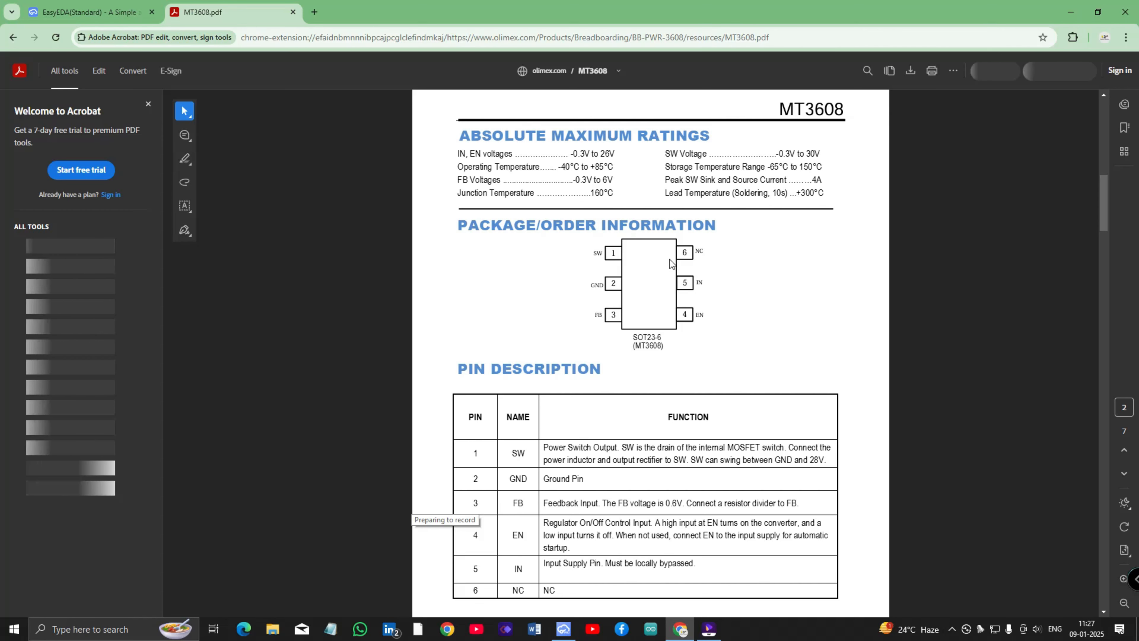
{"action": "scroll", "coordinate": [762, 188], "scroll_direction": "up", "scroll_amount": 1}
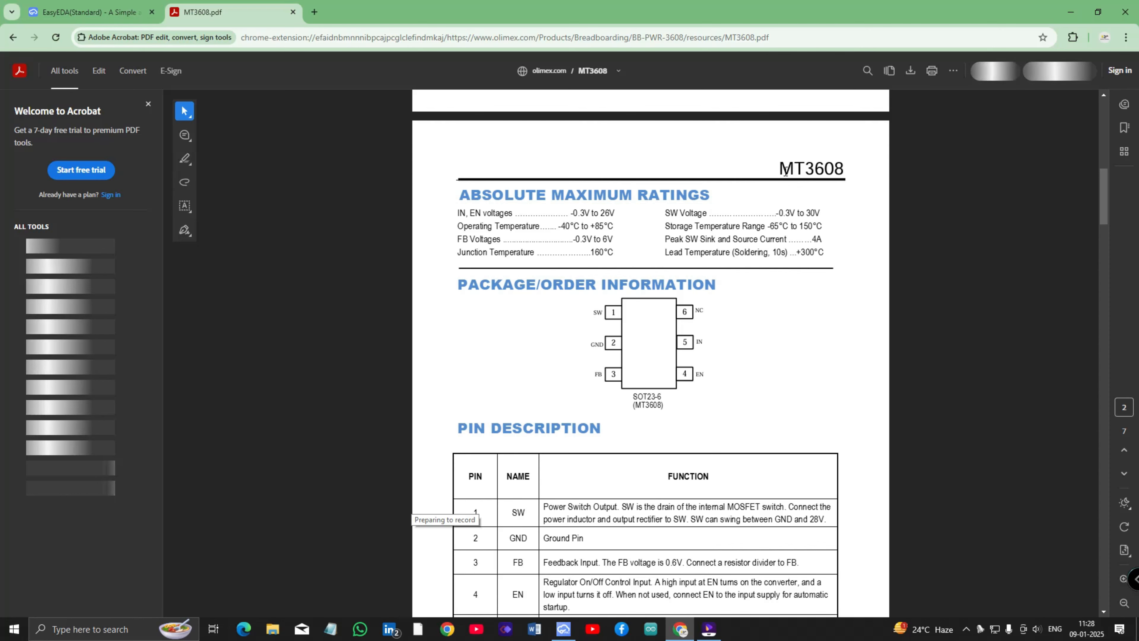
Switch back to EasyEDA, search the device library for MT3608 and place the SOT-23-6 MT3608 converter near the sheet's centre
{"action": "key", "text": "alt+Tab"}
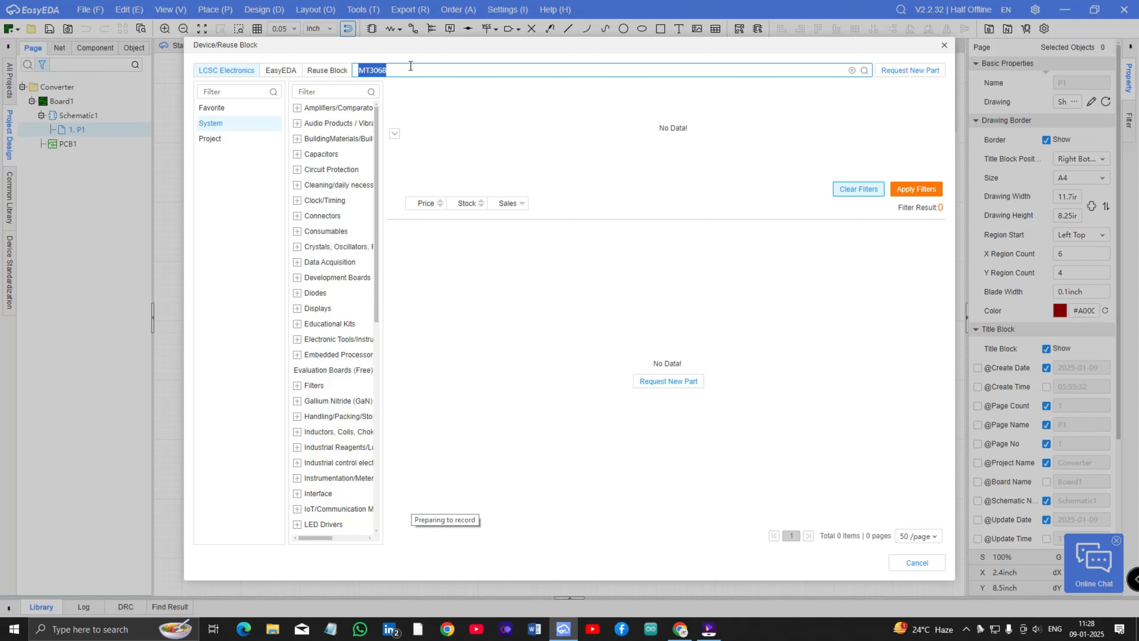
{"action": "key", "text": "ctrl+v"}
{"action": "key", "text": "Return"}
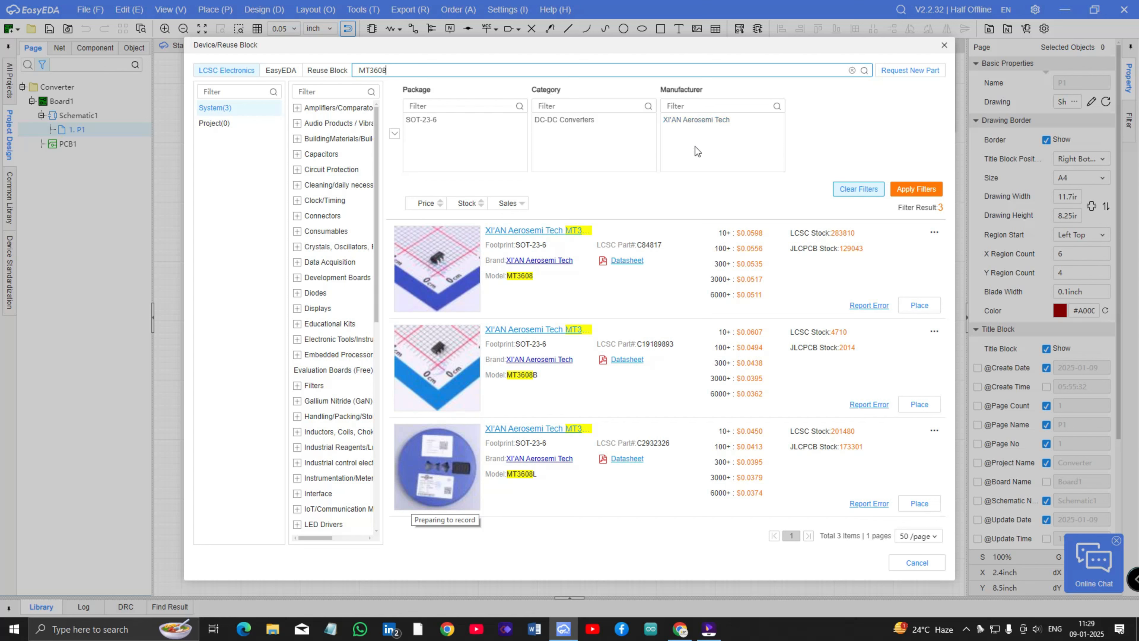
{"action": "left_click", "coordinate": [447, 284]}
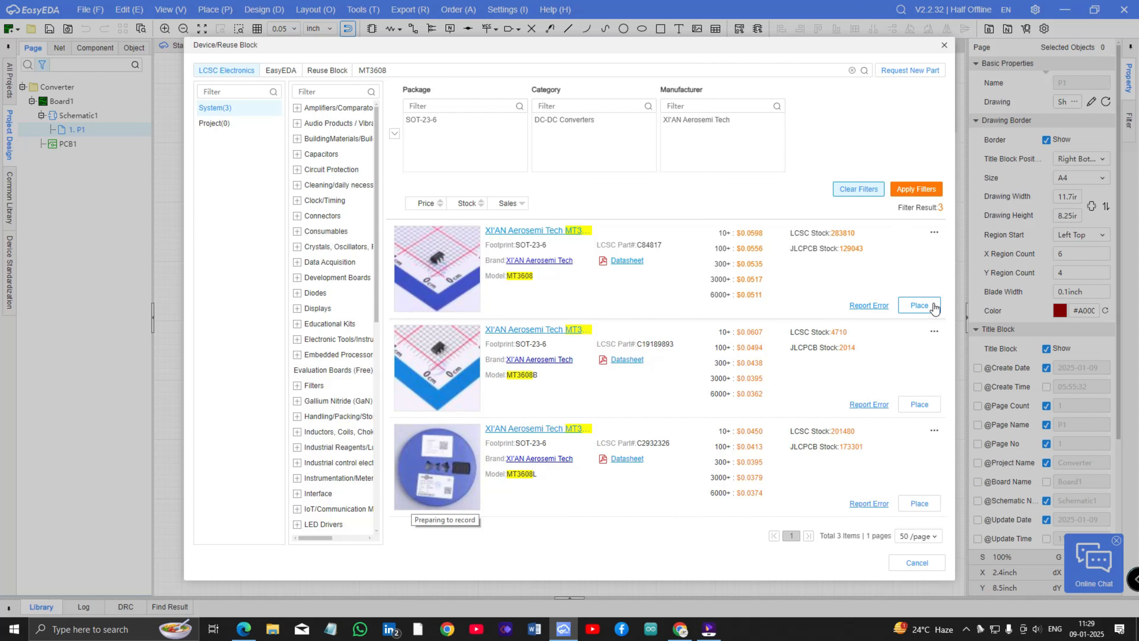
{"action": "left_click", "coordinate": [919, 305]}
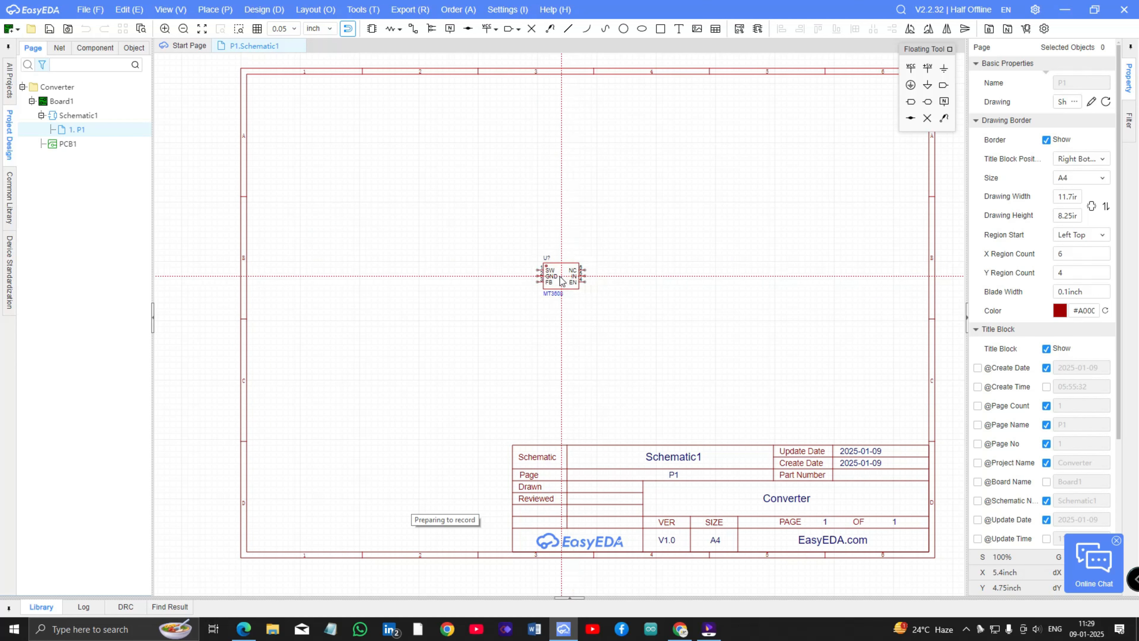
{"action": "left_click", "coordinate": [569, 277]}
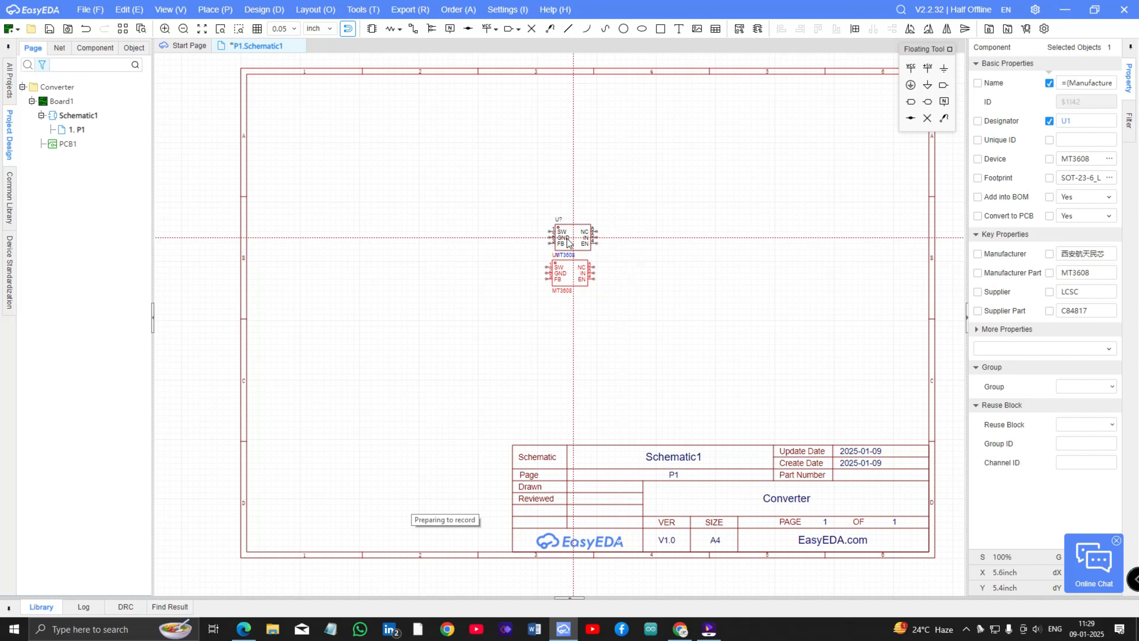
{"action": "key", "text": "Escape"}
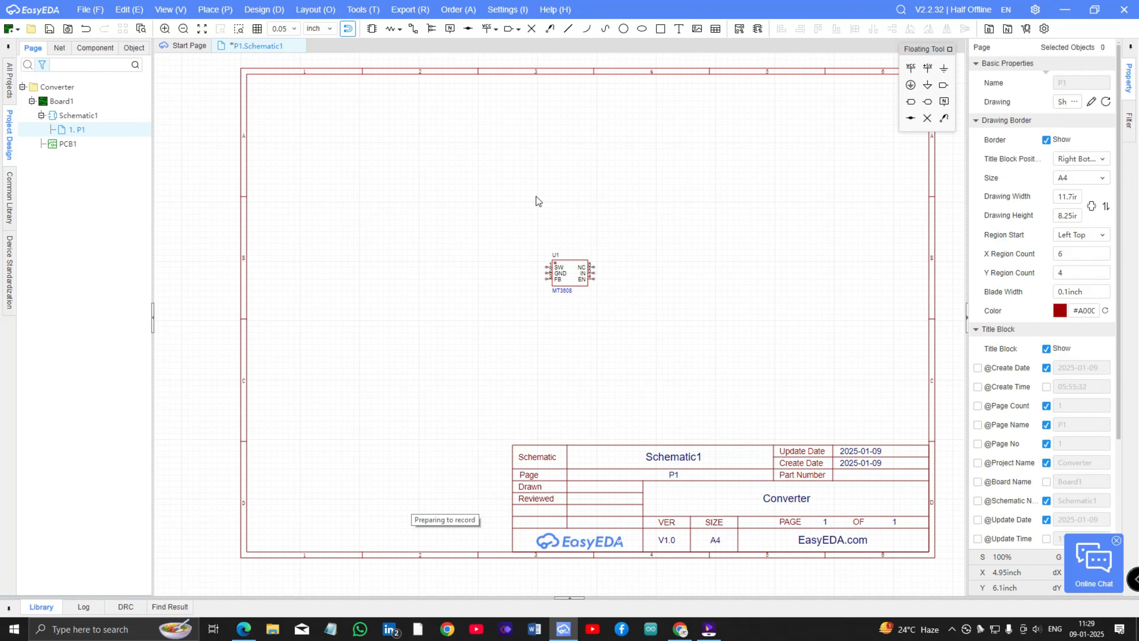
Search the device library for 22uH and place one CY43-22UH inductor above and to the left of the MT3608
{"action": "key", "text": "p"}
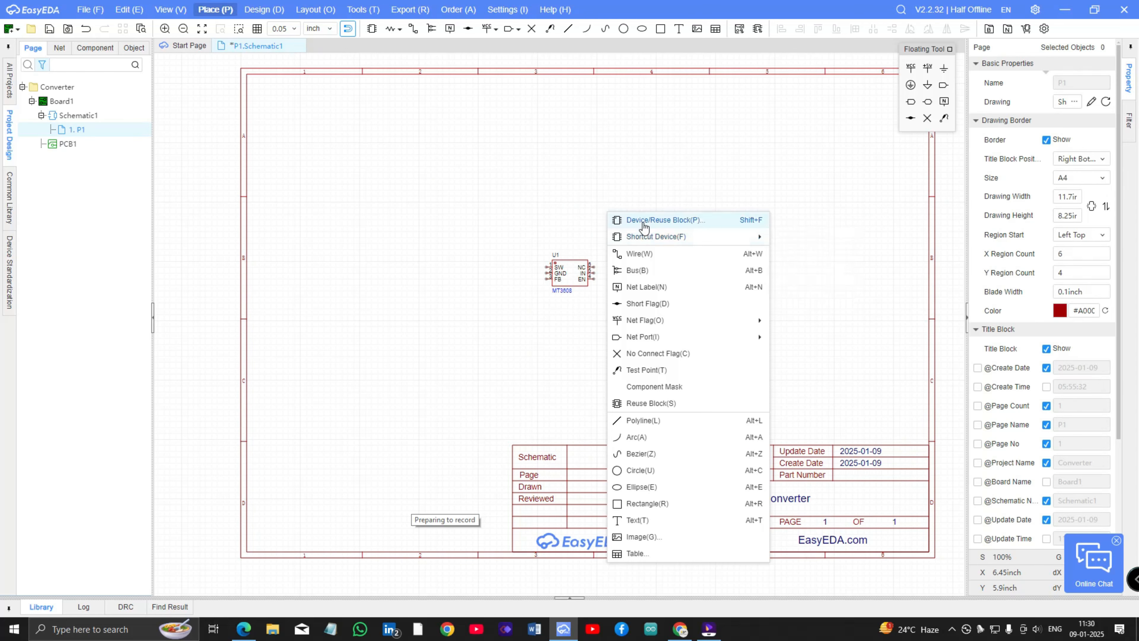
{"action": "left_click", "coordinate": [640, 222]}
{"action": "type", "text": "22u"}
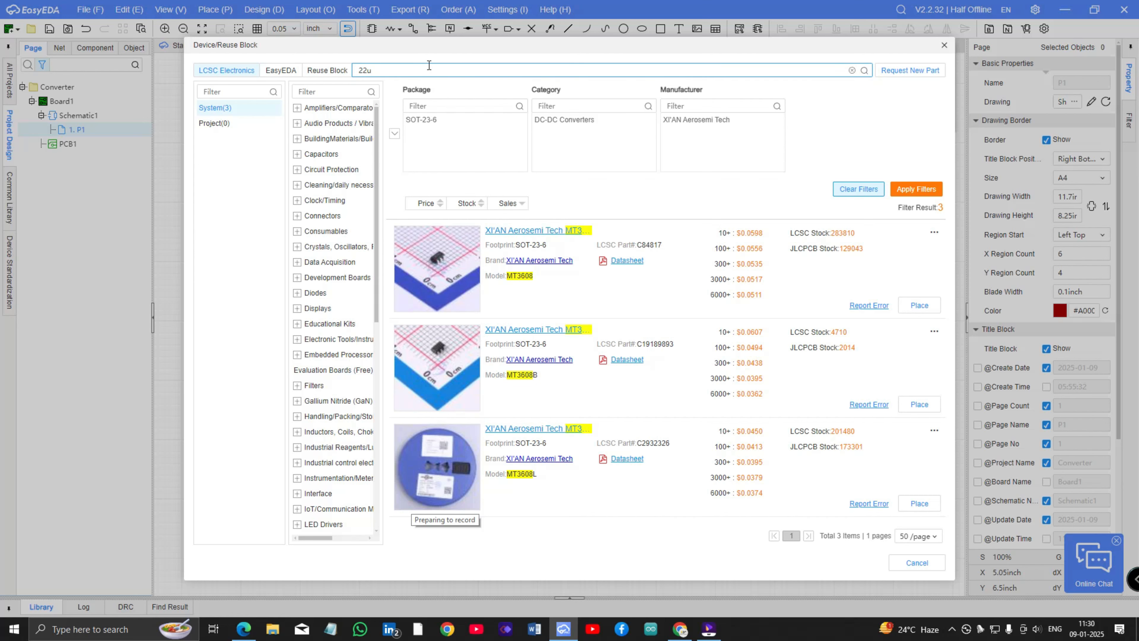
{"action": "type", "text": "H"}
{"action": "key", "text": "Return"}
{"action": "left_click", "coordinate": [919, 306]}
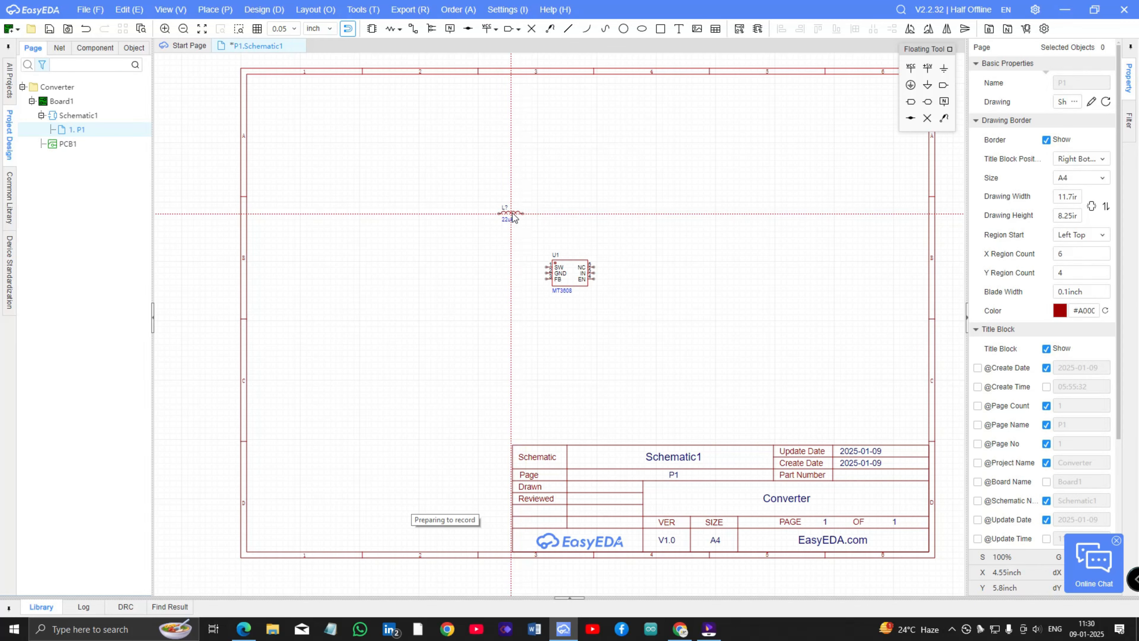
{"action": "left_click", "coordinate": [507, 218]}
{"action": "key", "text": "Escape"}
Search the device library for ss14 and place the WPMtek SS14 diode horizontally, above and to the right of the MT3608
{"action": "key", "text": "shift+f"}
{"action": "type", "text": "ss14"}
{"action": "key", "text": "Return"}
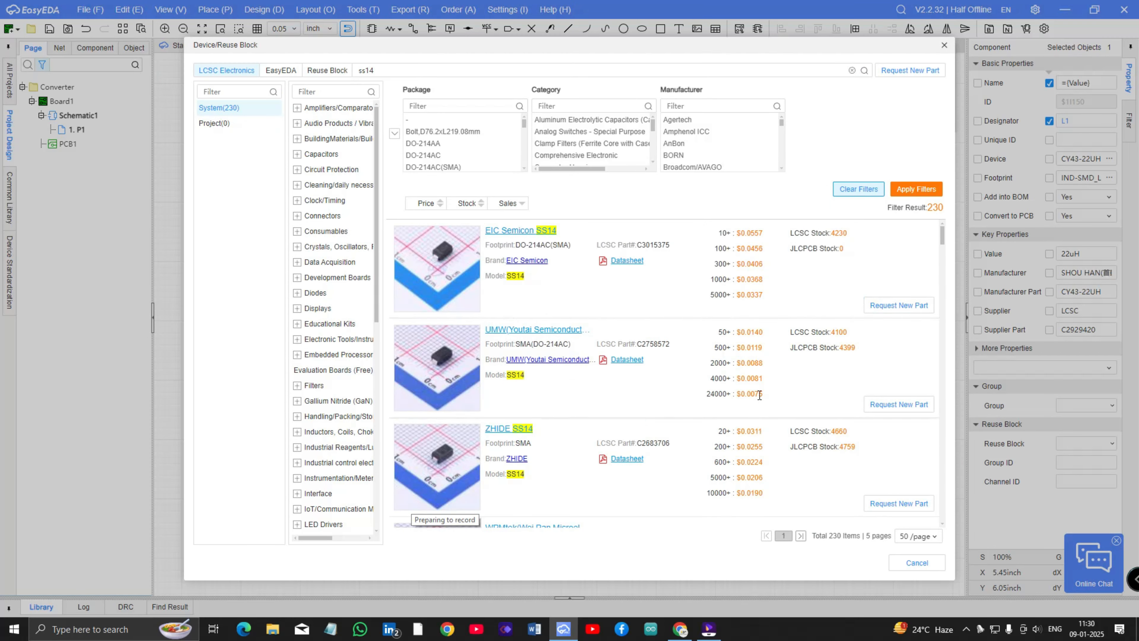
{"action": "scroll", "coordinate": [587, 298], "scroll_direction": "down", "scroll_amount": 3}
{"action": "left_click", "coordinate": [923, 483]}
{"action": "right_click", "coordinate": [630, 219]}
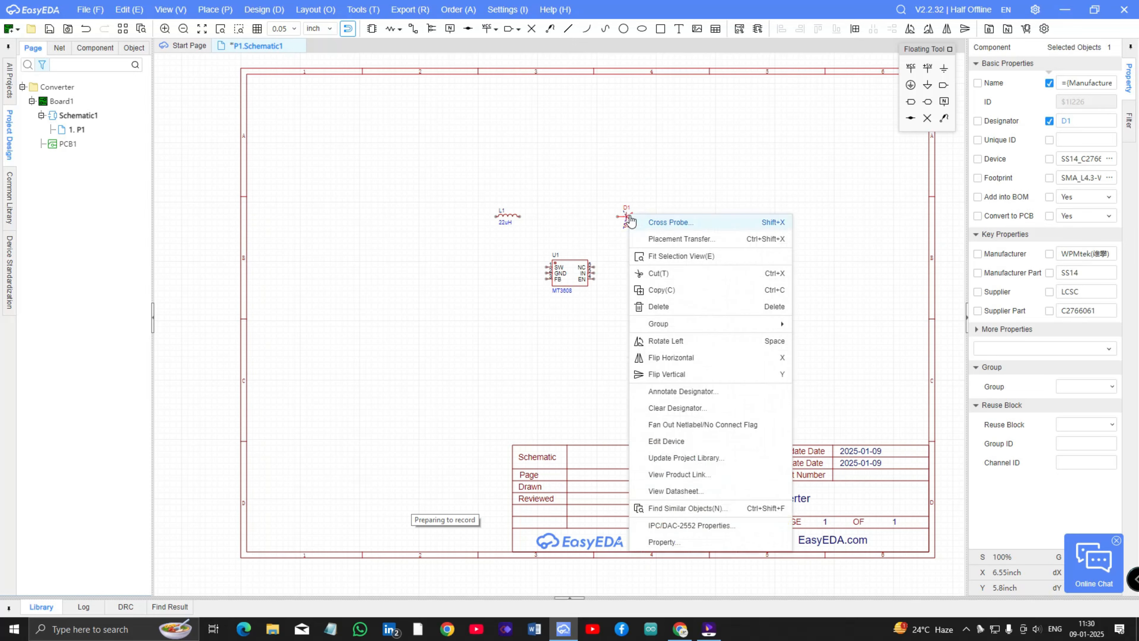
{"action": "left_click", "coordinate": [673, 298]}
{"action": "left_click_drag", "start_coordinate": [632, 219], "coordinate": [638, 218]}
{"action": "right_click_drag", "start_coordinate": [688, 294], "coordinate": [672, 298]}
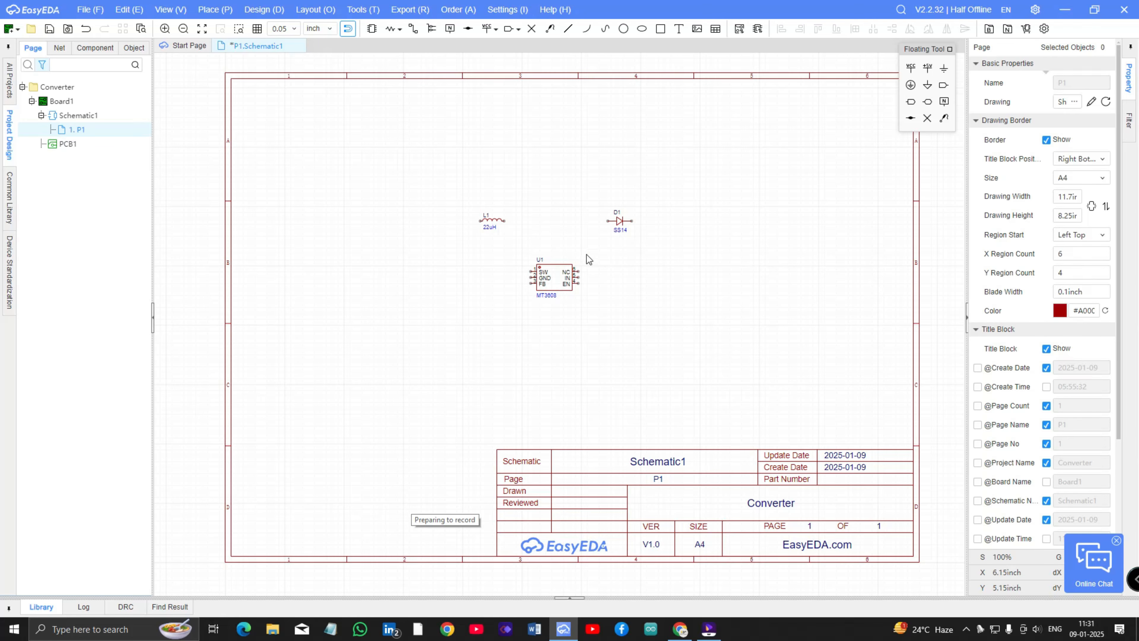
Search the device library for 22uf and place two RST22UF35V025 capacitors upright, one on each side of the MT3608
{"action": "key", "text": "p"}
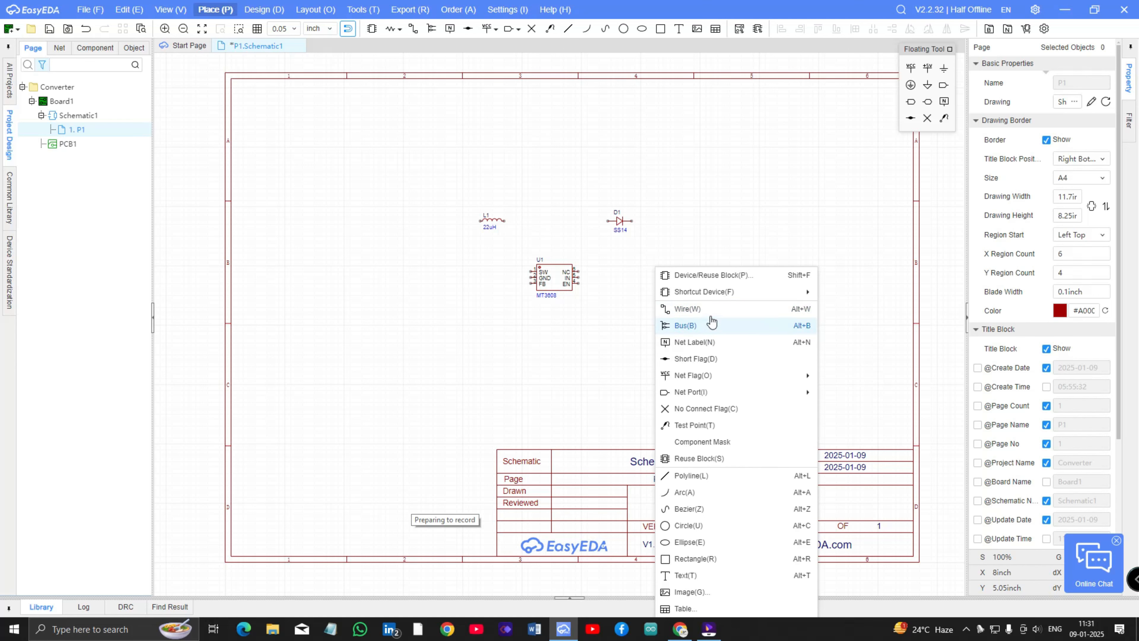
{"action": "left_click", "coordinate": [697, 274]}
{"action": "type", "text": "22uf"}
{"action": "key", "text": "Return"}
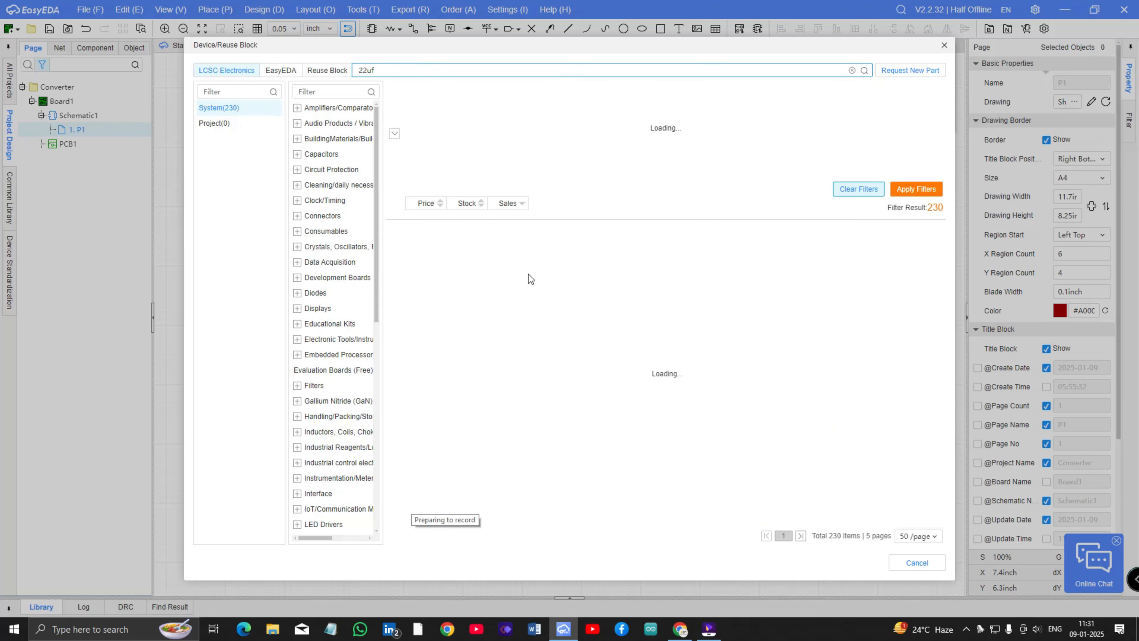
{"action": "left_click", "coordinate": [911, 406]}
{"action": "left_click", "coordinate": [451, 286]}
{"action": "left_click", "coordinate": [677, 284]}
{"action": "key", "text": "Escape"}
{"action": "left_click", "coordinate": [451, 286]}
{"action": "key", "text": "space"}
{"action": "left_click", "coordinate": [672, 284]}
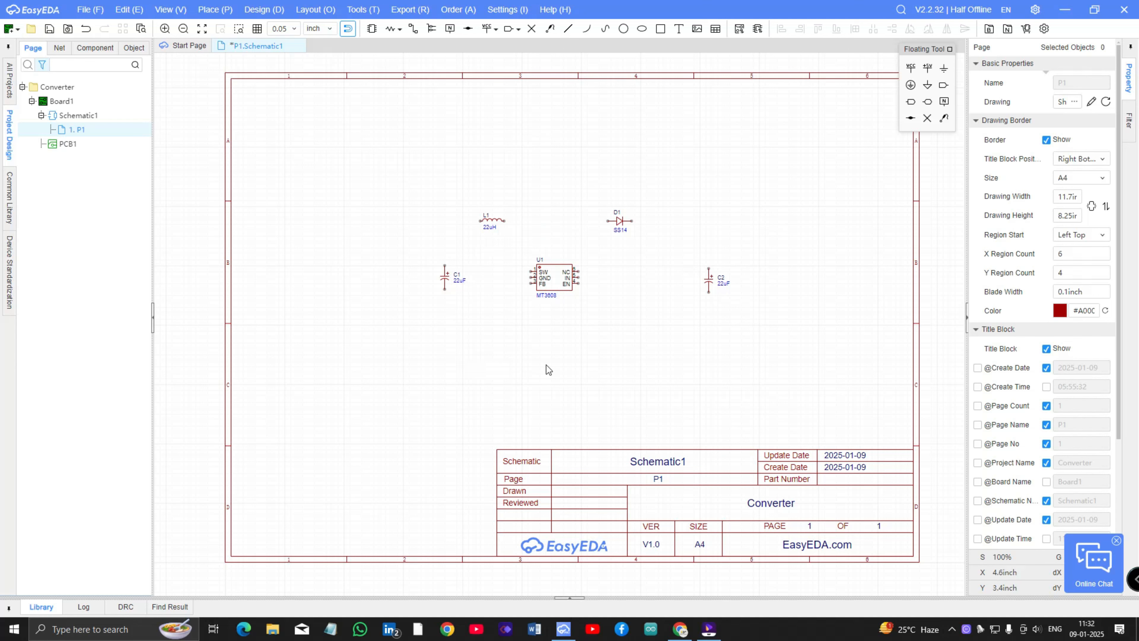
Browse the device library's category tree, including the amplifier subcategories and OLED Display, and close the library
{"action": "left_click", "coordinate": [372, 29]}
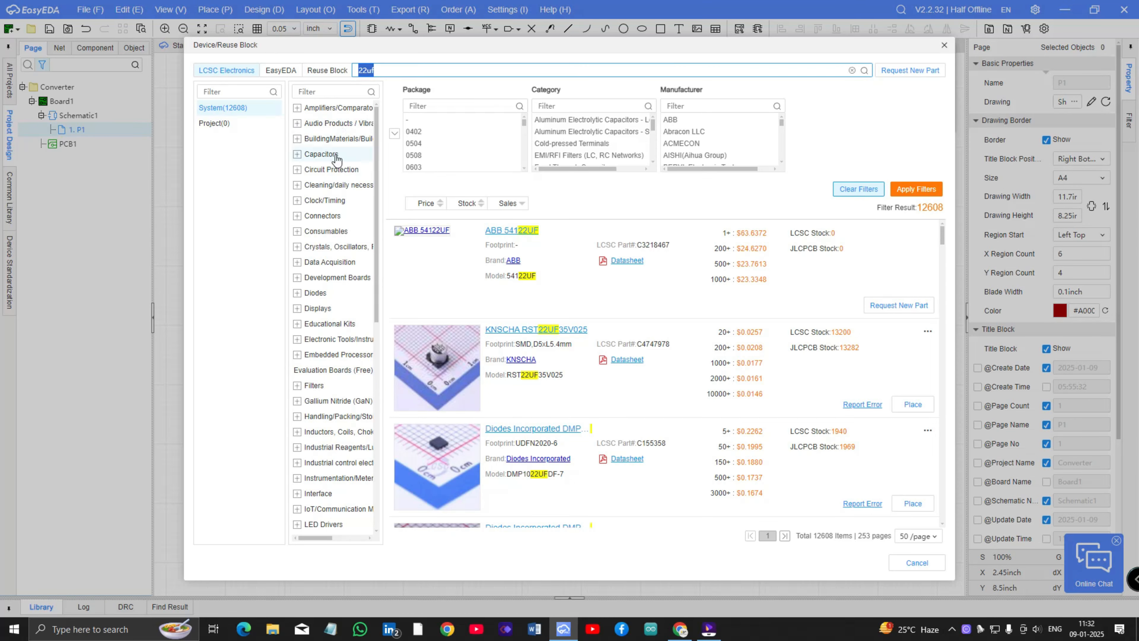
{"action": "left_click", "coordinate": [297, 108]}
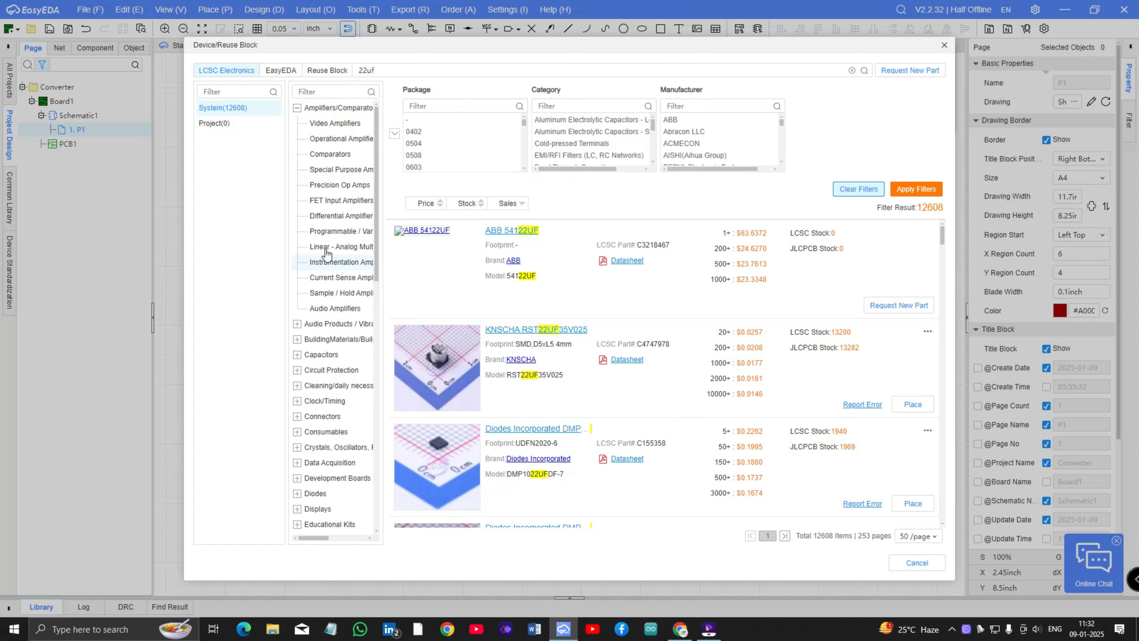
{"action": "left_click", "coordinate": [297, 109]}
{"action": "scroll", "coordinate": [310, 290], "scroll_direction": "down", "scroll_amount": 2}
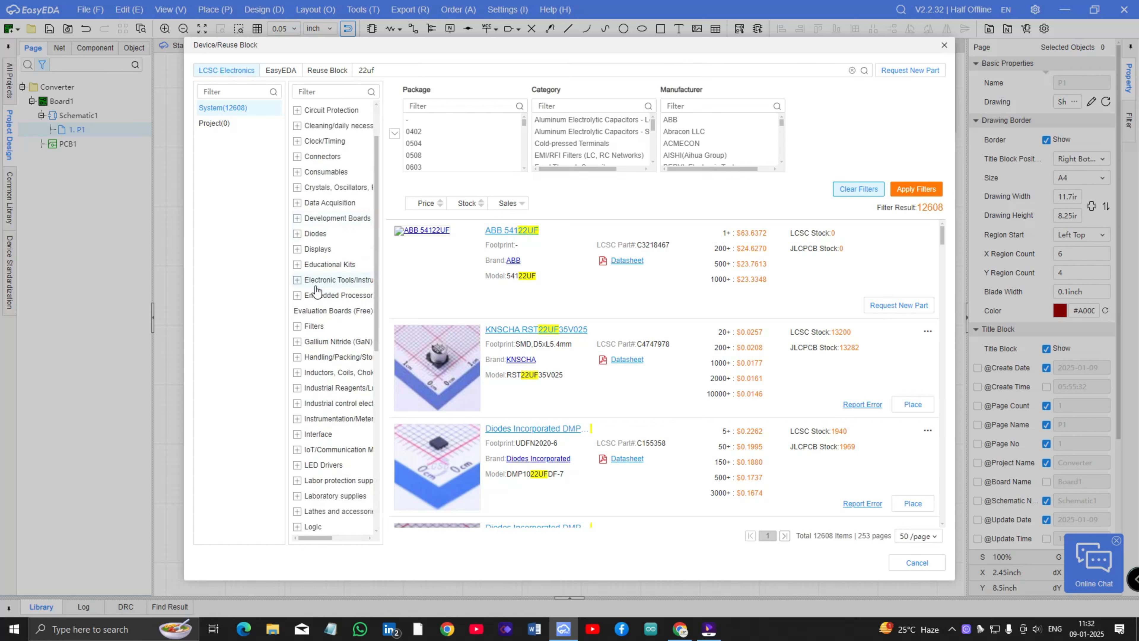
{"action": "left_click", "coordinate": [297, 249]}
{"action": "left_click", "coordinate": [337, 265]}
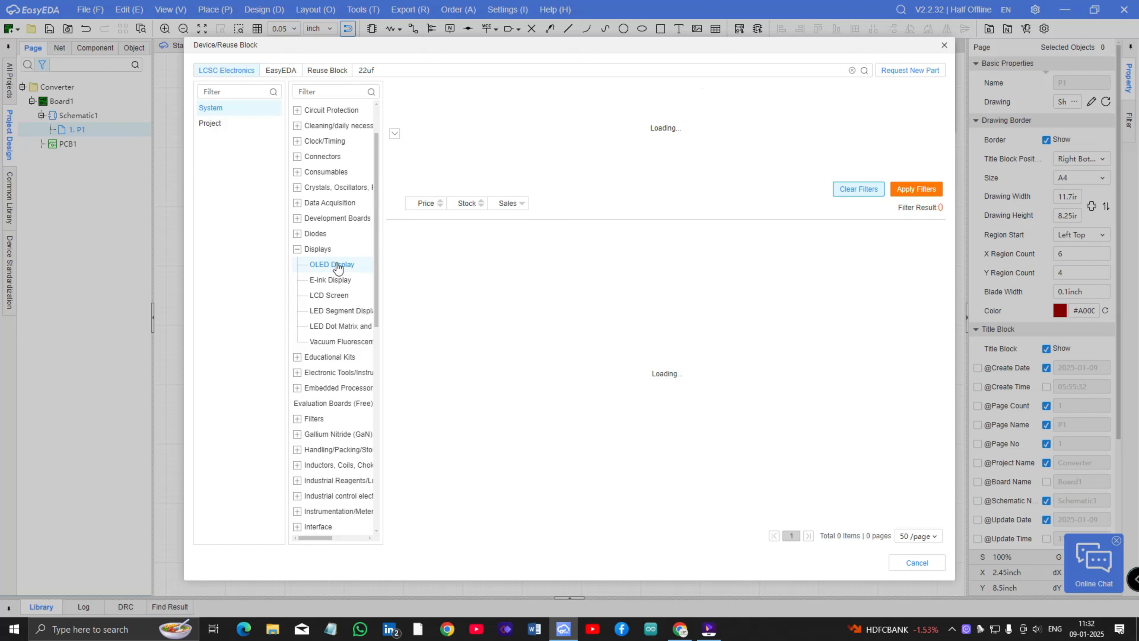
{"action": "left_click", "coordinate": [297, 248]}
{"action": "scroll", "coordinate": [326, 226], "scroll_direction": "down", "scroll_amount": 5}
{"action": "scroll", "coordinate": [326, 225], "scroll_direction": "down", "scroll_amount": 2}
{"action": "left_click", "coordinate": [943, 46]}
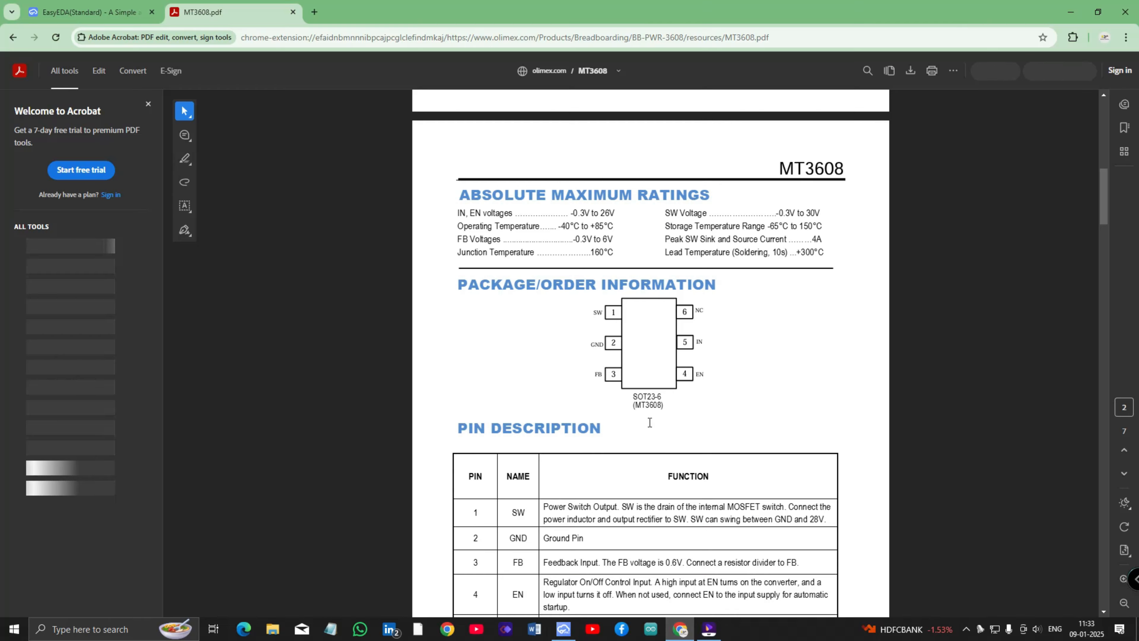
Switch to Chrome and review the MT3608 datasheet's pin descriptions and its inductor, capacitor and diode selection guidelines
{"action": "left_click", "coordinate": [680, 628]}
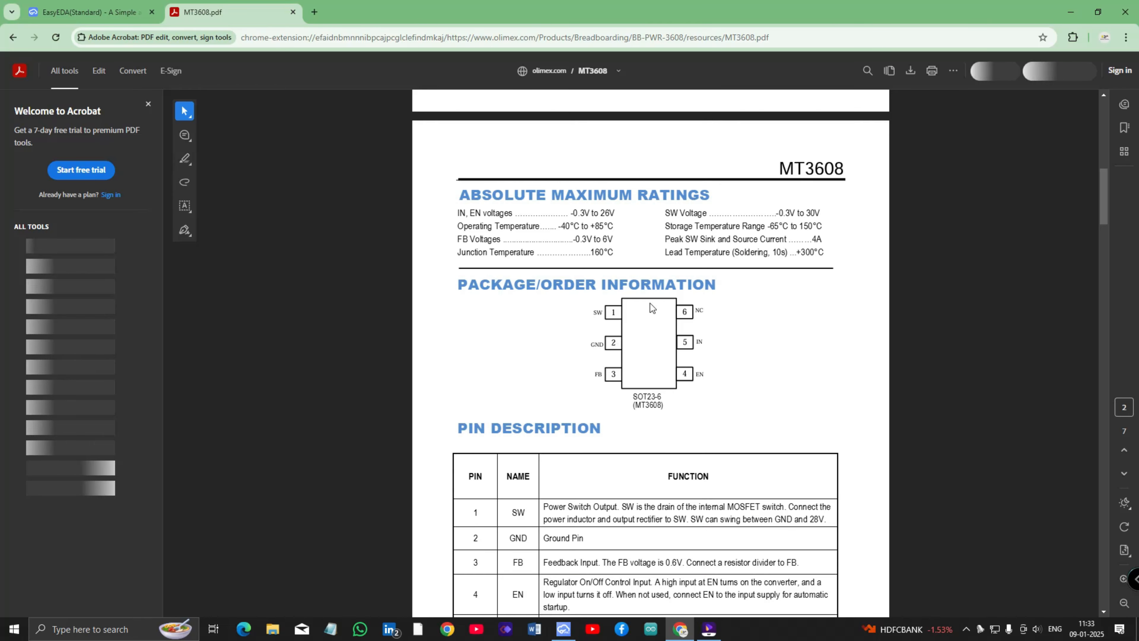
{"action": "scroll", "coordinate": [478, 323], "scroll_direction": "down", "scroll_amount": 3}
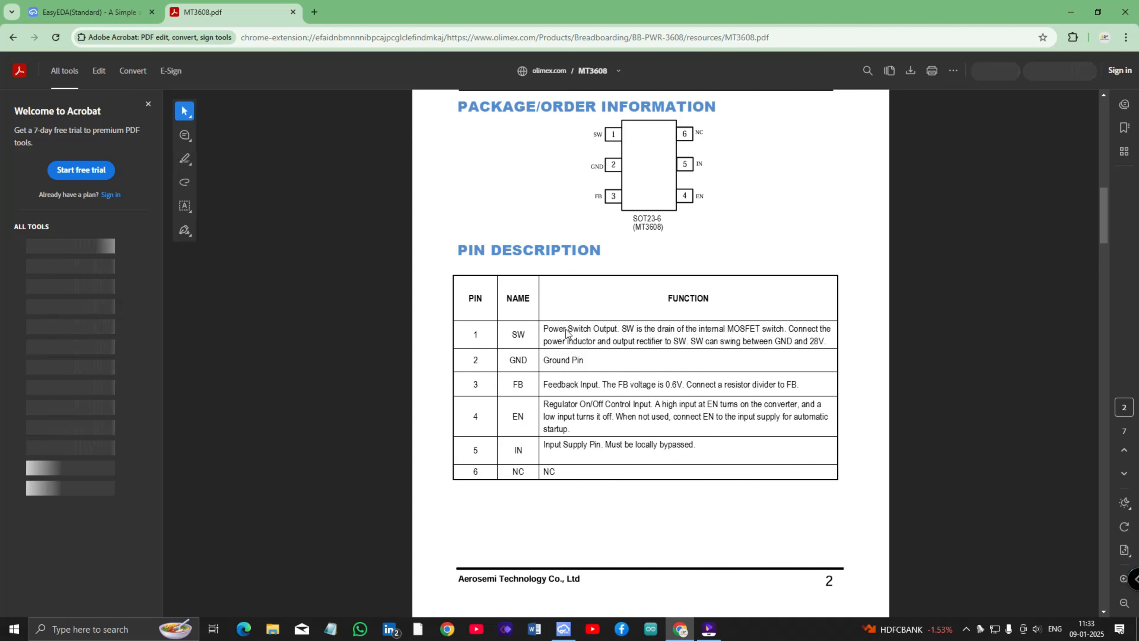
{"action": "scroll", "coordinate": [553, 351], "scroll_direction": "down", "scroll_amount": 20}
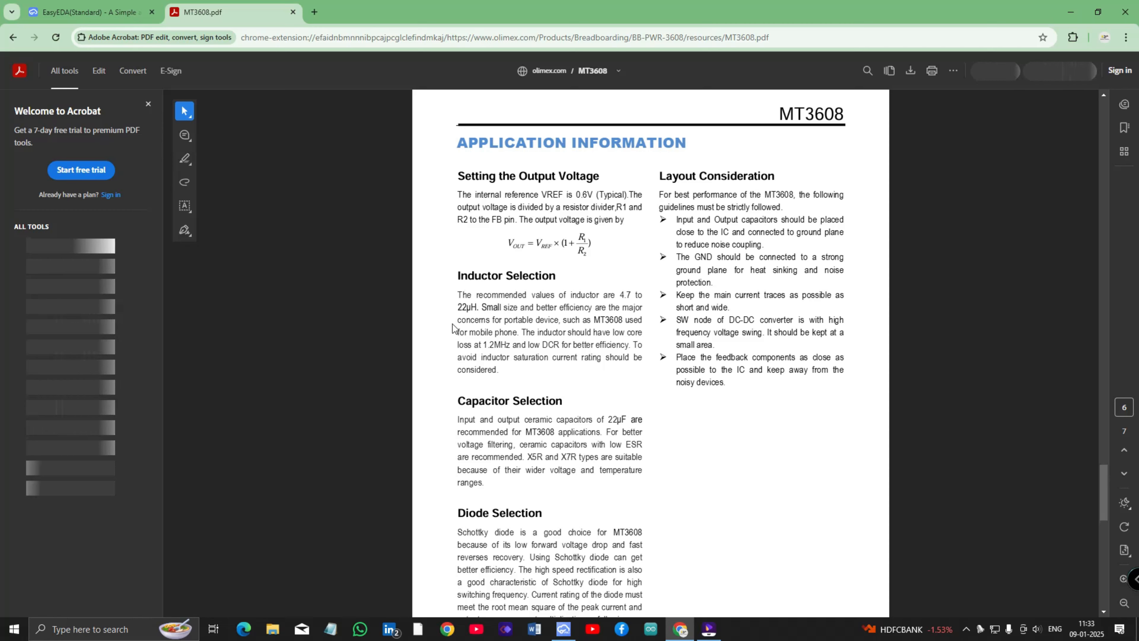
{"action": "scroll", "coordinate": [519, 345], "scroll_direction": "down", "scroll_amount": 4}
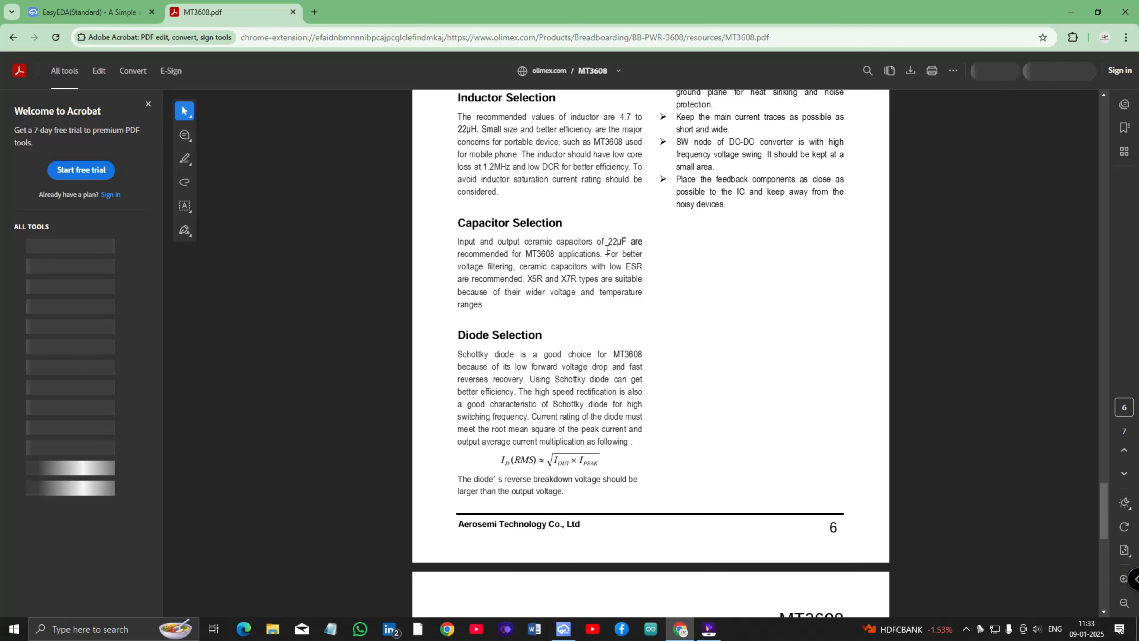
{"action": "scroll", "coordinate": [550, 283], "scroll_direction": "down", "scroll_amount": 1}
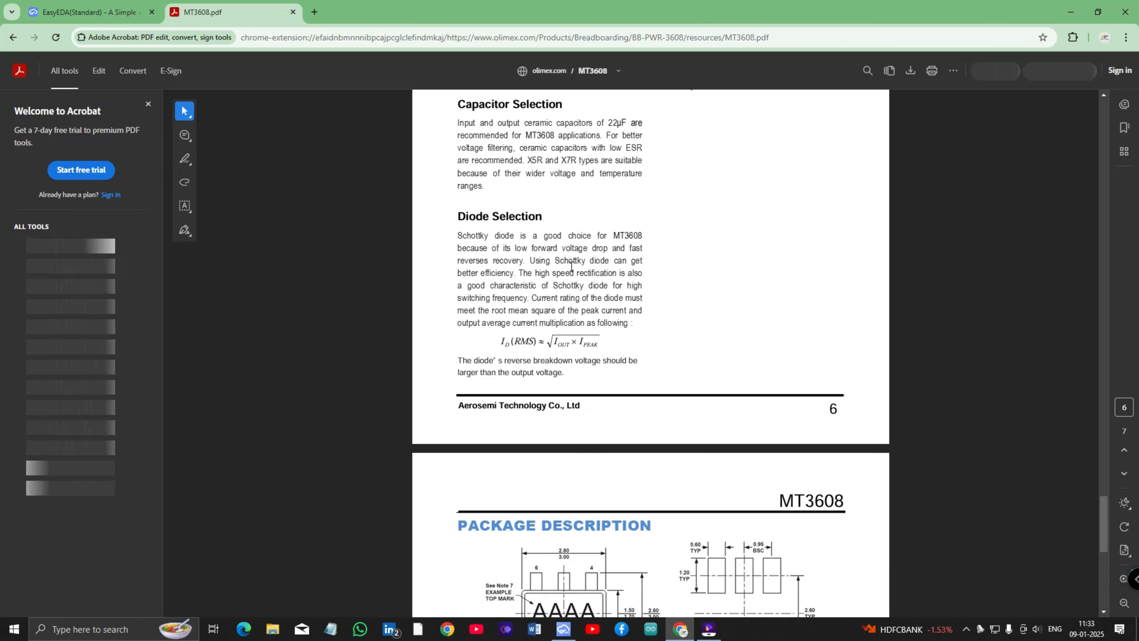
Review the MT3608 datasheet's output voltage formula, layout guidelines and FB pin description, and switch back to EasyEDA
{"action": "scroll", "coordinate": [720, 318], "scroll_direction": "up", "scroll_amount": 6}
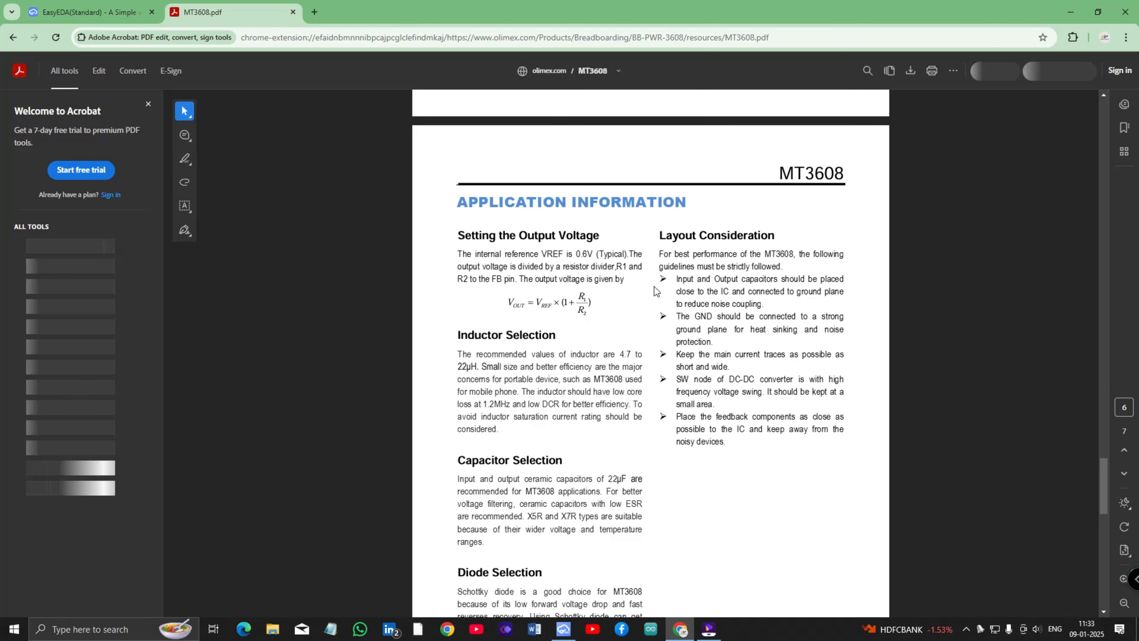
{"action": "left_click", "coordinate": [564, 629]}
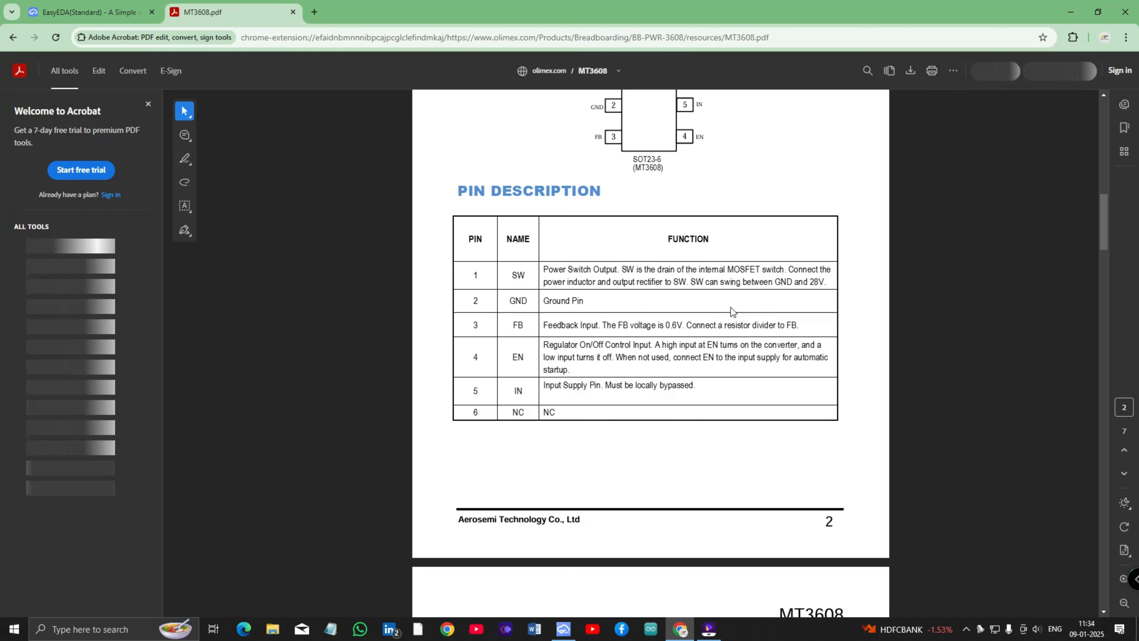
{"action": "scroll", "coordinate": [731, 311], "scroll_direction": "up", "scroll_amount": 1}
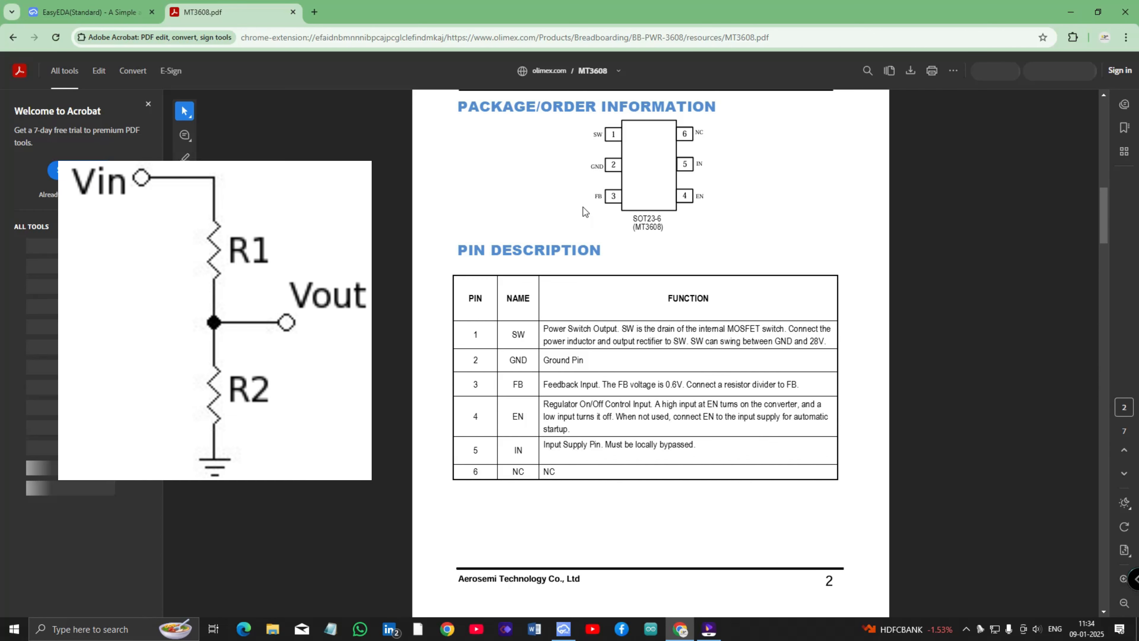
{"action": "left_click", "coordinate": [562, 628]}
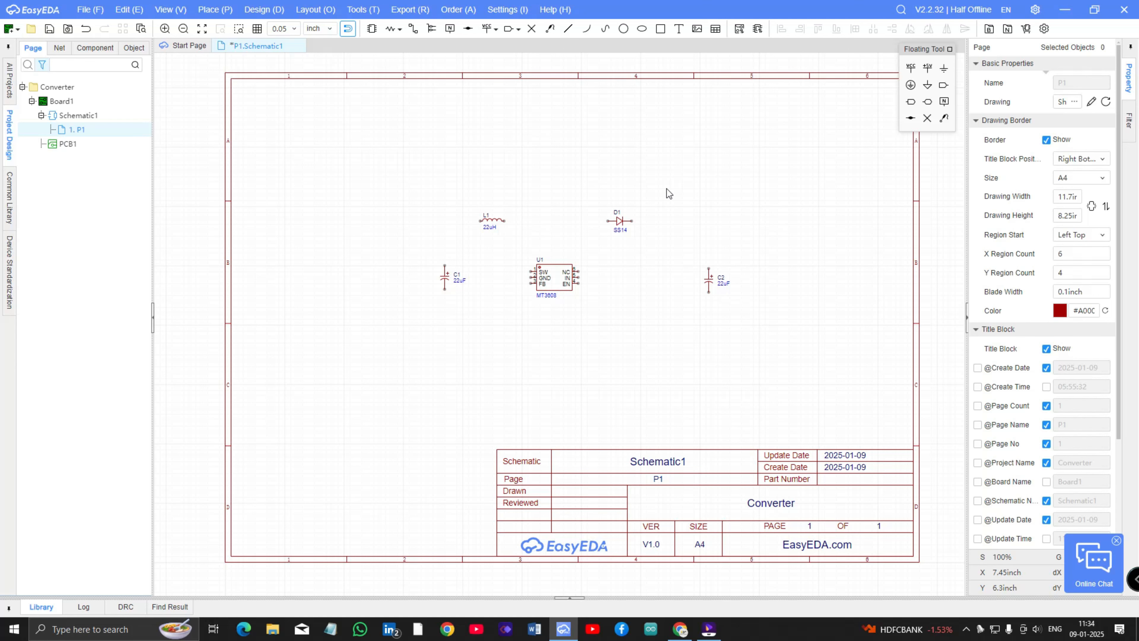
Find the BOCHEN 3362P-1-103 under the device library's potentiometer category and place it between the MT3608 and the output capacitor C2
{"action": "key", "text": "shift+f"}
{"action": "scroll", "coordinate": [330, 389], "scroll_direction": "down", "scroll_amount": 3}
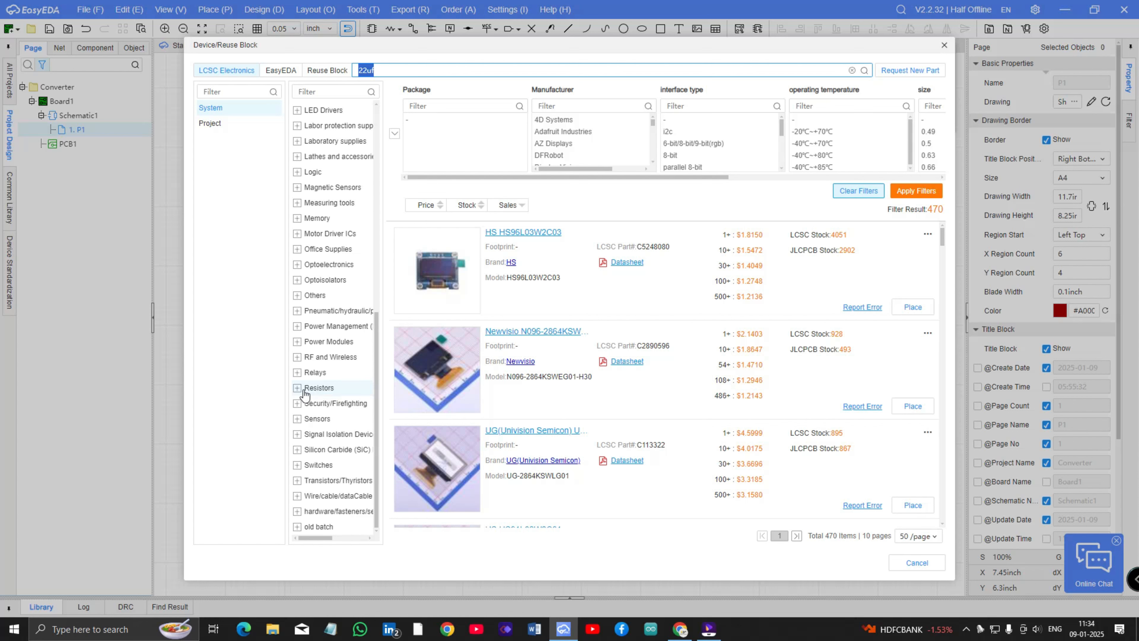
{"action": "left_click", "coordinate": [297, 389]}
{"action": "scroll", "coordinate": [344, 399], "scroll_direction": "down", "scroll_amount": 1}
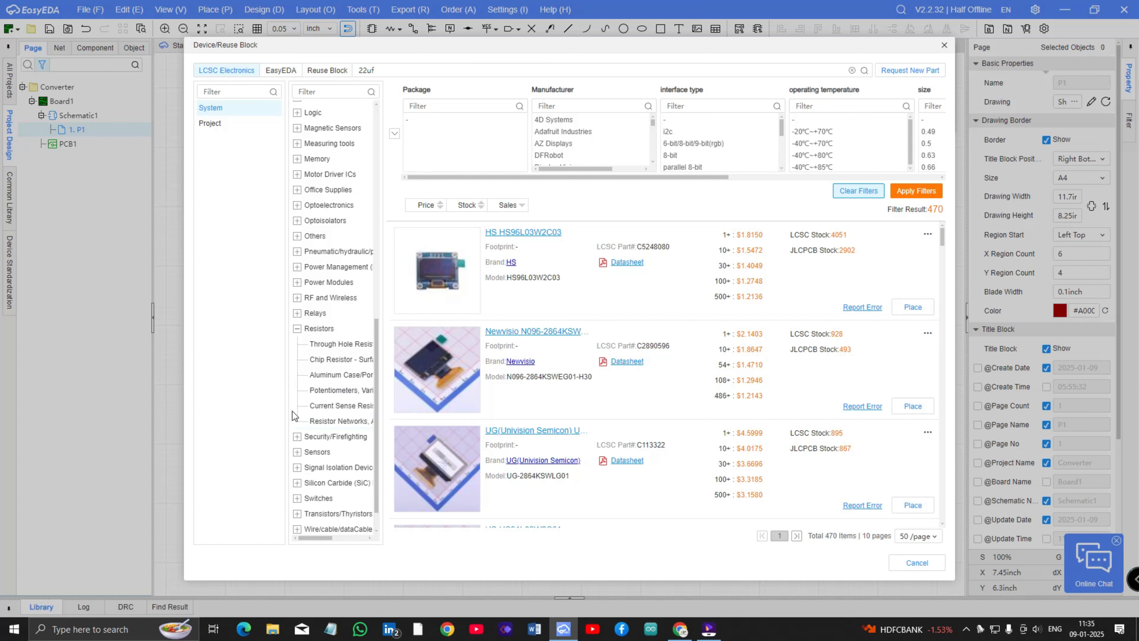
{"action": "left_click", "coordinate": [337, 391]}
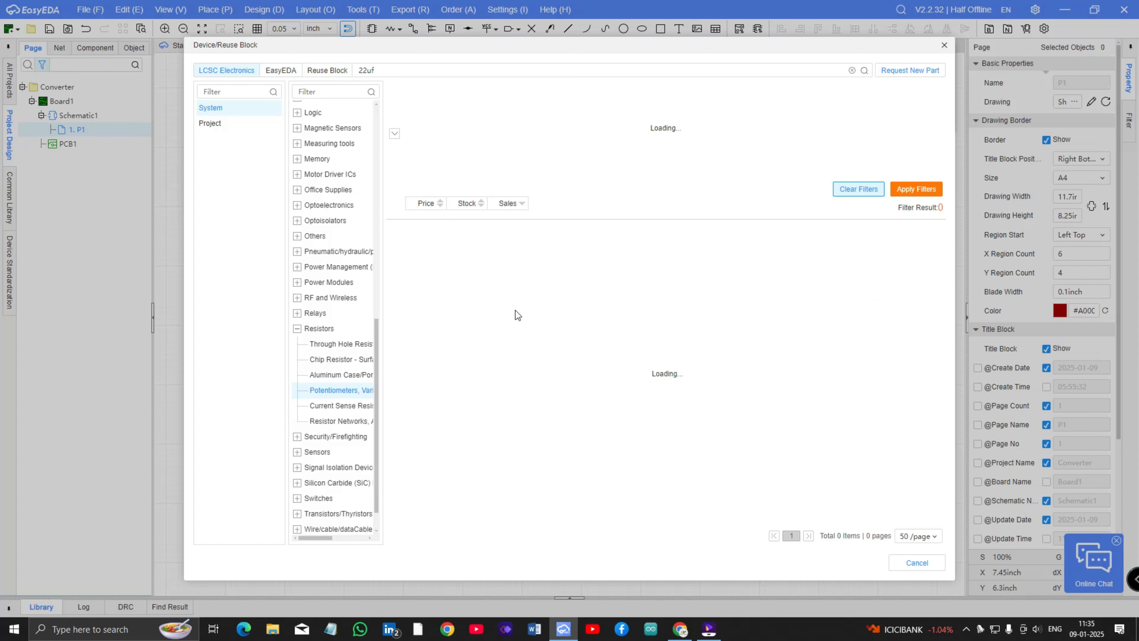
{"action": "scroll", "coordinate": [489, 379], "scroll_direction": "down", "scroll_amount": 6}
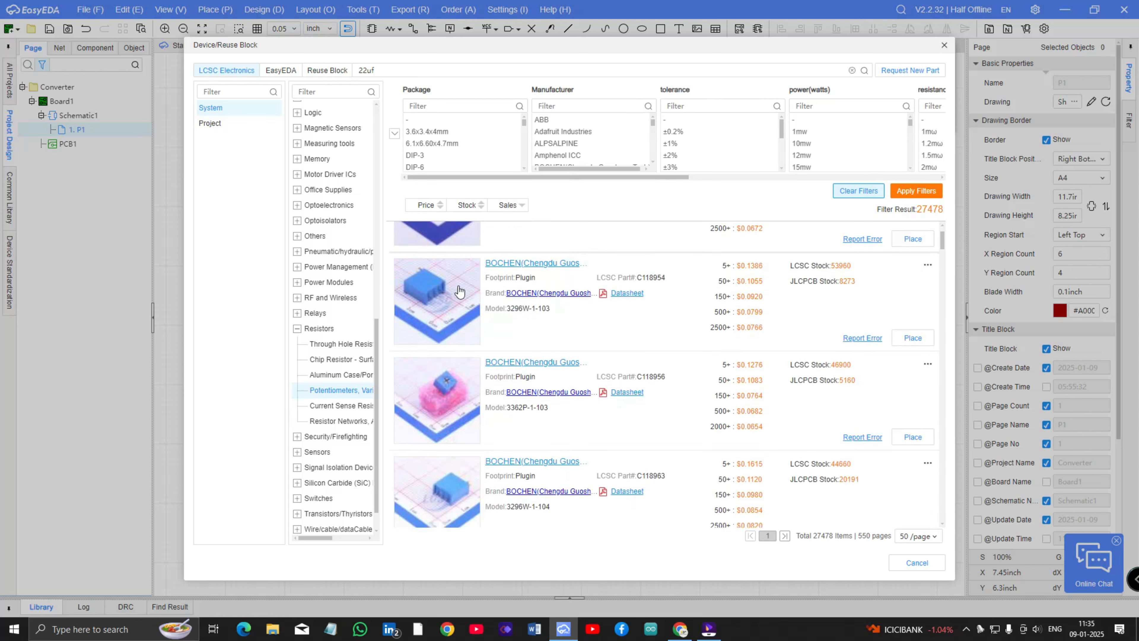
{"action": "scroll", "coordinate": [489, 376], "scroll_direction": "up", "scroll_amount": 5}
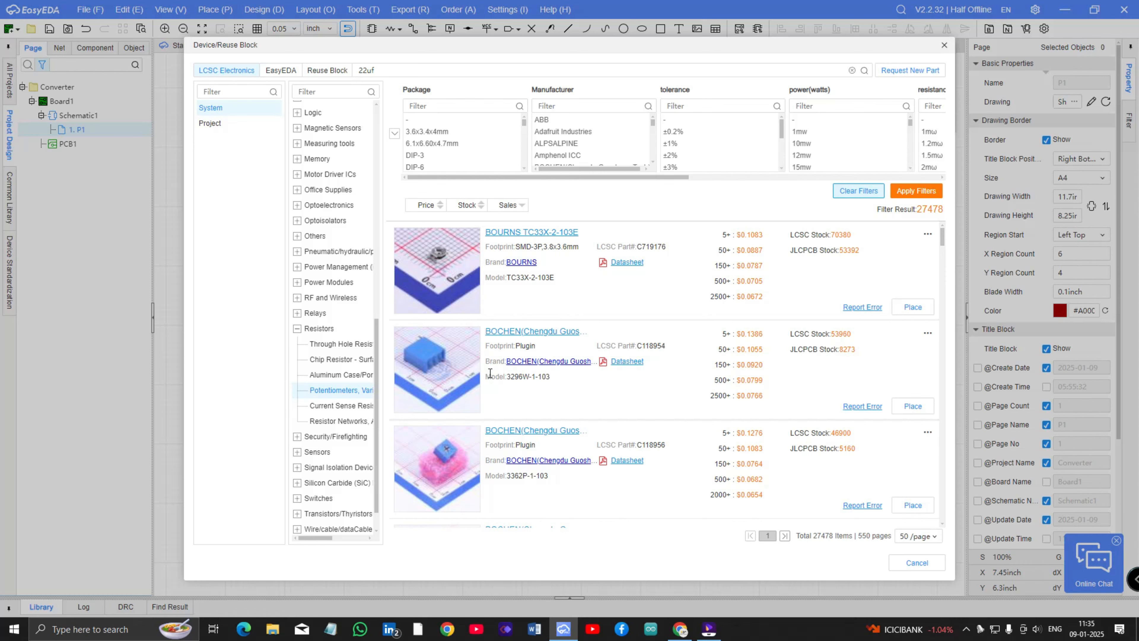
{"action": "scroll", "coordinate": [497, 377], "scroll_direction": "down", "scroll_amount": 1}
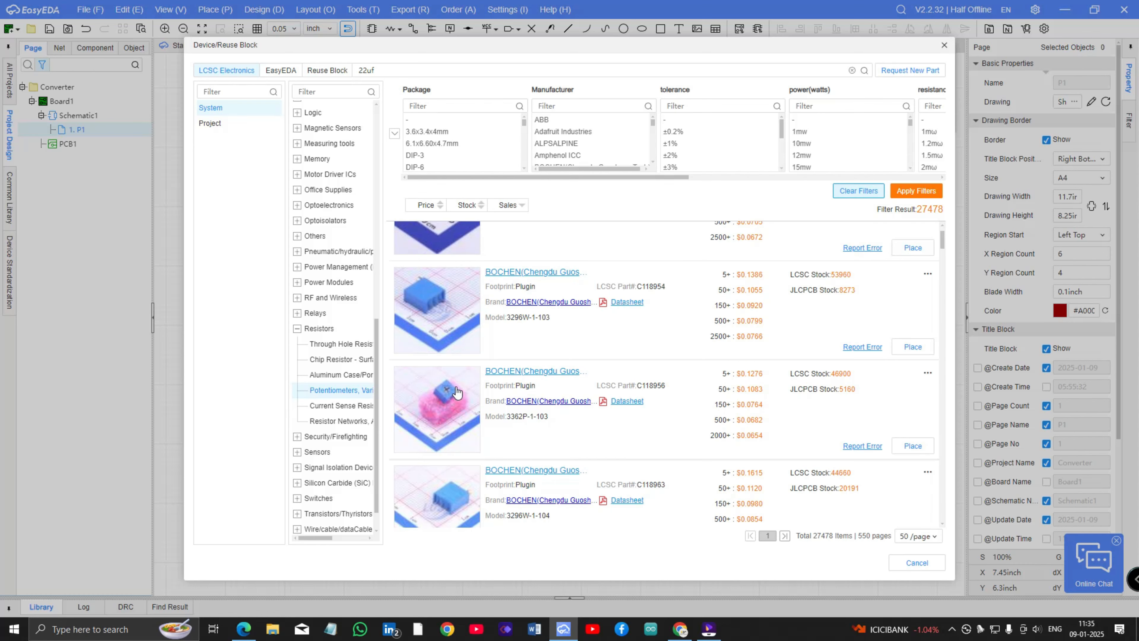
{"action": "left_click", "coordinate": [913, 445]}
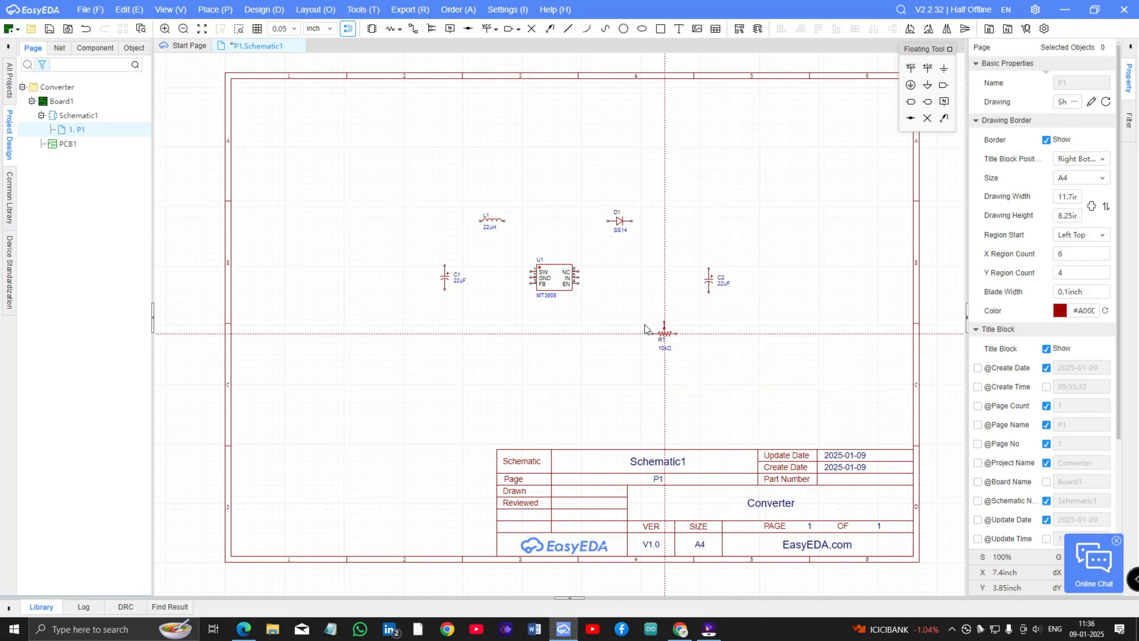
{"action": "left_click", "coordinate": [659, 292]}
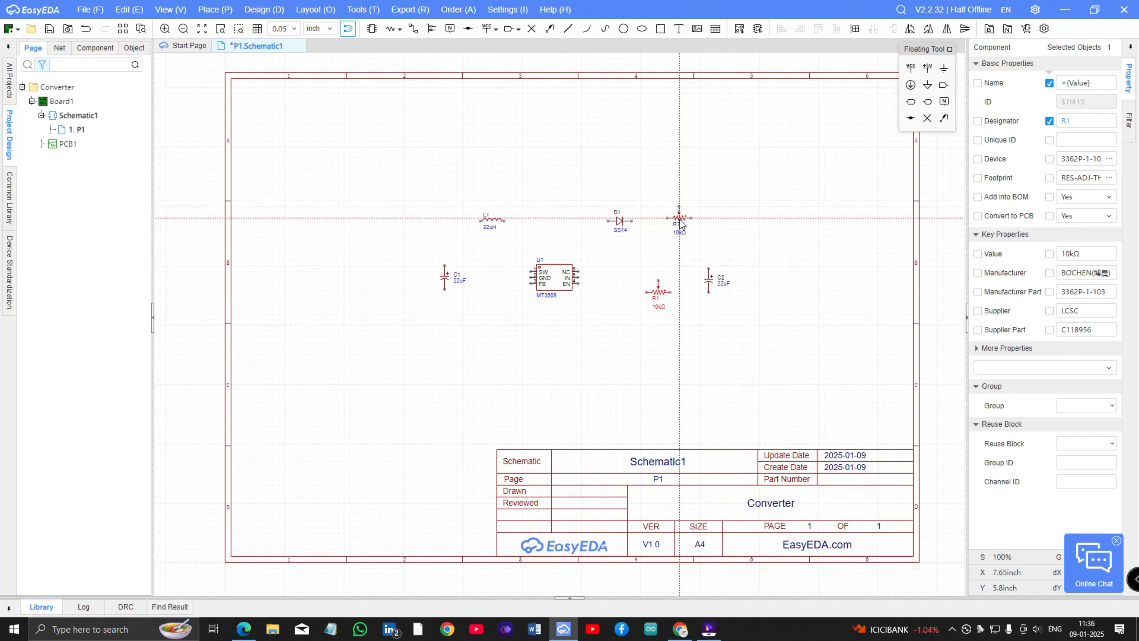
{"action": "key", "text": "Escape"}
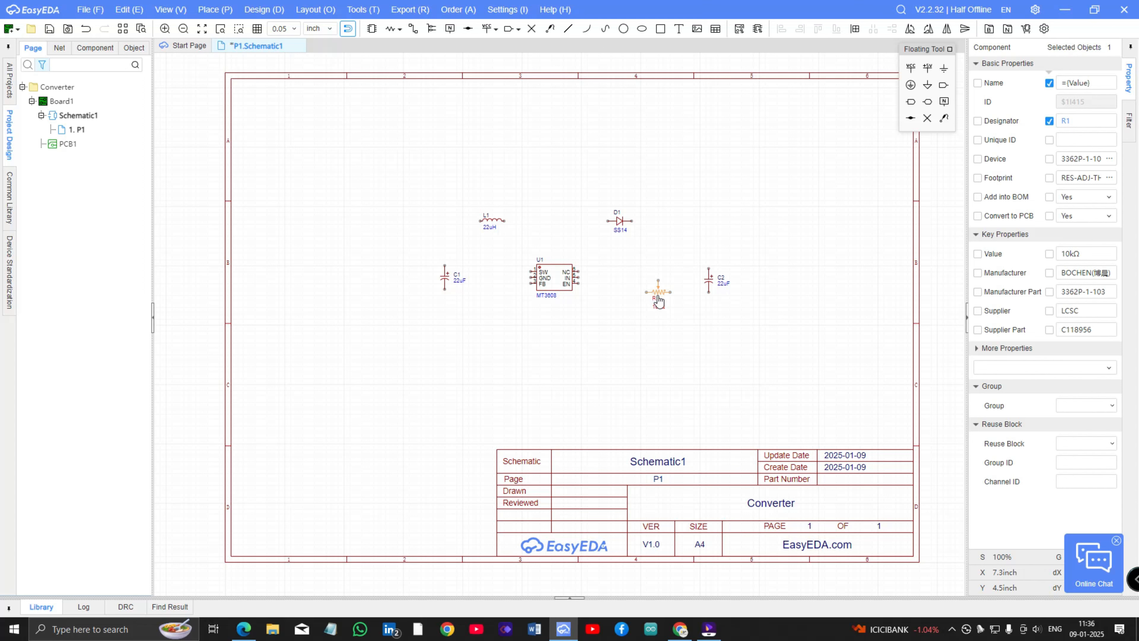
Rotate the 10kΩ potentiometer upright with its wiper facing the MT3608
{"action": "right_click", "coordinate": [657, 284]}
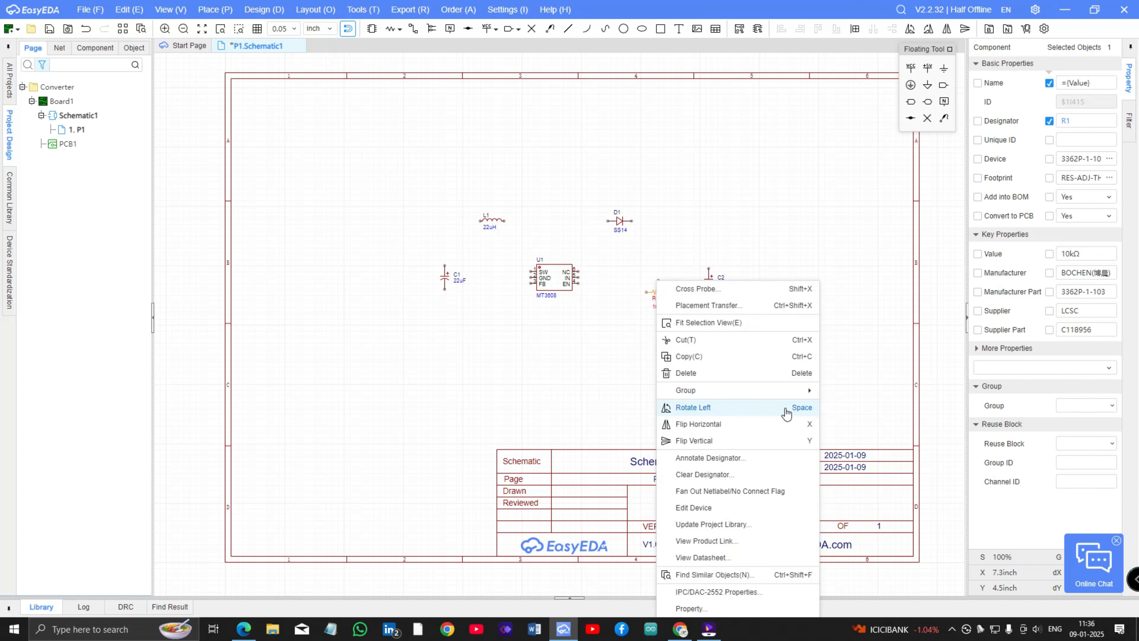
{"action": "left_click", "coordinate": [722, 257]}
{"action": "left_click", "coordinate": [658, 294]}
{"action": "key", "text": "space"}
{"action": "key", "text": "space"}
{"action": "key", "text": "ctrl+z"}
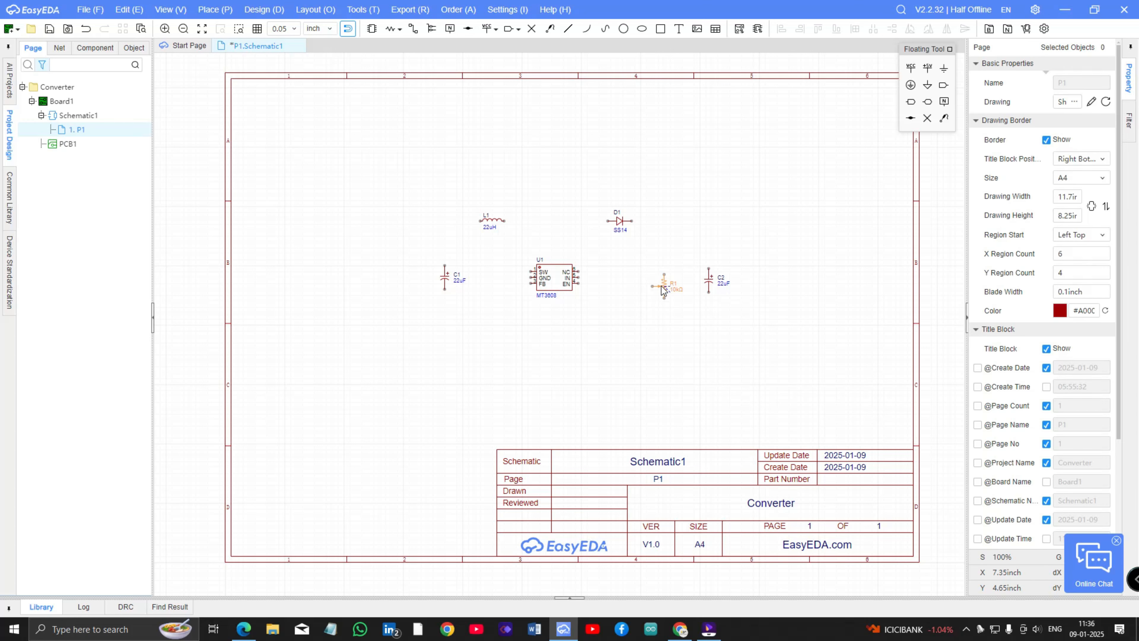
{"action": "left_click", "coordinate": [661, 290]}
{"action": "right_click", "coordinate": [662, 290]}
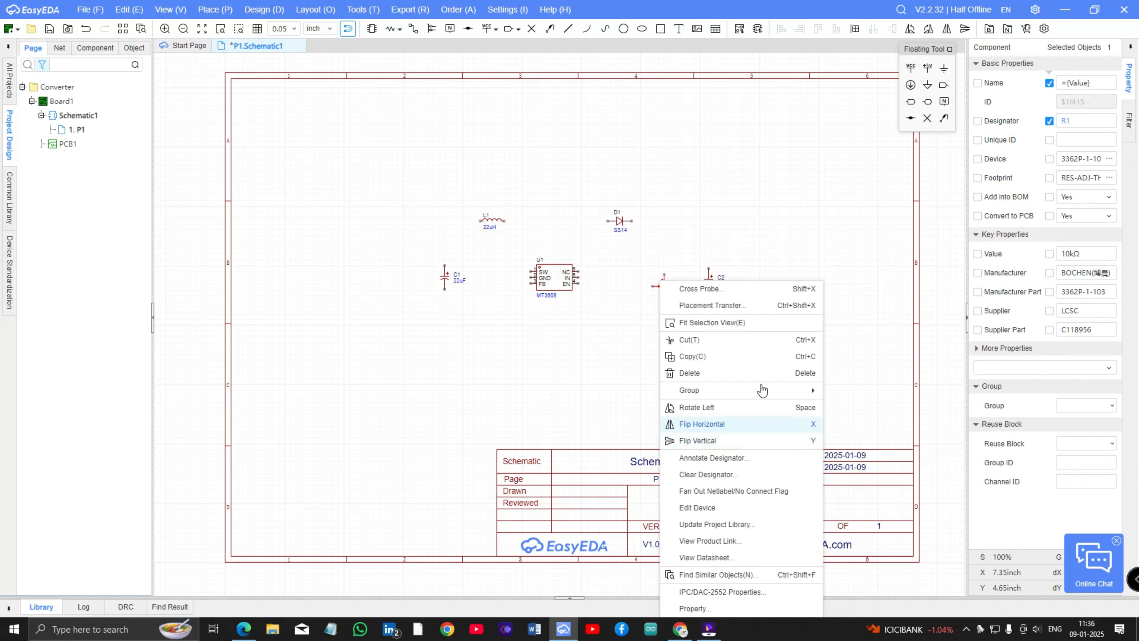
{"action": "left_click", "coordinate": [672, 250]}
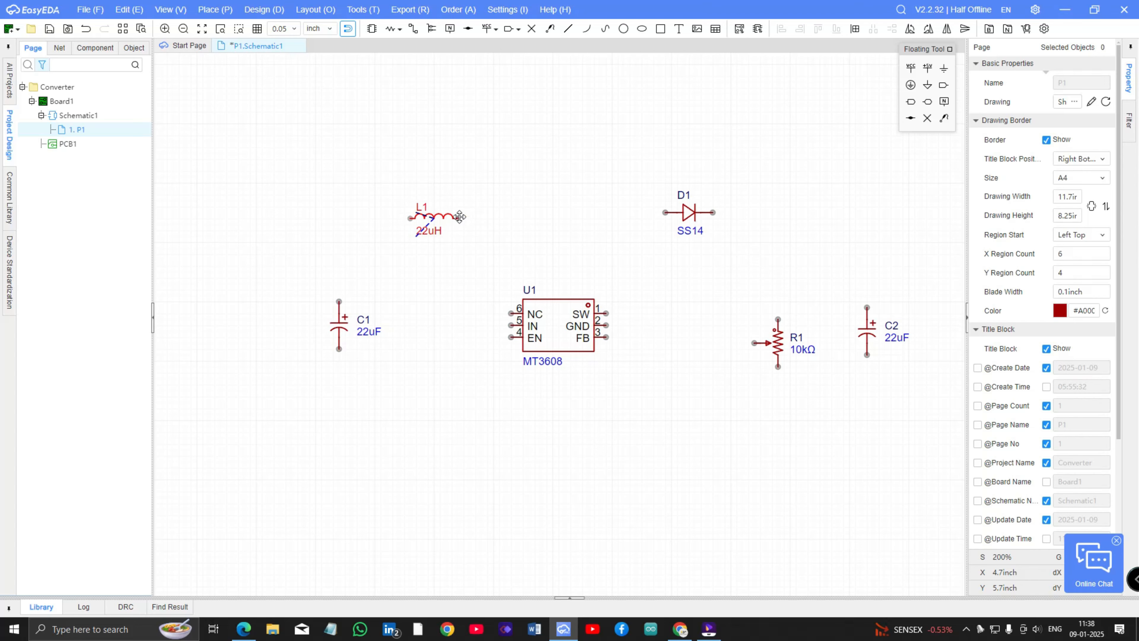
Wire inductor L1 to the anode of diode D1 and move capacitor C1 lower on the sheet
{"action": "left_click", "coordinate": [457, 213]}
{"action": "left_click", "coordinate": [665, 212]}
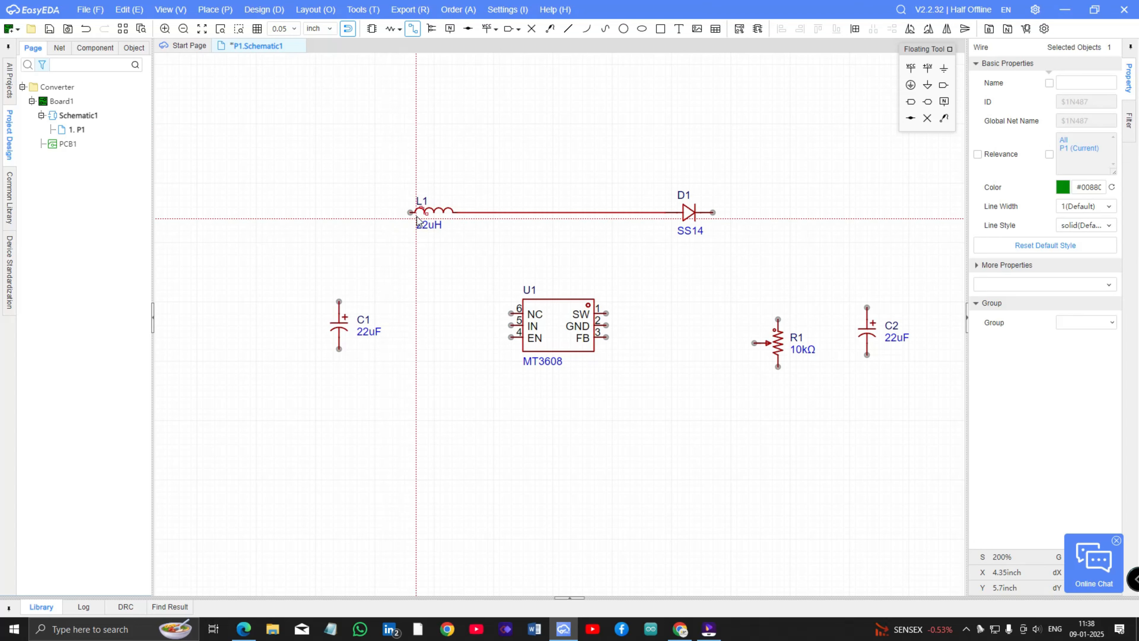
{"action": "scroll", "coordinate": [536, 237], "scroll_direction": "down", "scroll_amount": 2}
{"action": "scroll", "coordinate": [537, 237], "scroll_direction": "up", "scroll_amount": 1}
{"action": "key", "text": "Escape"}
{"action": "left_click_drag", "start_coordinate": [397, 305], "coordinate": [377, 376]}
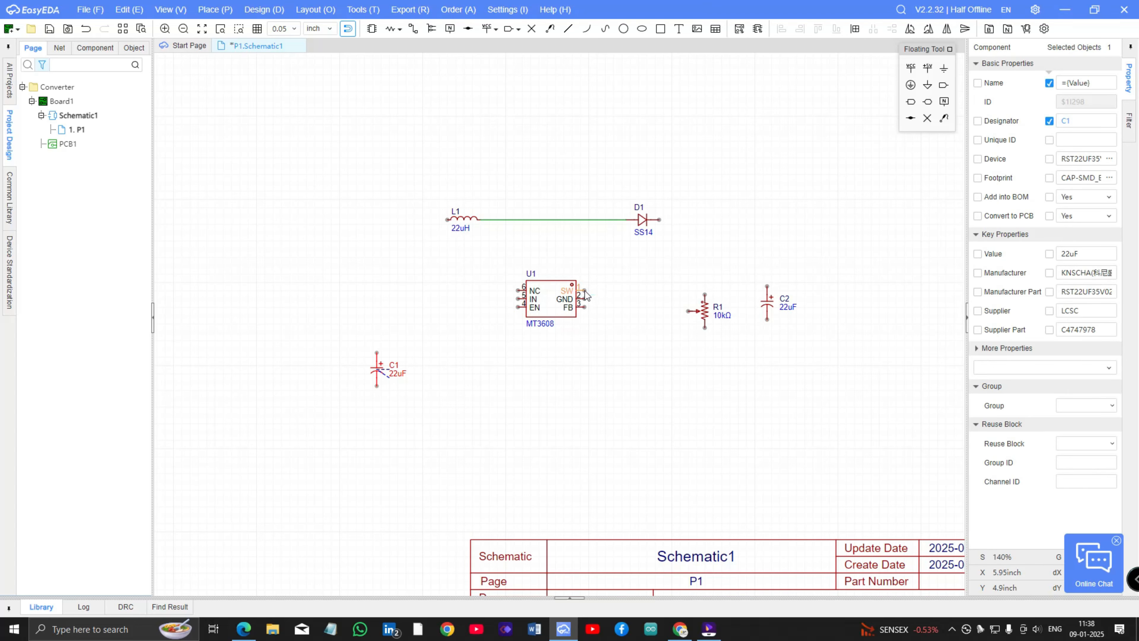
Wire the MT3608's SW pin to the line between the inductor and the diode
{"action": "key", "text": "alt+w"}
{"action": "left_click", "coordinate": [584, 289]}
{"action": "left_click", "coordinate": [600, 219]}
Wire the diode's cathode to the upper ends of C2 and R1, and move both parts slightly upward
{"action": "left_click", "coordinate": [659, 219]}
{"action": "left_click", "coordinate": [767, 286]}
{"action": "left_click", "coordinate": [705, 294]}
{"action": "left_click", "coordinate": [705, 220]}
{"action": "key", "text": "Escape"}
{"action": "left_click_drag", "start_coordinate": [766, 304], "coordinate": [766, 287]}
{"action": "left_click_drag", "start_coordinate": [705, 312], "coordinate": [705, 291]}
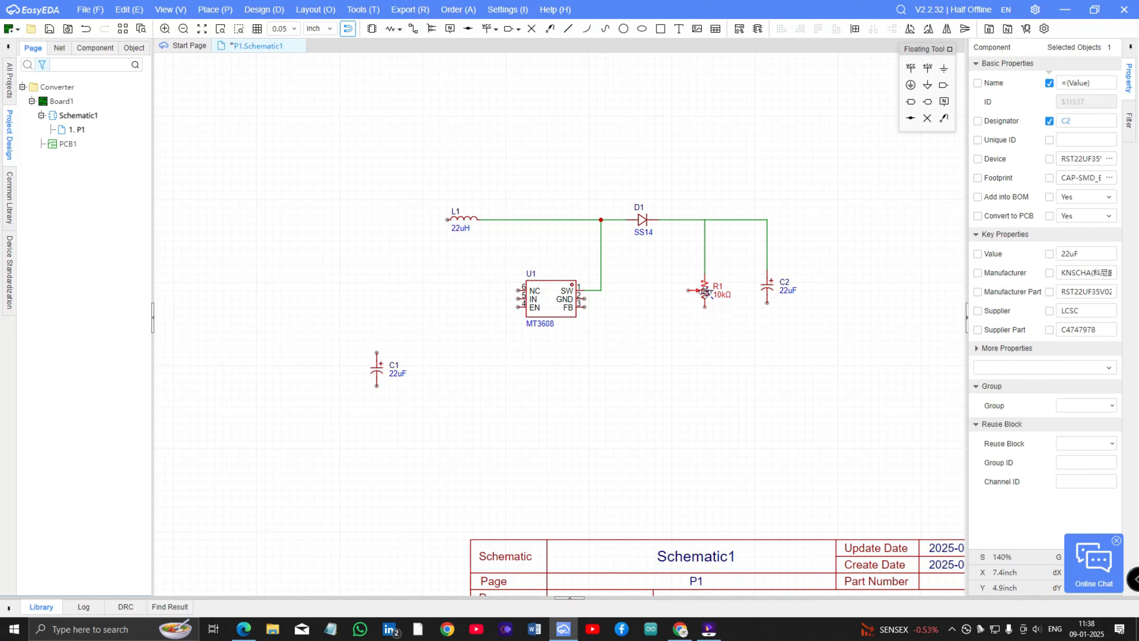
Wire the potentiometer's wiper to the MT3608's FB pin
{"action": "left_click", "coordinate": [713, 314]}
{"action": "left_click", "coordinate": [688, 290]}
{"action": "left_click", "coordinate": [621, 308]}
{"action": "left_click", "coordinate": [584, 307]}
{"action": "key", "text": "Escape"}
Wire the MT3608's IN and EN pins to the free end of L1 and attach C1's positive terminal to that input line
{"action": "mouse_move", "coordinate": [376, 370]}
{"action": "left_mouse_down"}
{"action": "mouse_move", "coordinate": [424, 308]}
{"action": "mouse_move", "coordinate": [449, 326]}
{"action": "mouse_move", "coordinate": [436, 335]}
{"action": "left_mouse_up"}
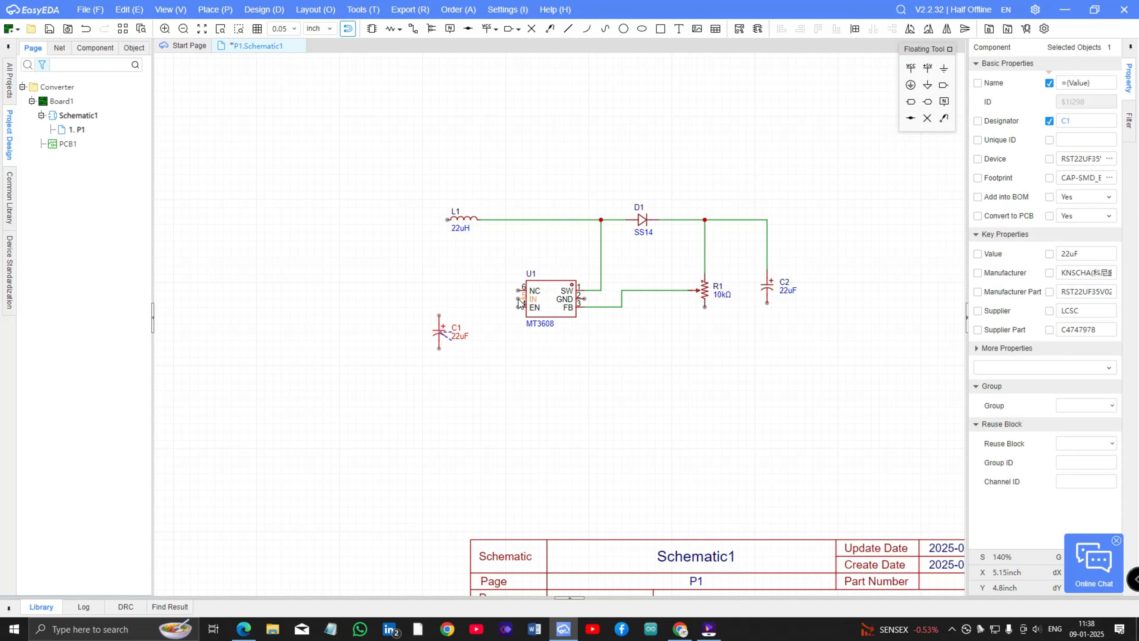
{"action": "left_click", "coordinate": [517, 298]}
{"action": "left_click", "coordinate": [423, 221]}
{"action": "left_click", "coordinate": [447, 220]}
{"action": "left_click", "coordinate": [518, 307]}
{"action": "left_click", "coordinate": [423, 298]}
{"action": "key", "text": "Escape"}
{"action": "left_click_drag", "start_coordinate": [439, 333], "coordinate": [422, 324]}
Wire the lower ends of C1, R1 and C2 together as a common ground rail beneath the MT3608
{"action": "left_click", "coordinate": [461, 349]}
{"action": "left_click", "coordinate": [585, 299]}
{"action": "left_click", "coordinate": [601, 356]}
{"action": "left_click", "coordinate": [423, 340]}
{"action": "left_click", "coordinate": [705, 307]}
{"action": "left_click", "coordinate": [601, 357]}
{"action": "left_click", "coordinate": [704, 356]}
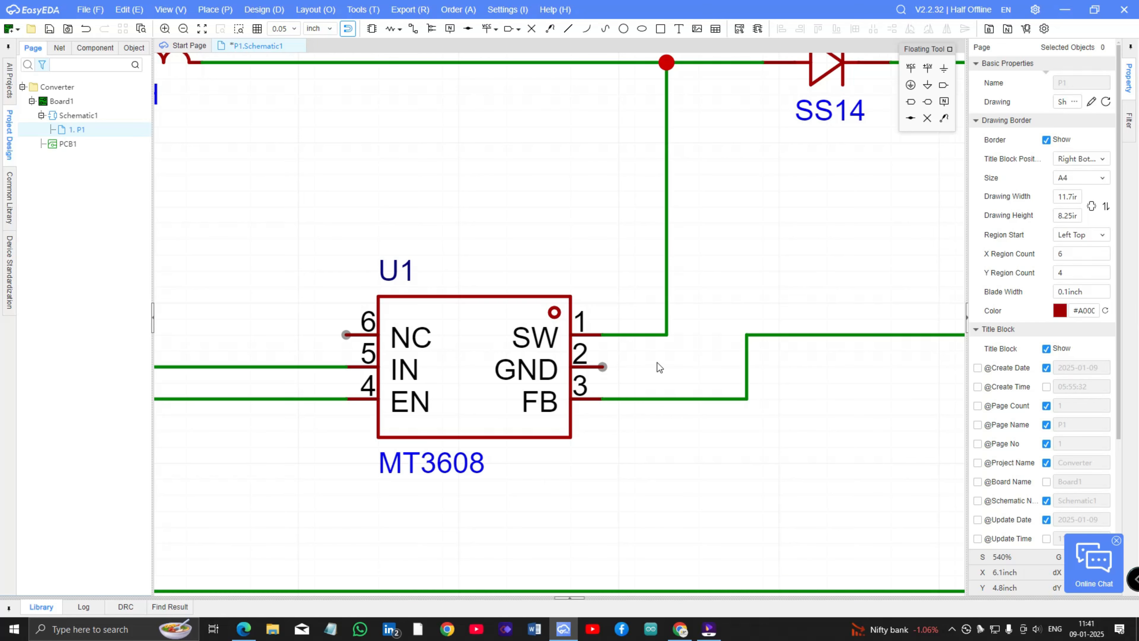
Wire the MT3608's GND pin down to the common ground rail
{"action": "scroll", "coordinate": [650, 366], "scroll_direction": "up", "scroll_amount": 2}
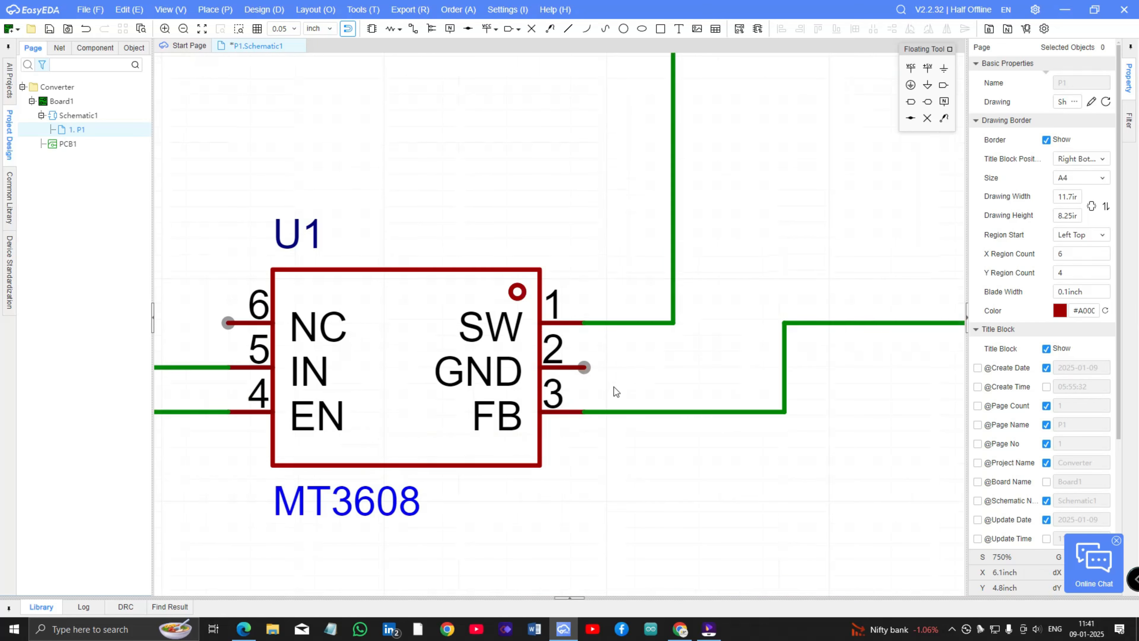
{"action": "scroll", "coordinate": [626, 370], "scroll_direction": "down", "scroll_amount": 2}
{"action": "scroll", "coordinate": [692, 435], "scroll_direction": "down", "scroll_amount": 1}
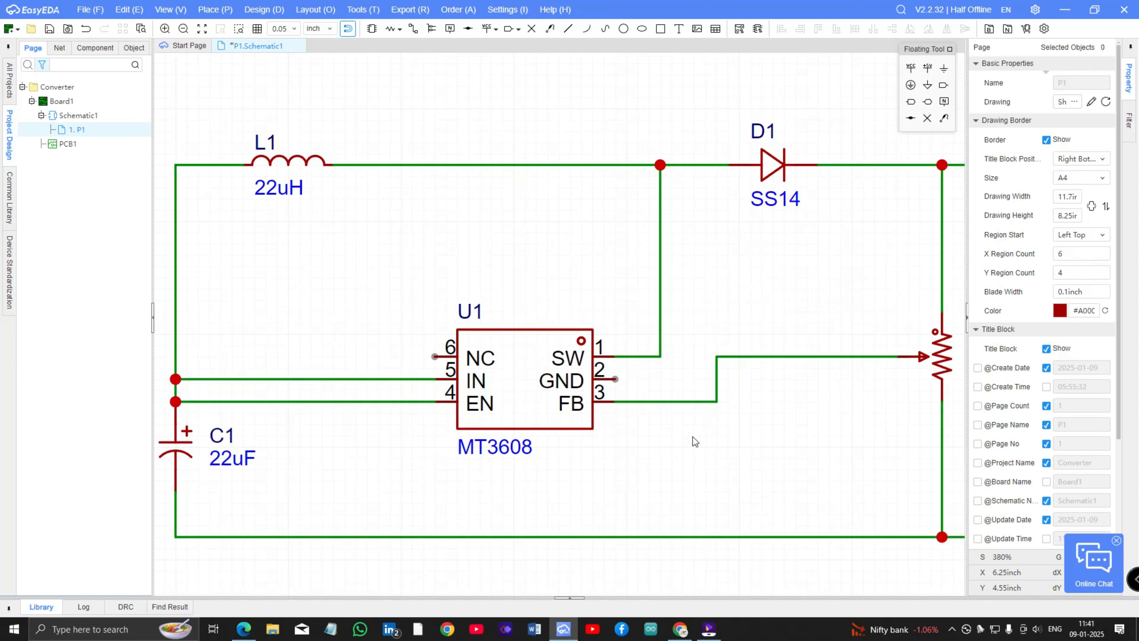
{"action": "scroll", "coordinate": [703, 438], "scroll_direction": "up", "scroll_amount": 1}
{"action": "scroll", "coordinate": [455, 264], "scroll_direction": "up", "scroll_amount": 4}
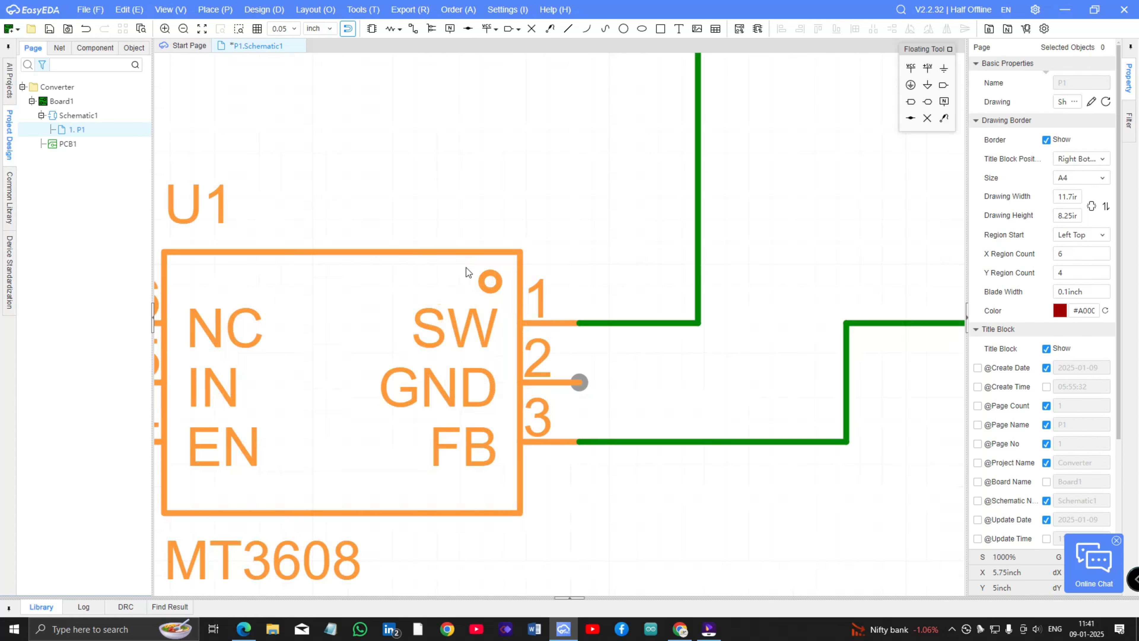
{"action": "scroll", "coordinate": [580, 381], "scroll_direction": "down", "scroll_amount": 6}
{"action": "left_click", "coordinate": [580, 381]}
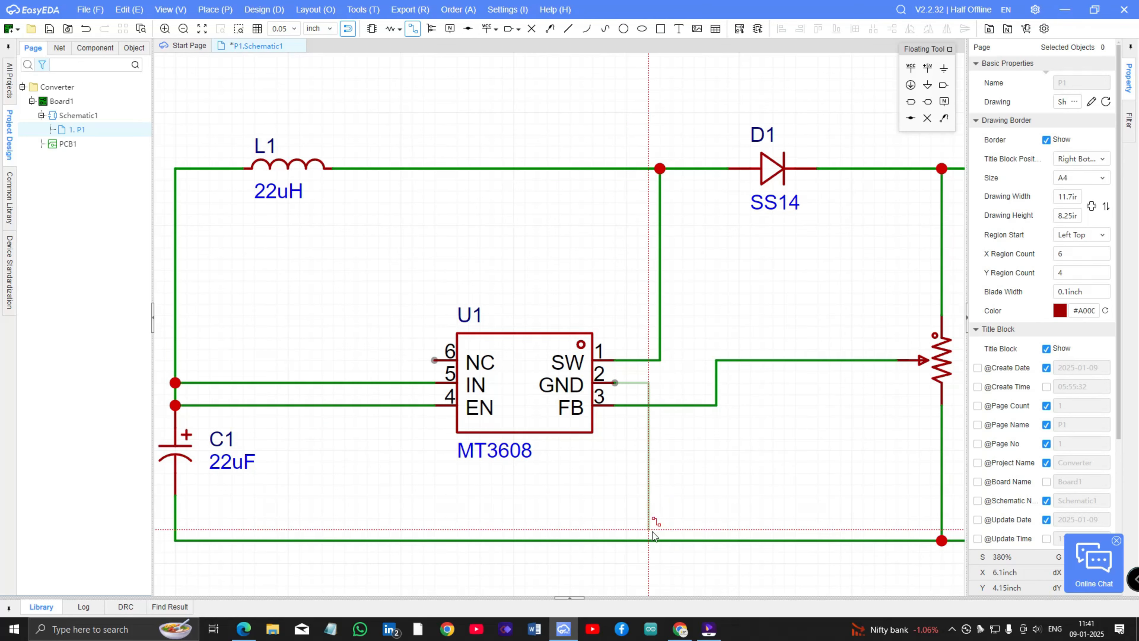
{"action": "left_click", "coordinate": [649, 541]}
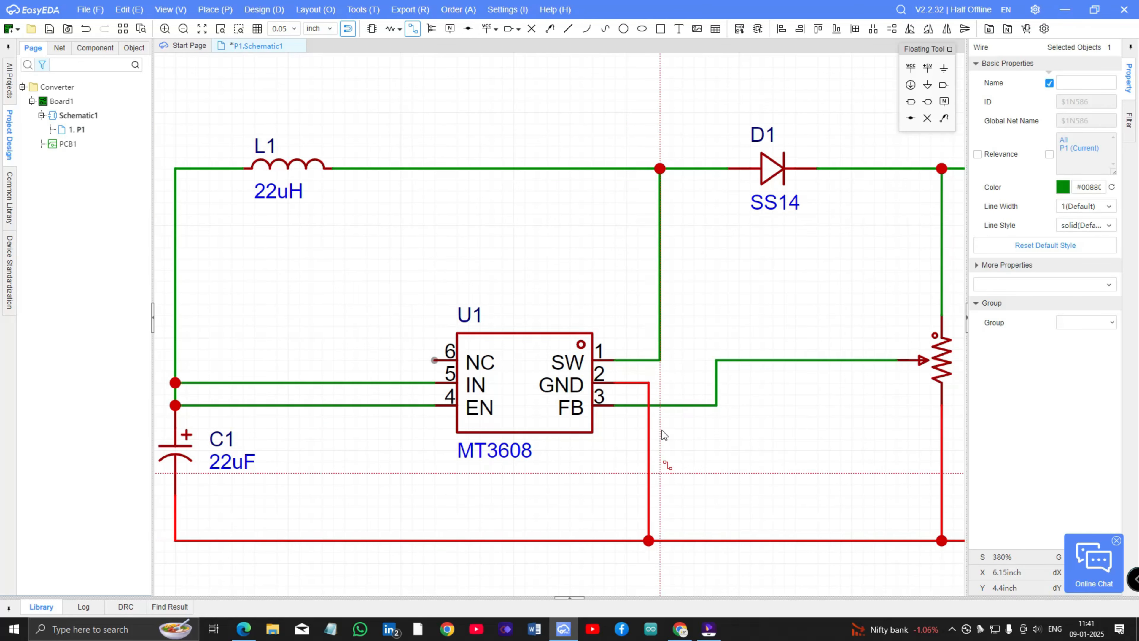
Place a No Connect flag on the MT3608's NC pin
{"action": "scroll", "coordinate": [601, 412], "scroll_direction": "down", "scroll_amount": 2}
{"action": "scroll", "coordinate": [861, 400], "scroll_direction": "down", "scroll_amount": 2}
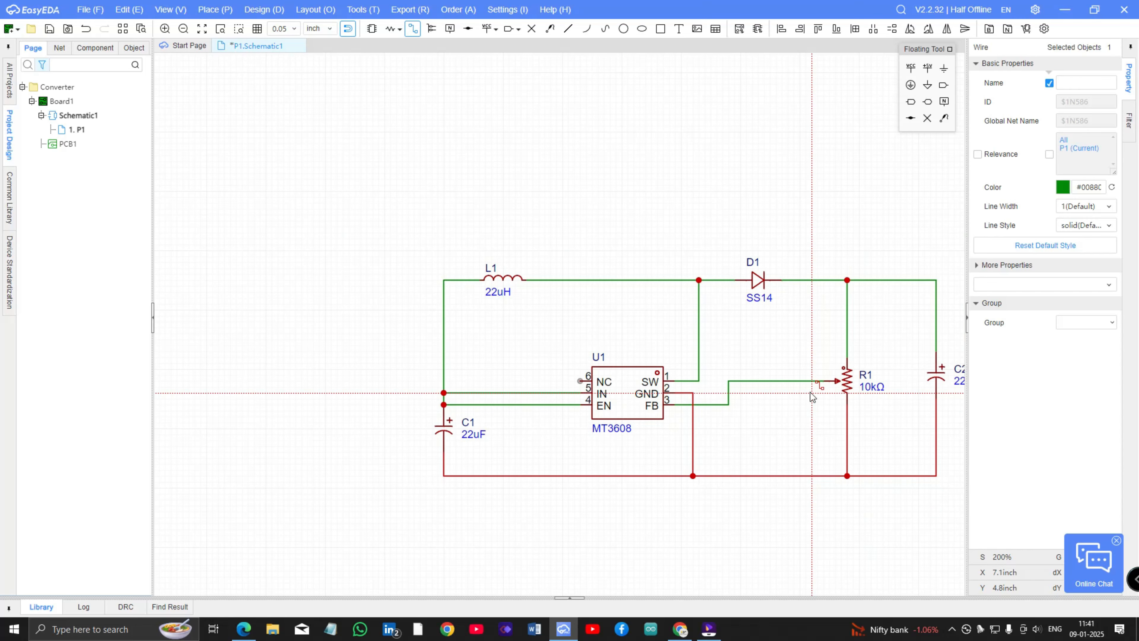
{"action": "scroll", "coordinate": [947, 283], "scroll_direction": "down", "scroll_amount": 4}
{"action": "scroll", "coordinate": [947, 282], "scroll_direction": "up", "scroll_amount": 6}
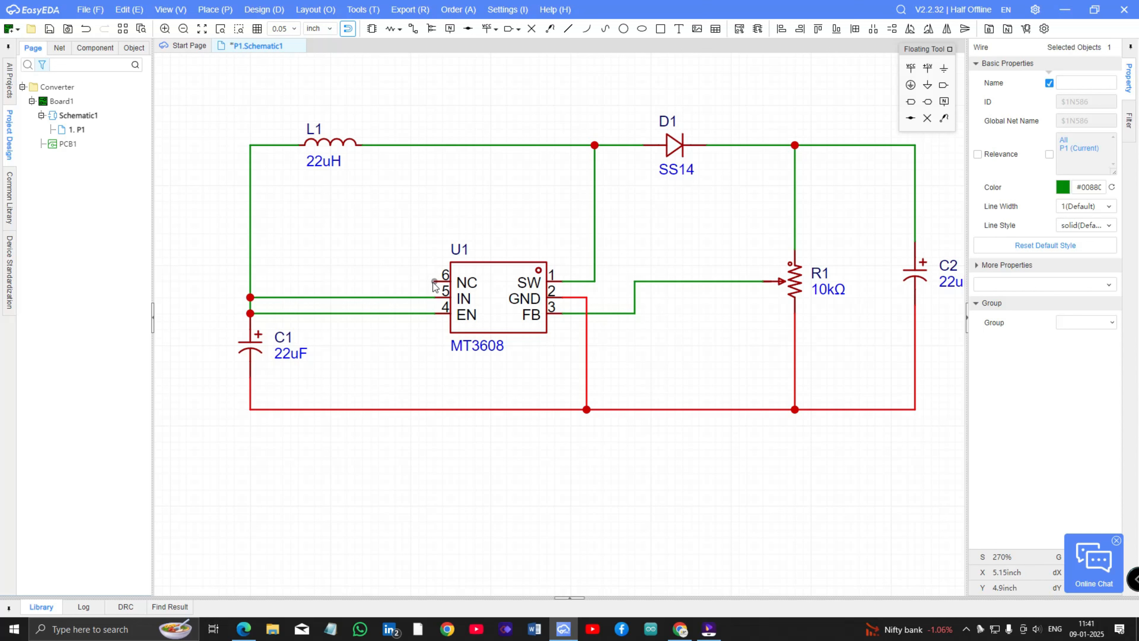
{"action": "left_click", "coordinate": [927, 119]}
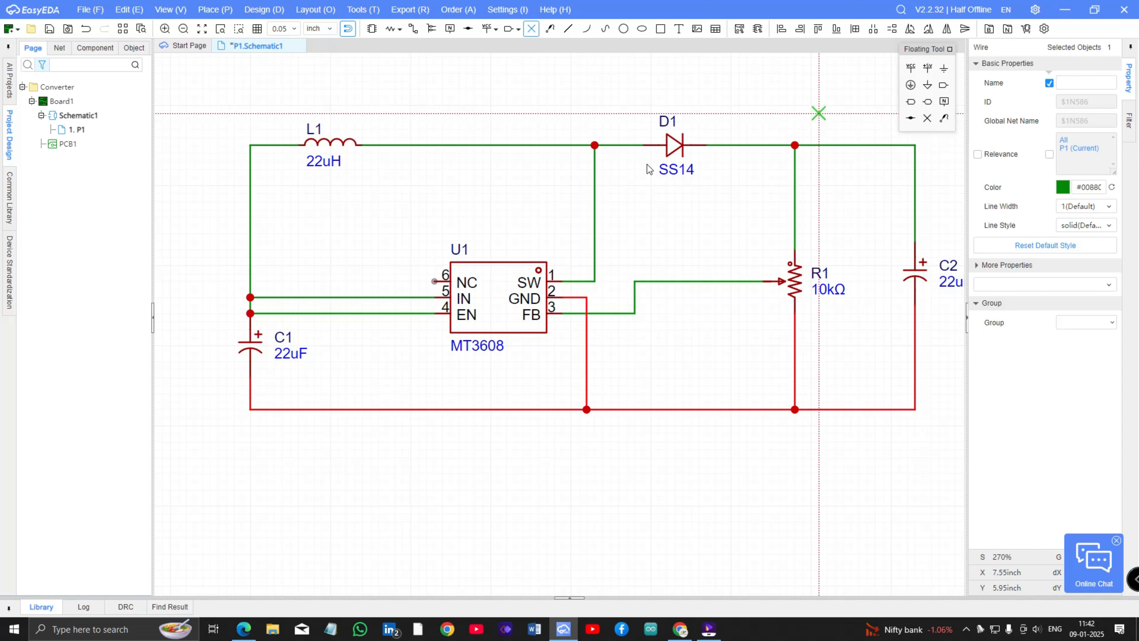
{"action": "left_click", "coordinate": [433, 281]}
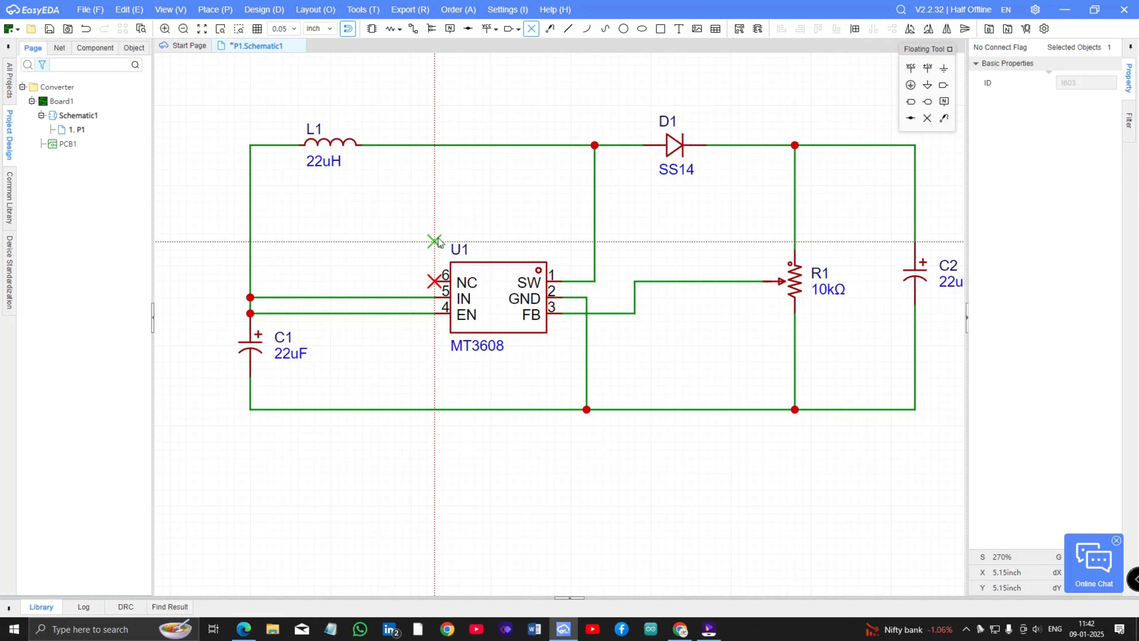
{"action": "key", "text": "Escape"}
Place a GND net flag on the ground rail at the junction with the MT3608's GND wire
{"action": "scroll", "coordinate": [826, 229], "scroll_direction": "down", "scroll_amount": 2}
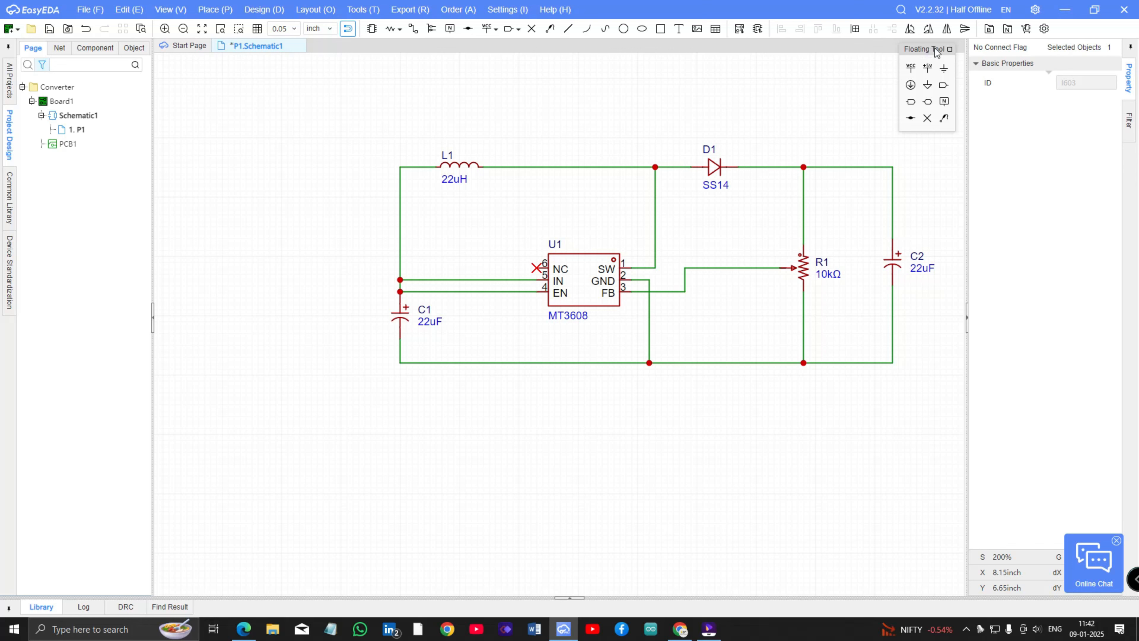
{"action": "left_click", "coordinate": [943, 69]}
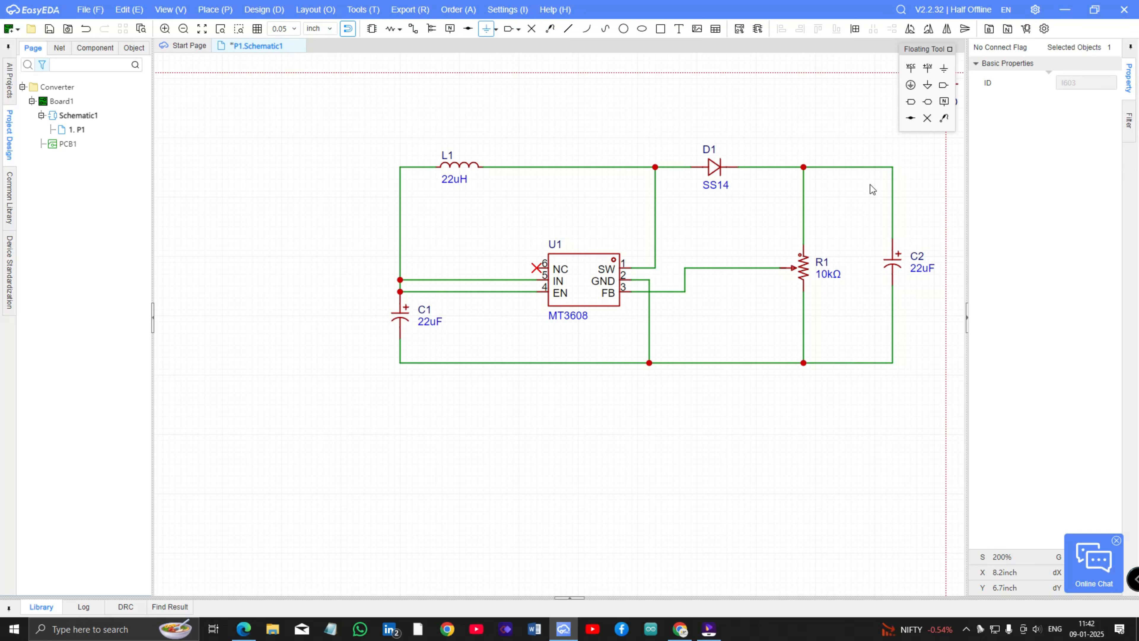
{"action": "left_click", "coordinate": [649, 363]}
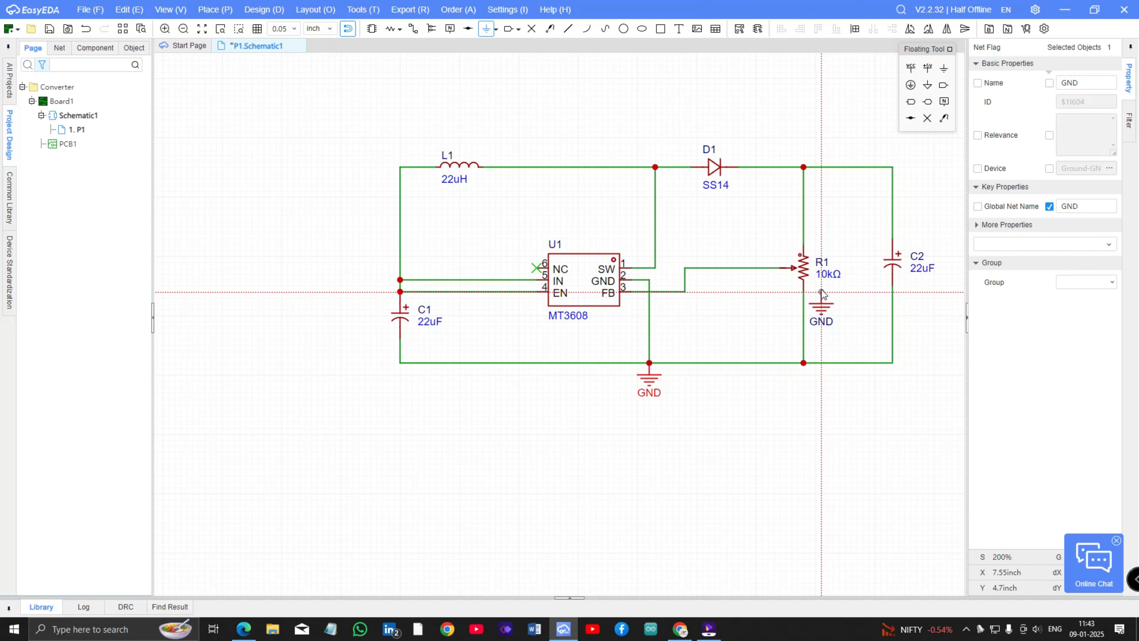
{"action": "right_click_drag", "start_coordinate": [821, 291], "coordinate": [782, 284]}
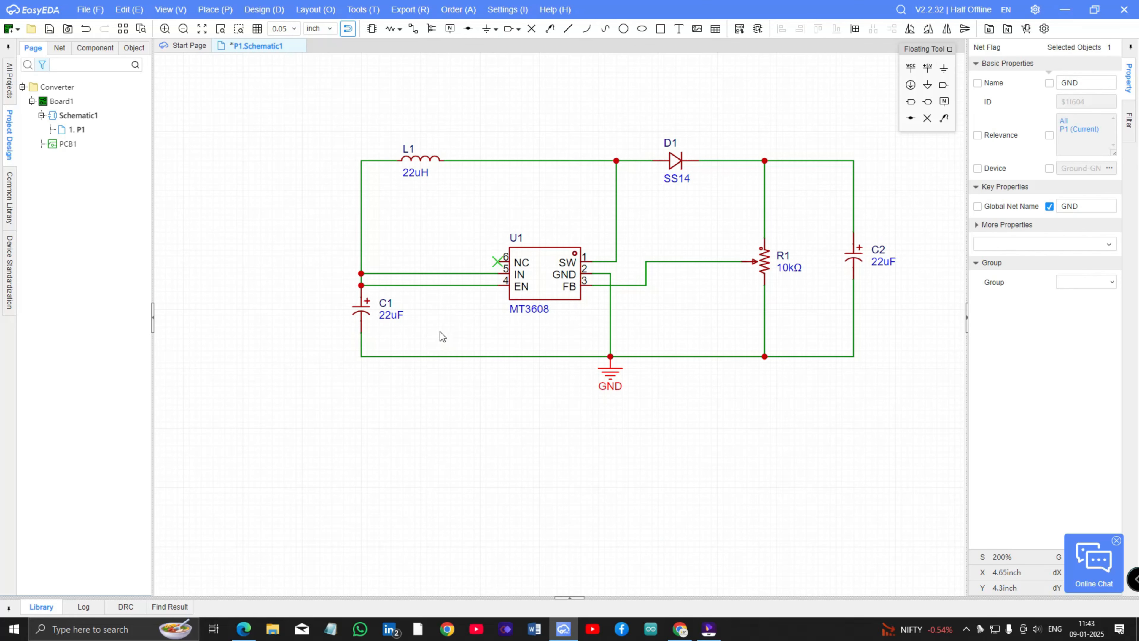
Place two WJ500V-5.08-2P terminals from the library's Screw Terminal Blocks connector category in the empty area below and left of the circuit
{"action": "scroll", "coordinate": [444, 330], "scroll_direction": "down", "scroll_amount": 2}
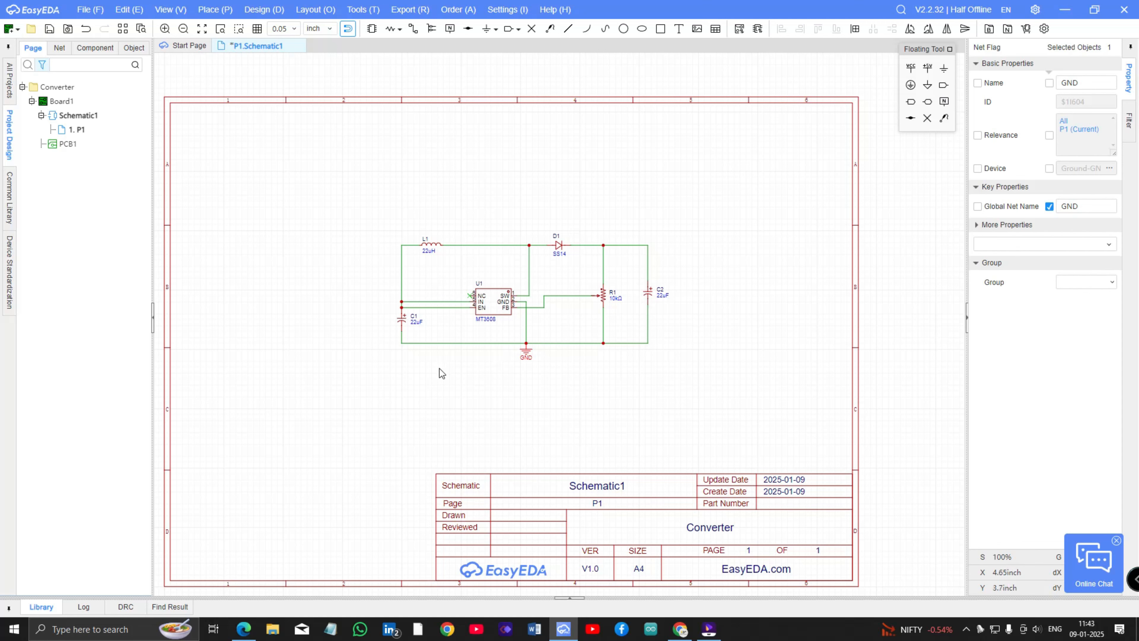
{"action": "scroll", "coordinate": [400, 240], "scroll_direction": "up", "scroll_amount": 2}
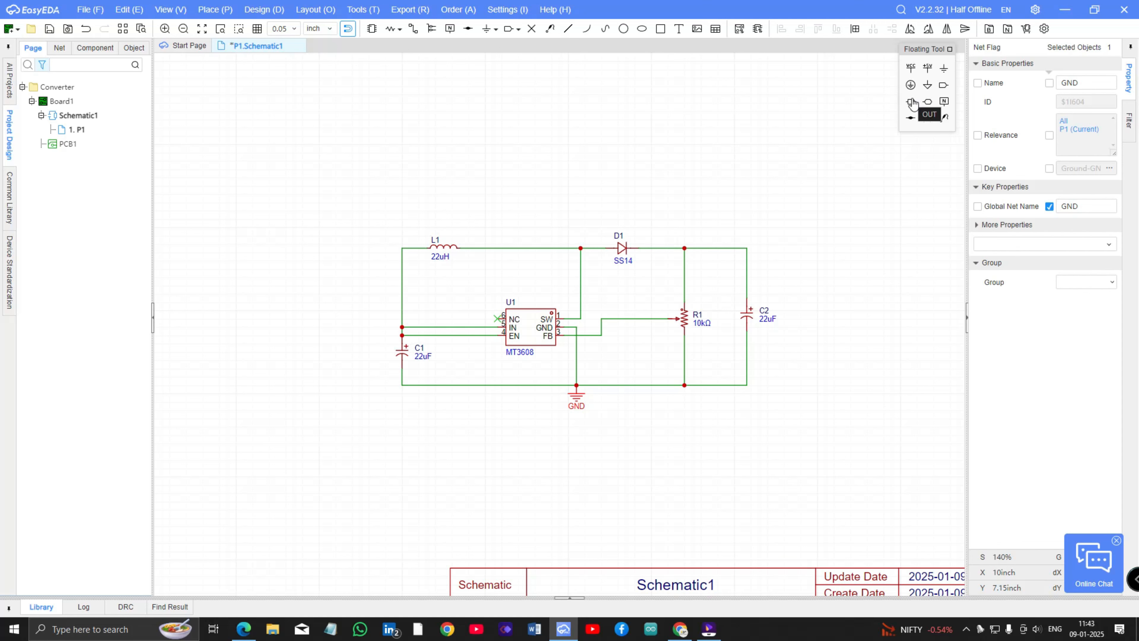
{"action": "left_click", "coordinate": [372, 28]}
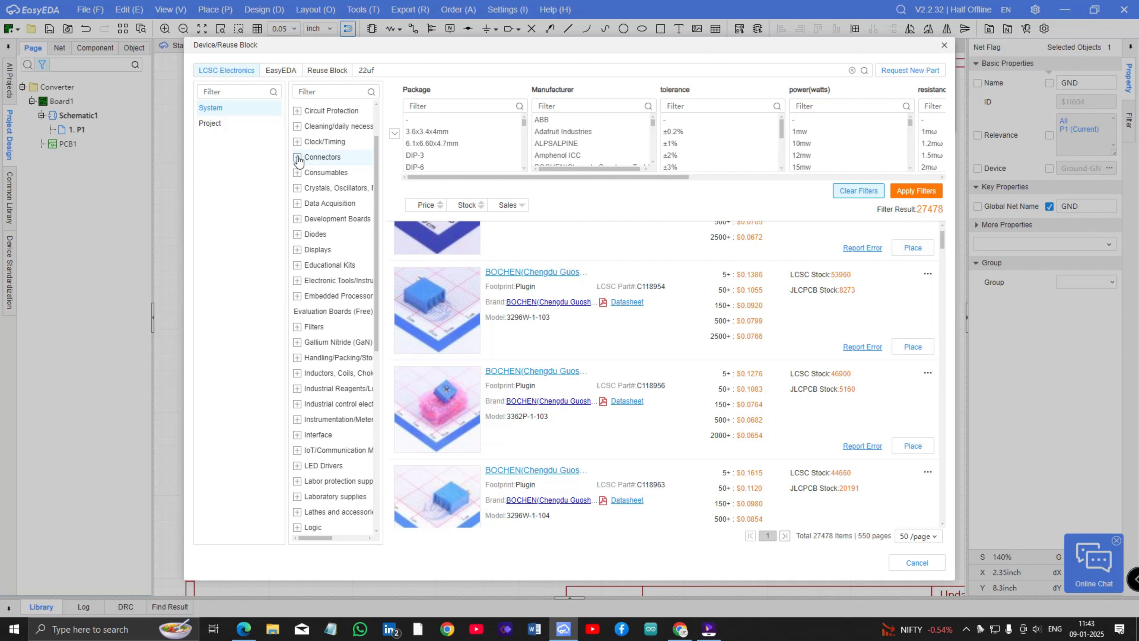
{"action": "left_click", "coordinate": [303, 159]}
{"action": "scroll", "coordinate": [345, 359], "scroll_direction": "down", "scroll_amount": 3}
{"action": "left_click", "coordinate": [335, 423]}
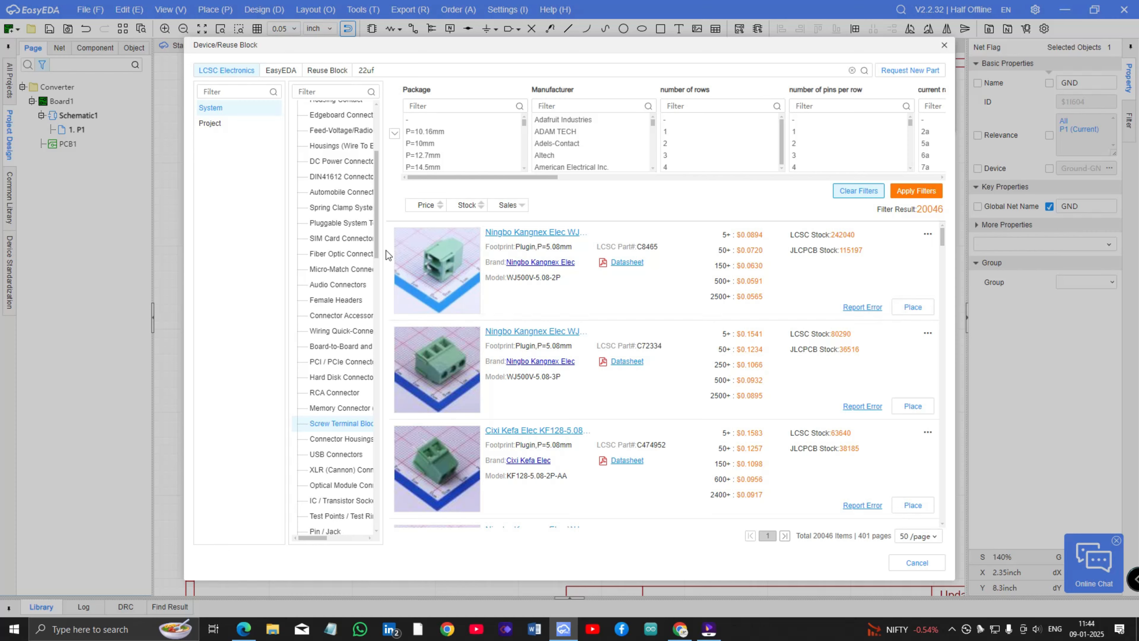
{"action": "scroll", "coordinate": [524, 343], "scroll_direction": "down", "scroll_amount": 15}
{"action": "scroll", "coordinate": [507, 374], "scroll_direction": "up", "scroll_amount": 15}
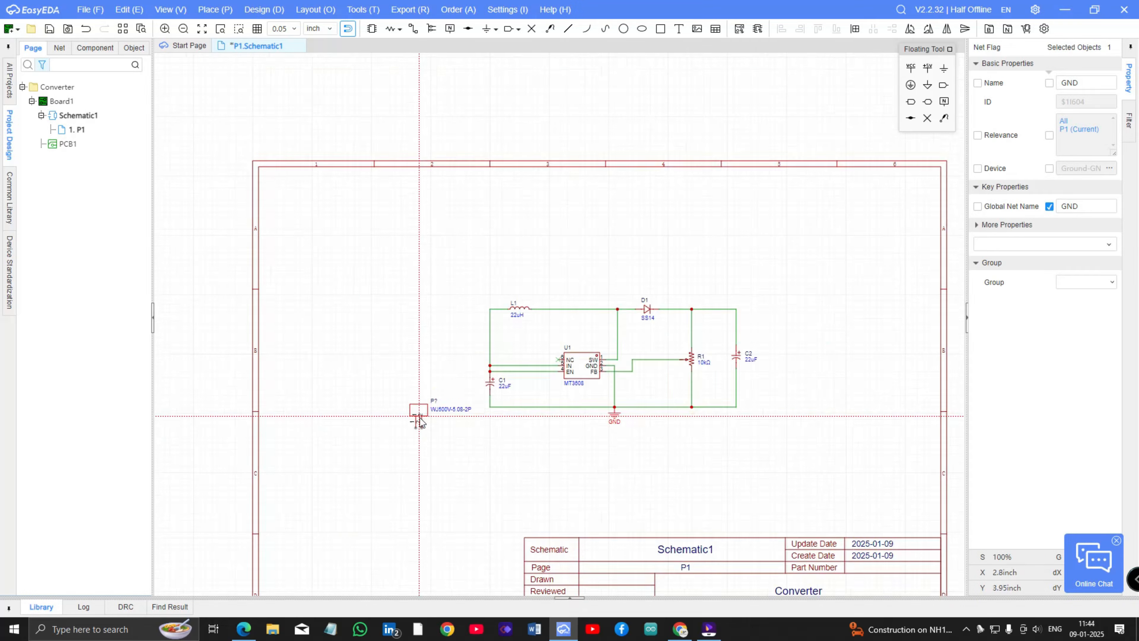
{"action": "scroll", "coordinate": [482, 174], "scroll_direction": "up", "scroll_amount": 4}
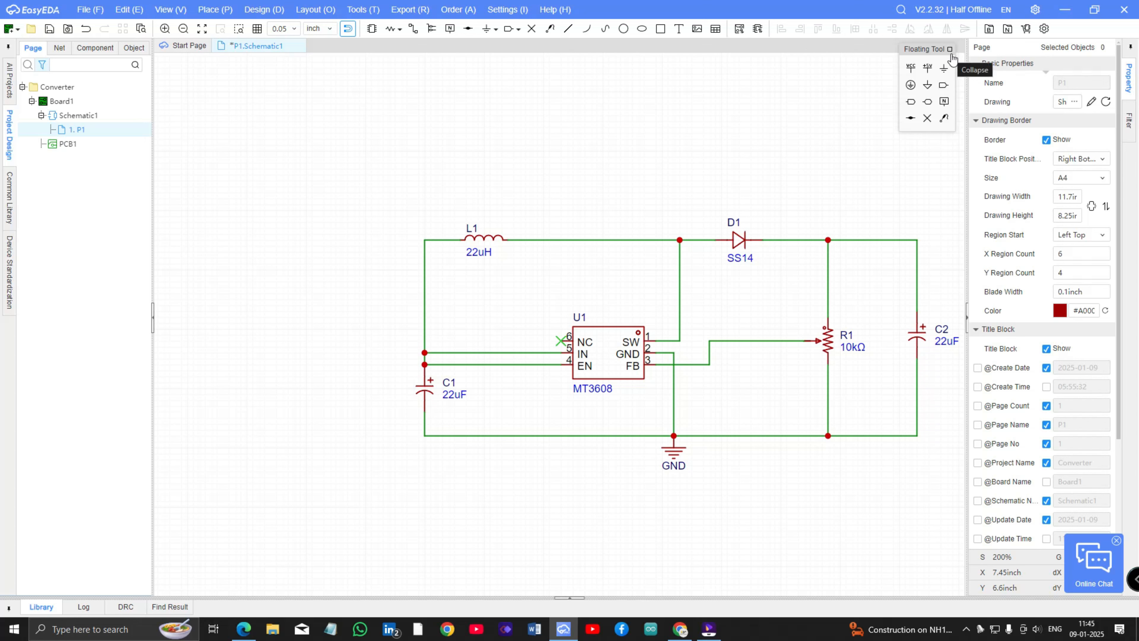
Place an input net port left of L1 and wire it to the corner of the wire between L1 and C1
{"action": "left_click", "coordinate": [943, 84]}
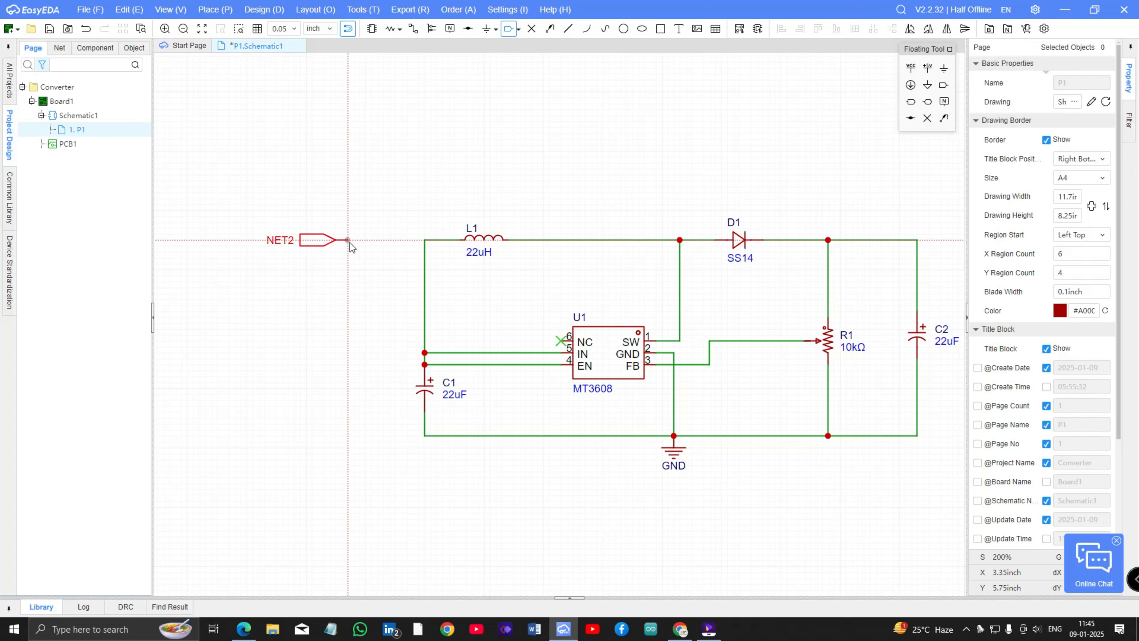
{"action": "left_click", "coordinate": [348, 240]}
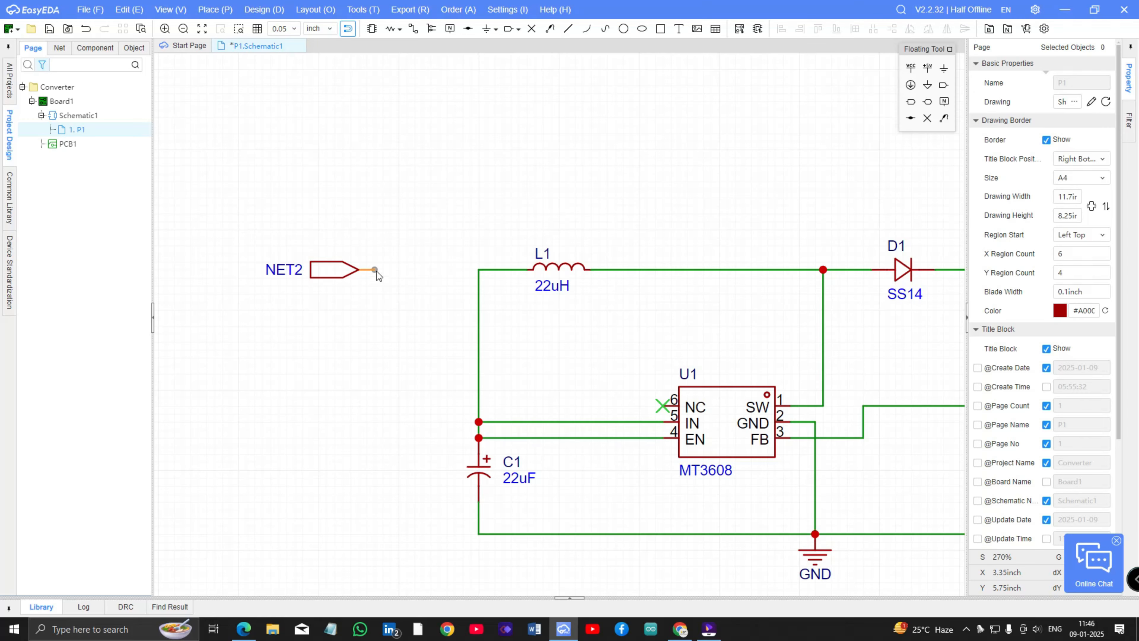
{"action": "key", "text": "alt+w"}
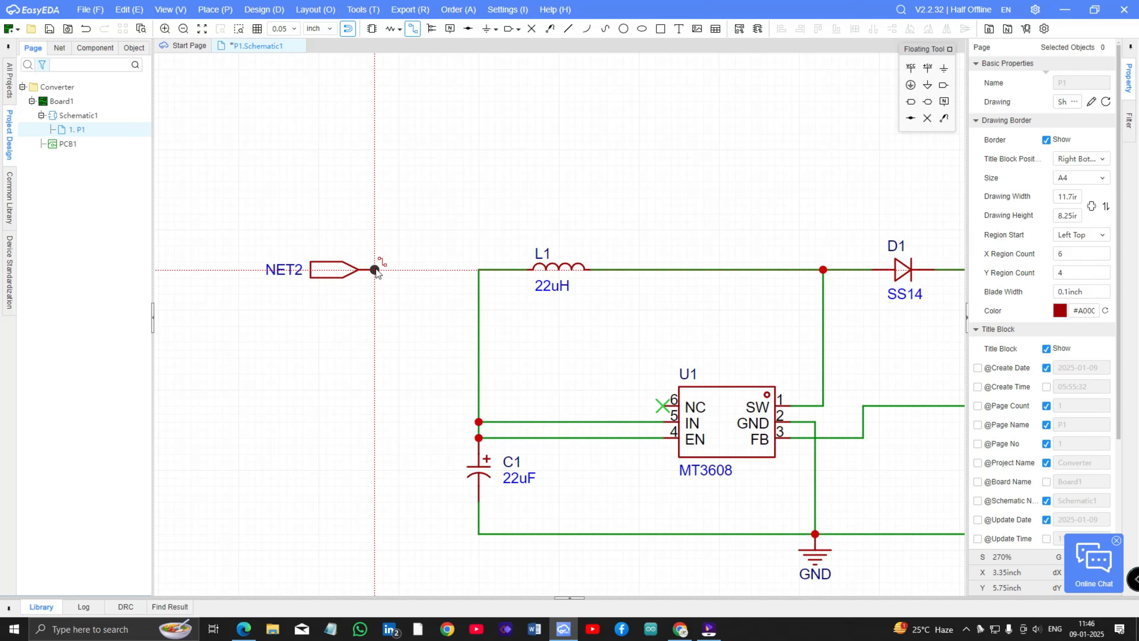
{"action": "scroll", "coordinate": [375, 269], "scroll_direction": "up", "scroll_amount": 3}
{"action": "left_click", "coordinate": [374, 270]}
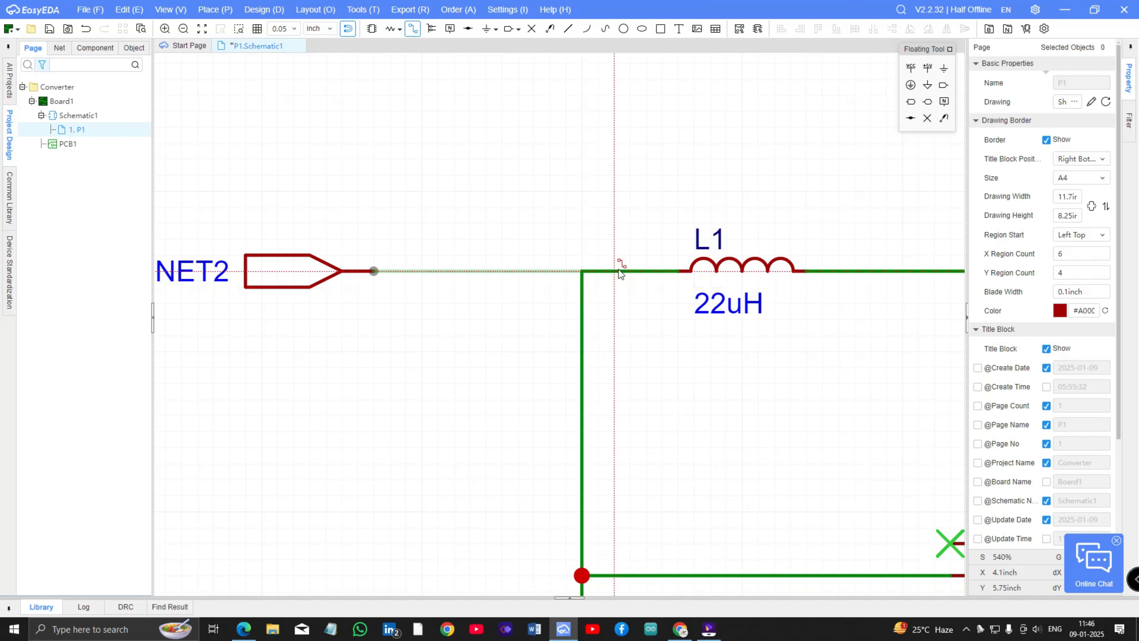
{"action": "left_click", "coordinate": [586, 270]}
{"action": "scroll", "coordinate": [586, 270], "scroll_direction": "down", "scroll_amount": 3}
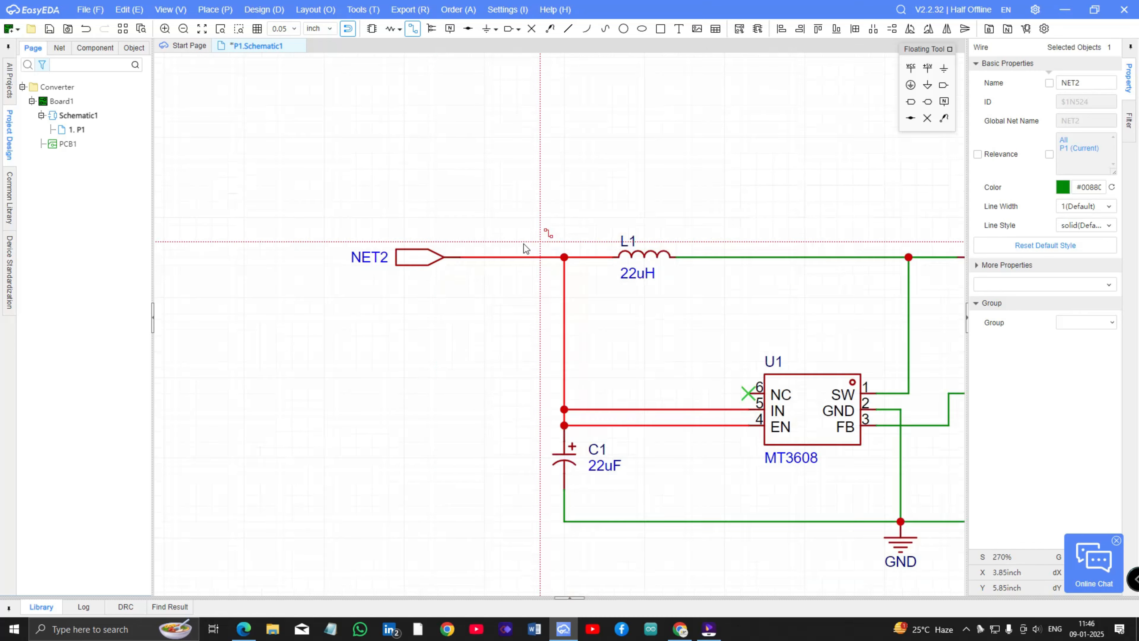
{"action": "key", "text": "Escape"}
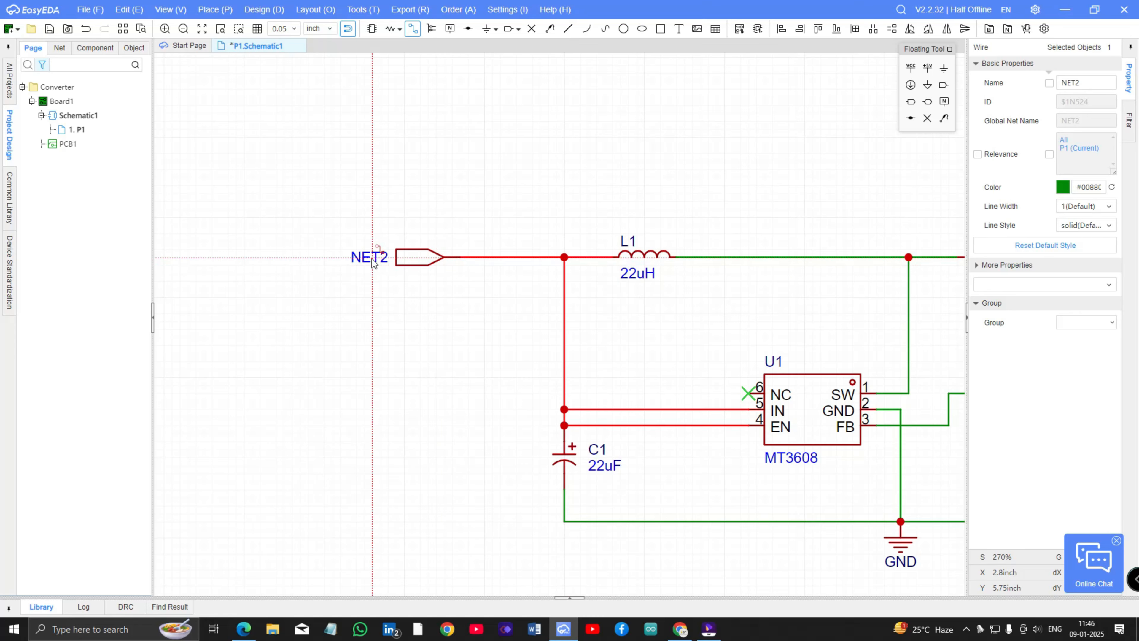
Rename the input net port beside L1 as VIN
{"action": "double_click", "coordinate": [369, 257]}
{"action": "type", "text": "Vin"}
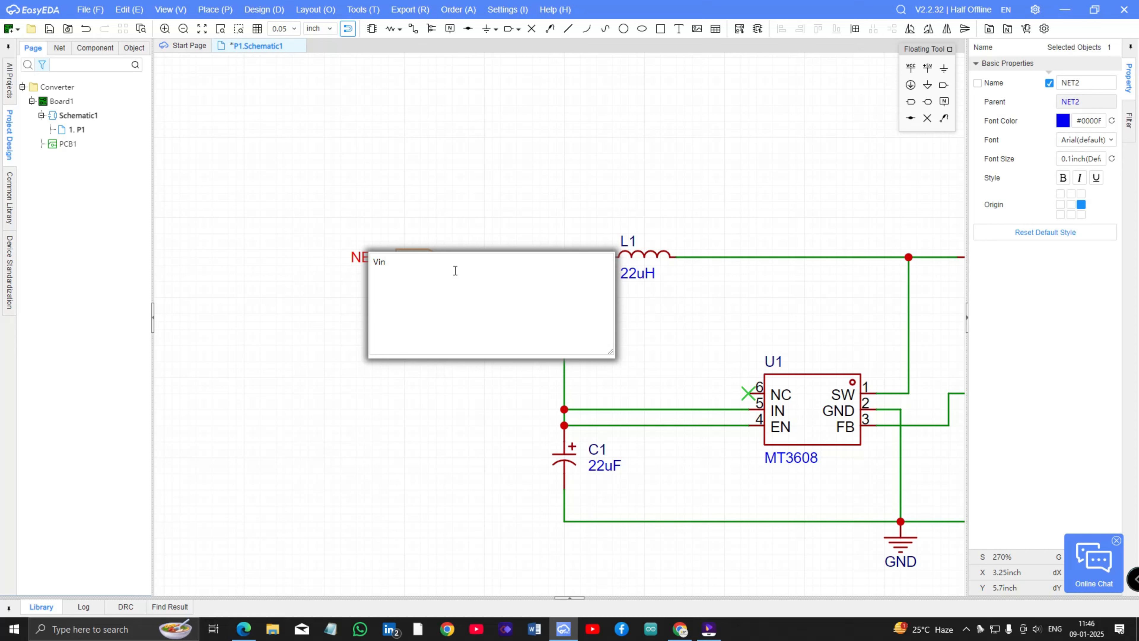
{"action": "left_click", "coordinate": [458, 184]}
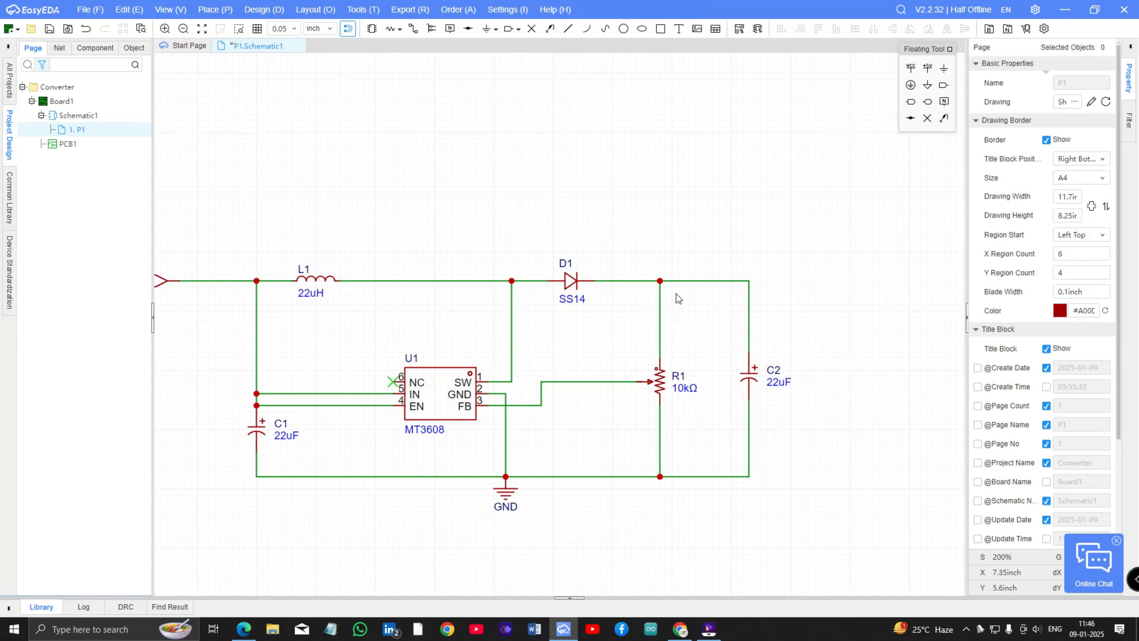
Place a net port right of C2 and wire it to the upper output rail coming from D1
{"action": "right_click_drag", "start_coordinate": [774, 296], "coordinate": [677, 295]}
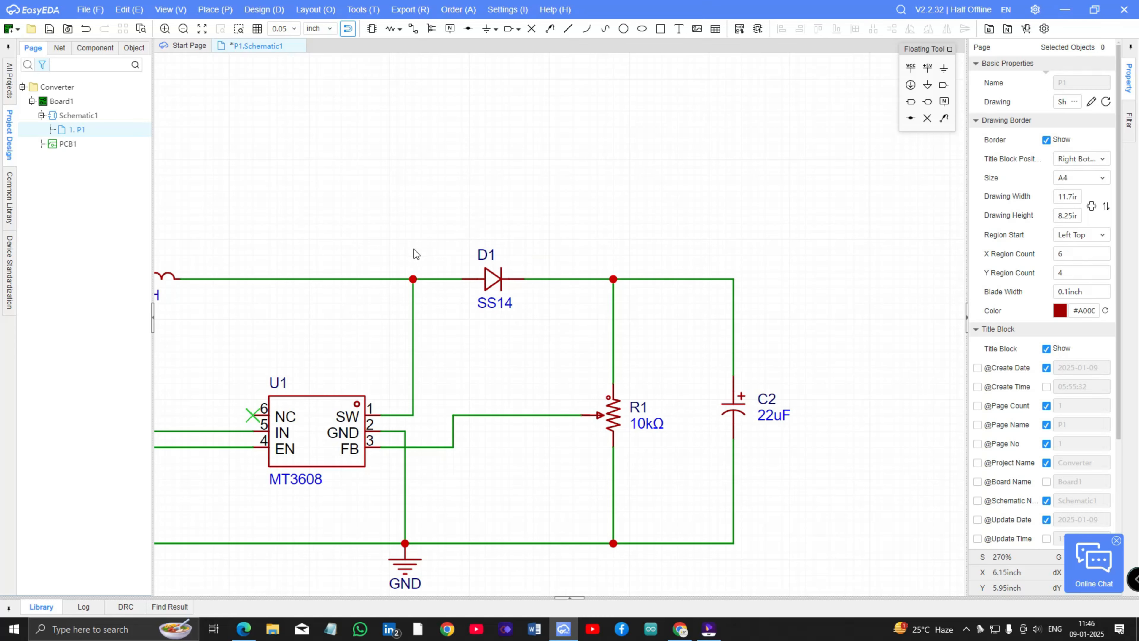
{"action": "scroll", "coordinate": [413, 248], "scroll_direction": "down", "scroll_amount": 3}
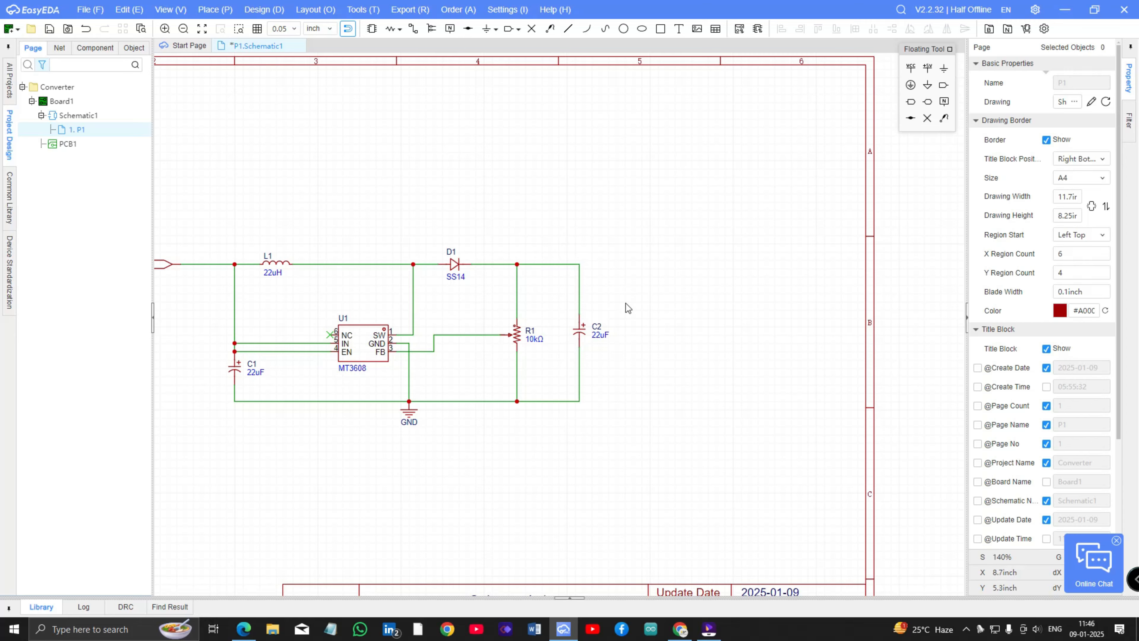
{"action": "scroll", "coordinate": [628, 308], "scroll_direction": "up", "scroll_amount": 2}
{"action": "left_click", "coordinate": [944, 84]}
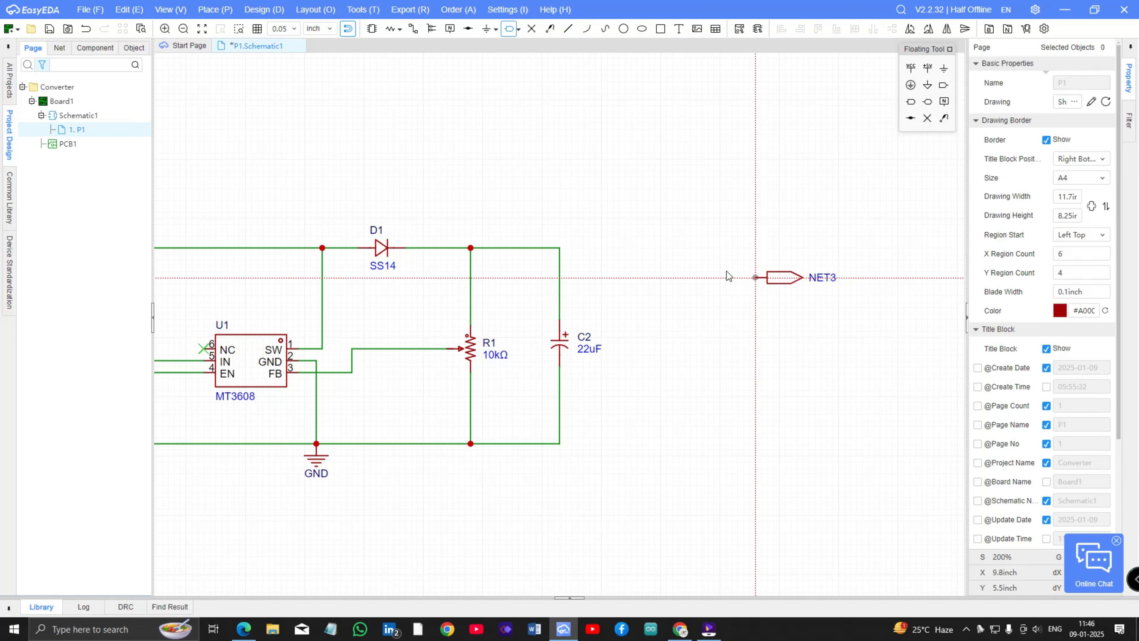
{"action": "left_click", "coordinate": [626, 248]}
{"action": "key", "text": "Escape"}
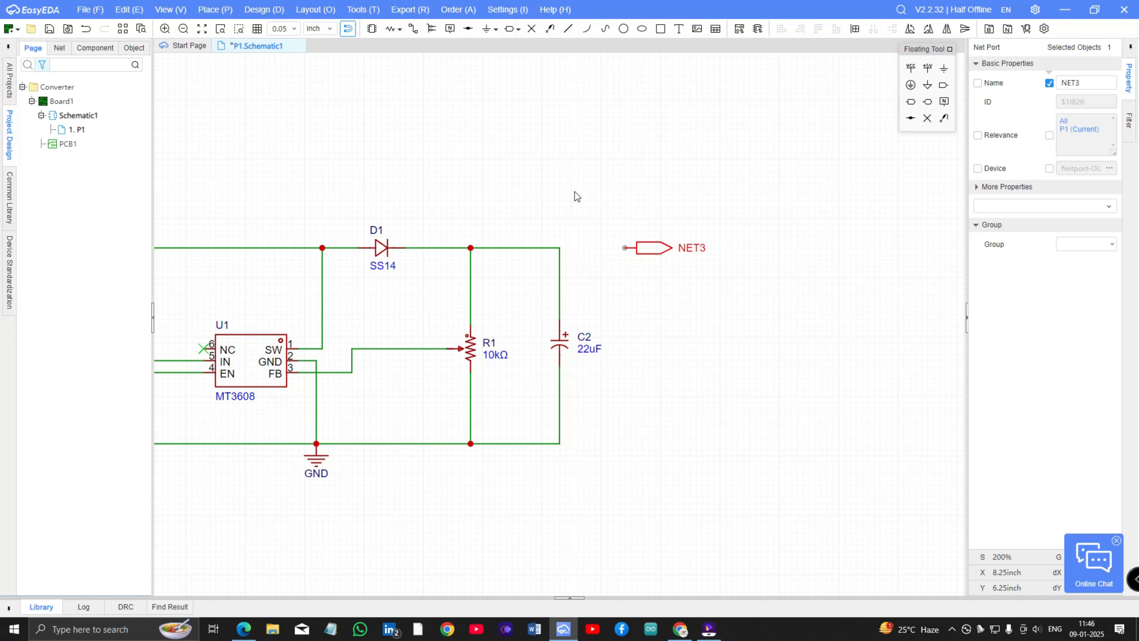
{"action": "key", "text": "alt+w"}
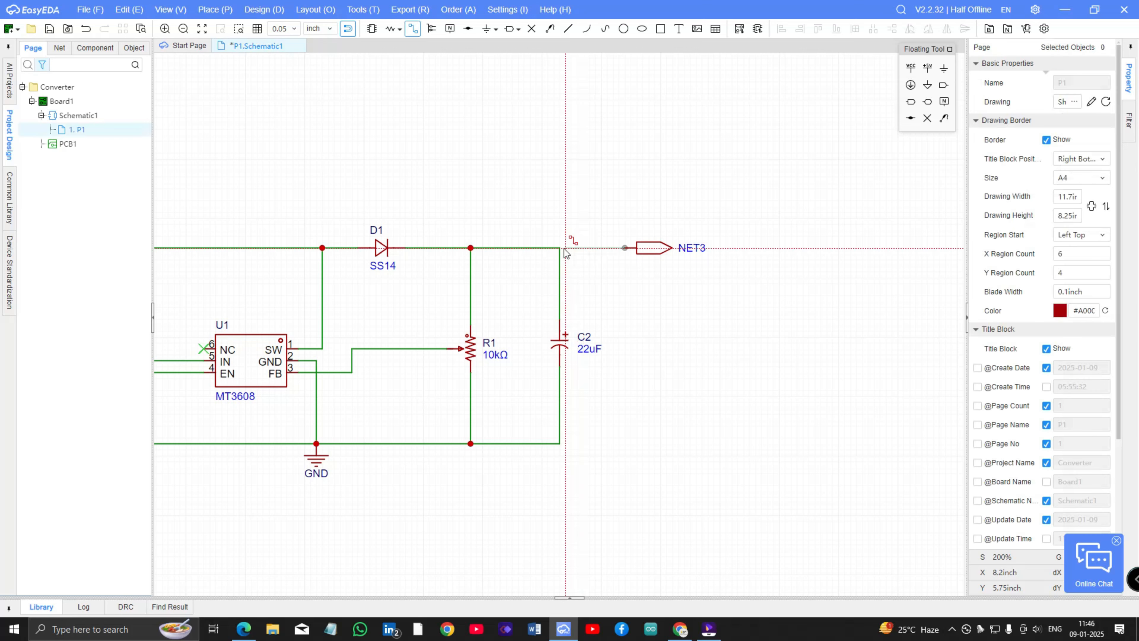
{"action": "left_click", "coordinate": [561, 247]}
{"action": "left_click", "coordinate": [625, 247]}
{"action": "key", "text": "Escape"}
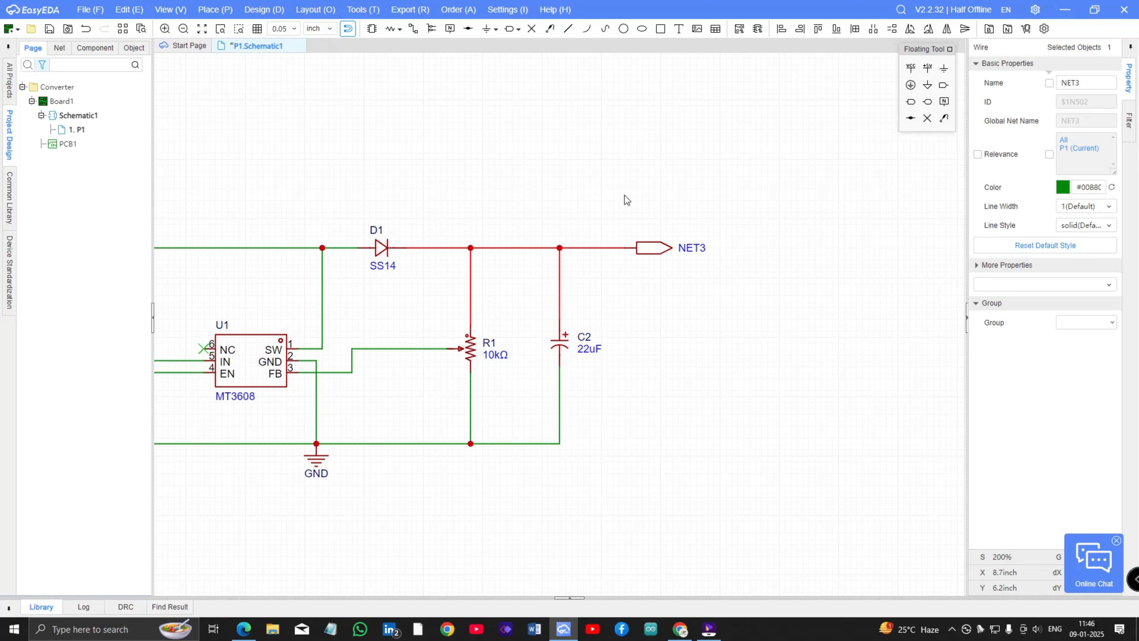
Rename the net port on the output rail as VOUT
{"action": "double_click", "coordinate": [697, 248]}
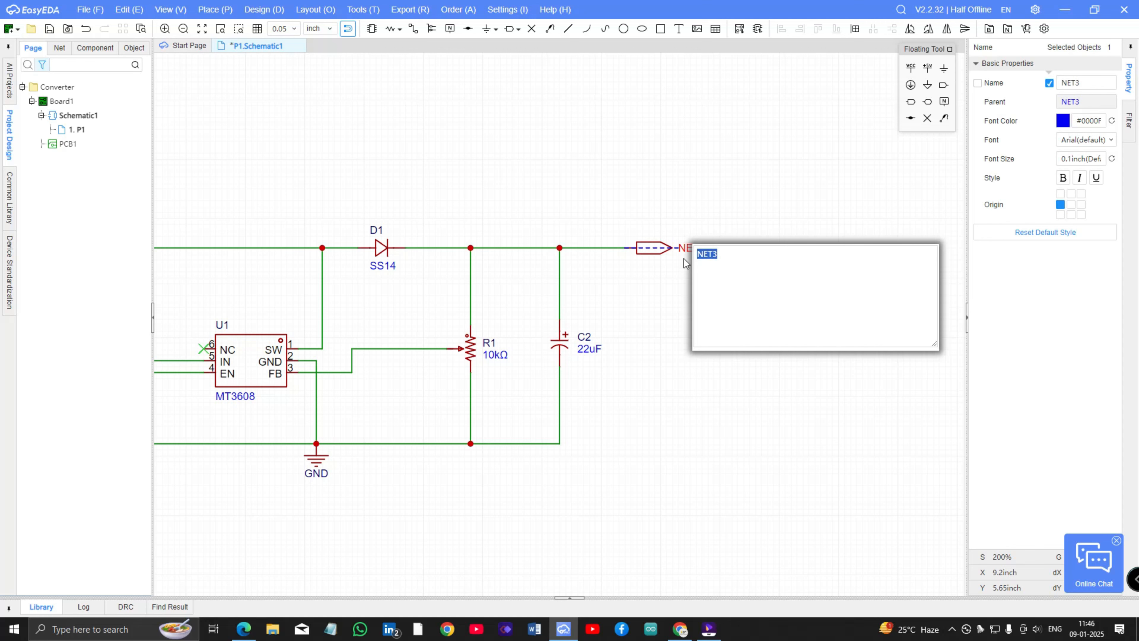
{"action": "type", "text": "Vout"}
{"action": "left_click", "coordinate": [715, 202]}
{"action": "left_click", "coordinate": [715, 203]}
Examine the schematic's VIN, VOUT and GND connections along with the separate terminals P1 and P2
{"action": "scroll", "coordinate": [472, 175], "scroll_direction": "down", "scroll_amount": 1}
{"action": "scroll", "coordinate": [579, 181], "scroll_direction": "down", "scroll_amount": 2}
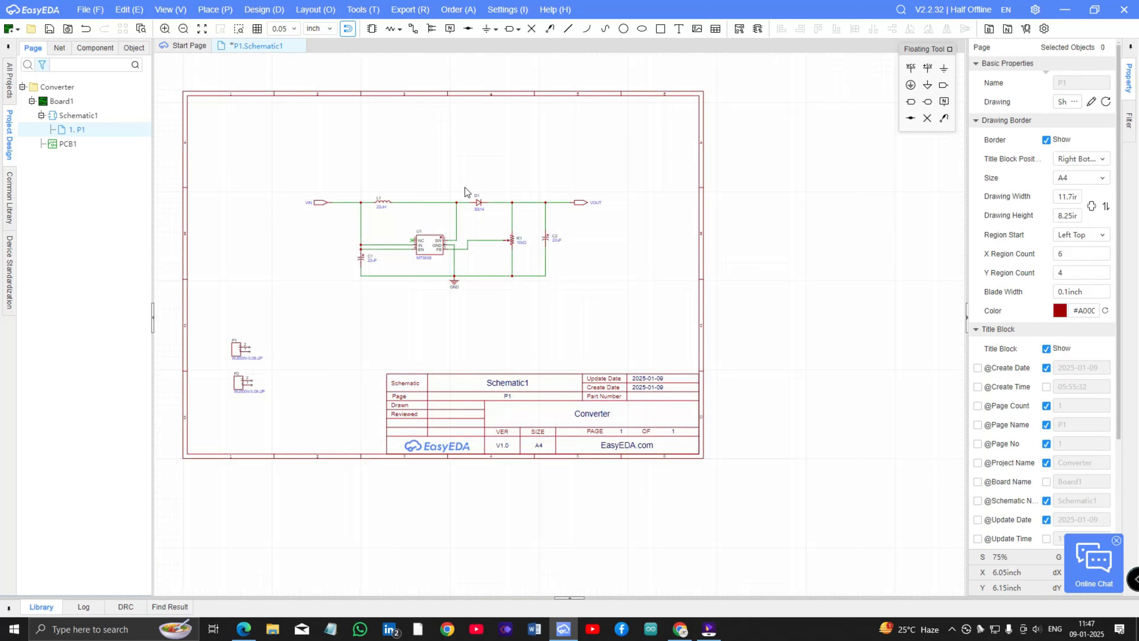
{"action": "scroll", "coordinate": [375, 189], "scroll_direction": "up", "scroll_amount": 1}
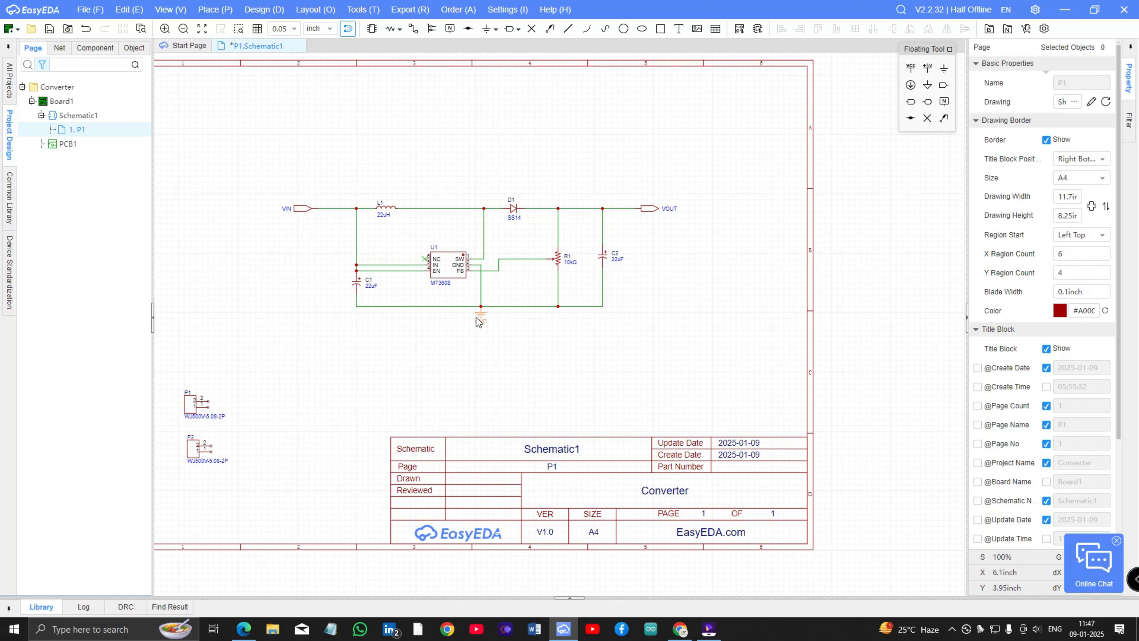
{"action": "scroll", "coordinate": [205, 357], "scroll_direction": "down", "scroll_amount": 1}
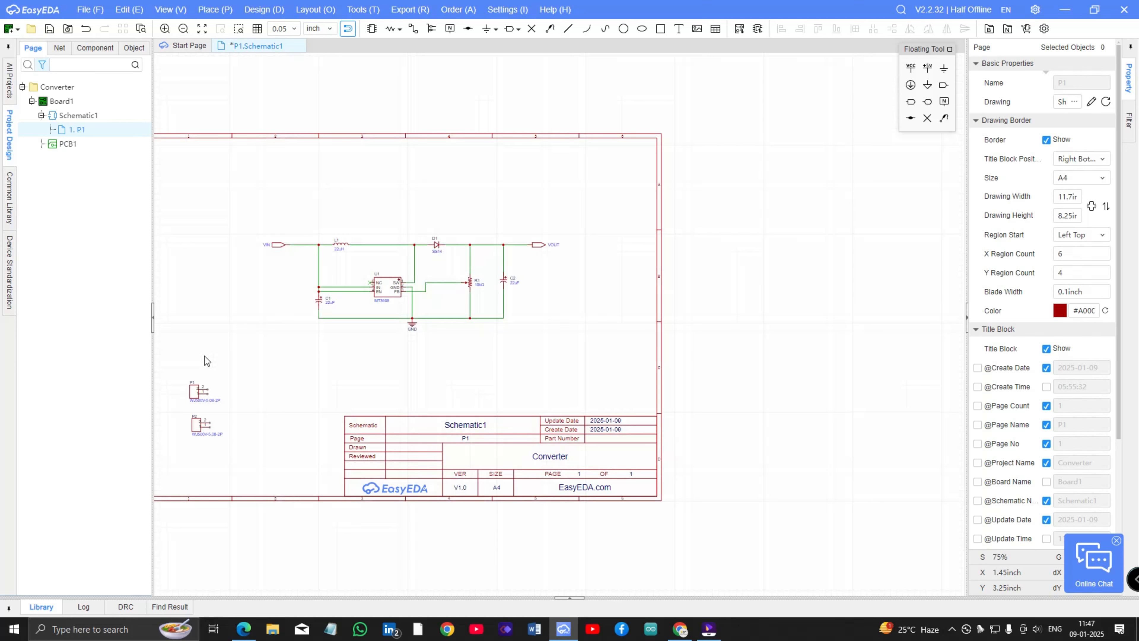
{"action": "scroll", "coordinate": [433, 361], "scroll_direction": "up", "scroll_amount": 2}
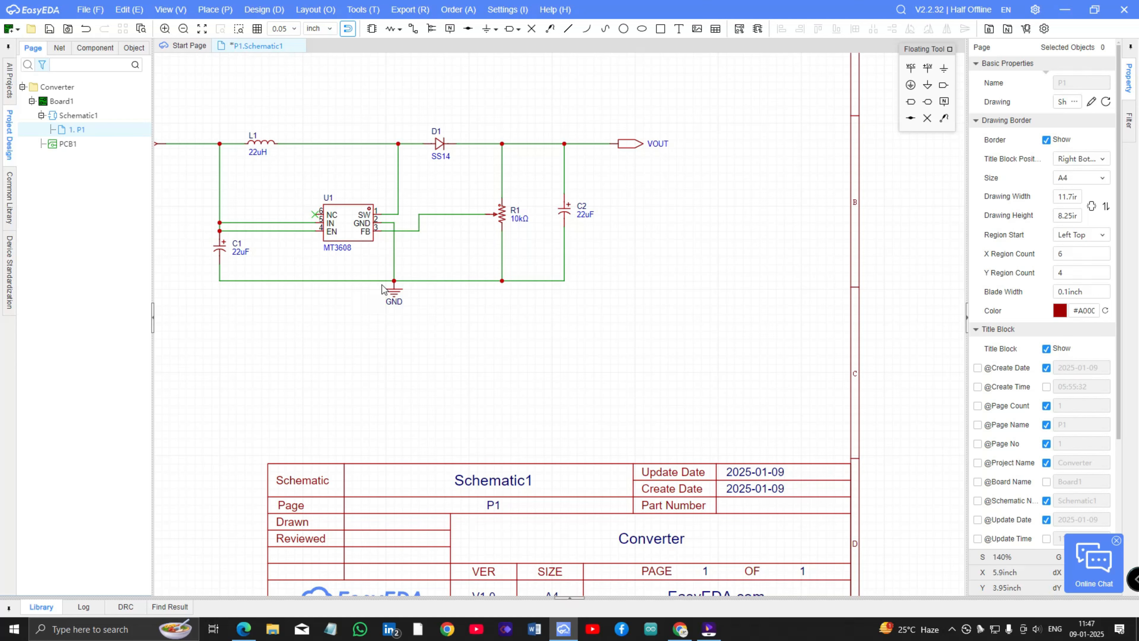
{"action": "scroll", "coordinate": [383, 295], "scroll_direction": "down", "scroll_amount": 3}
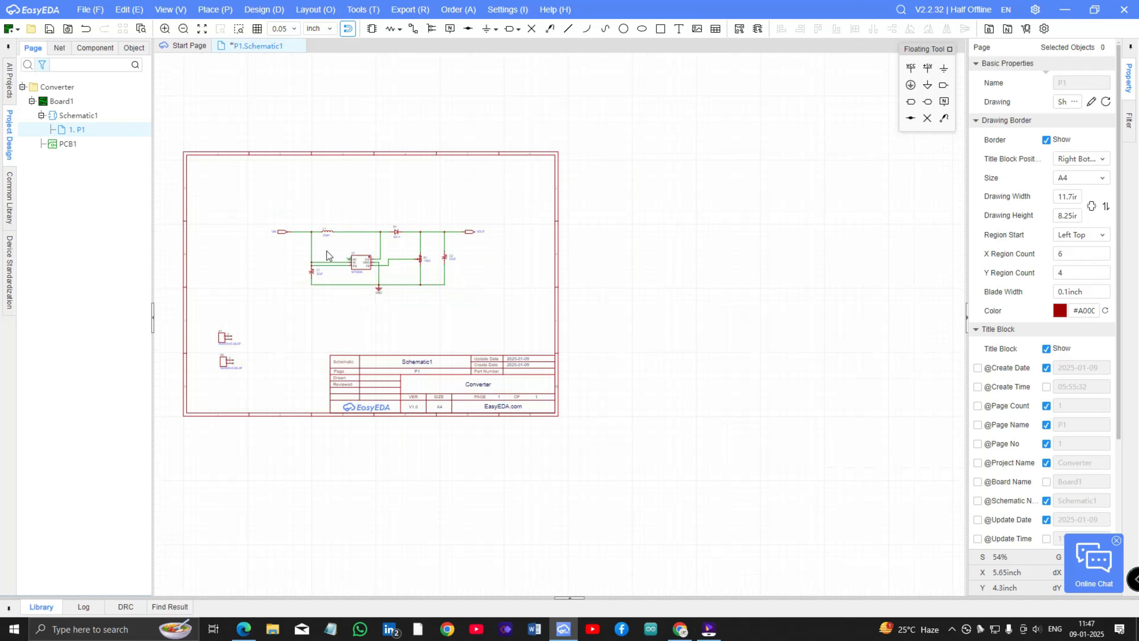
{"action": "scroll", "coordinate": [287, 238], "scroll_direction": "up", "scroll_amount": 2}
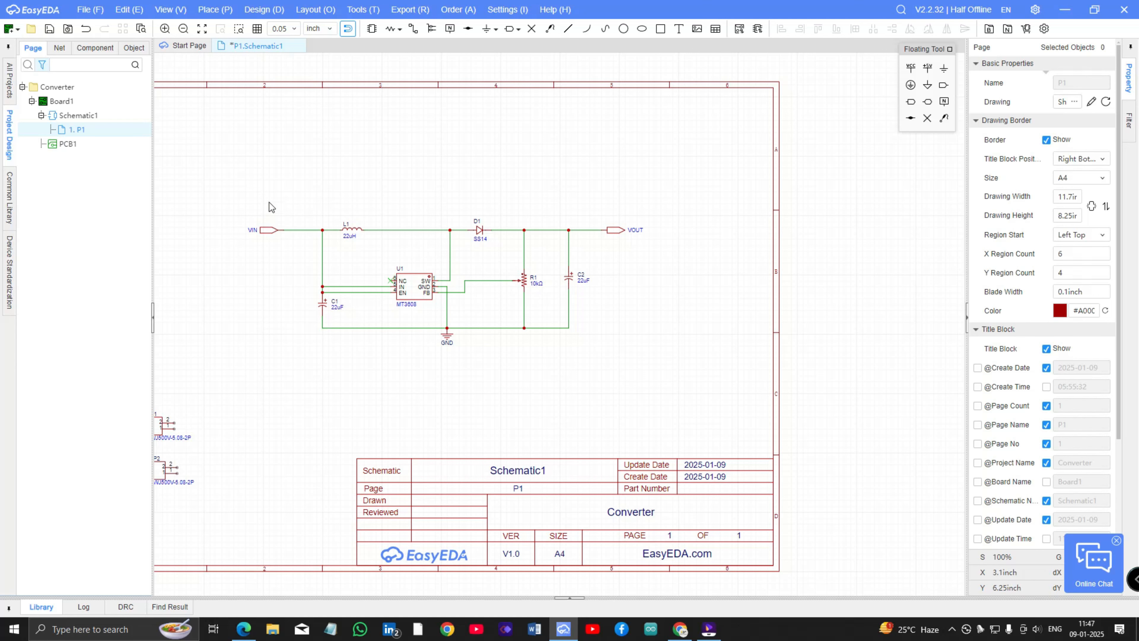
{"action": "scroll", "coordinate": [291, 212], "scroll_direction": "up", "scroll_amount": 2}
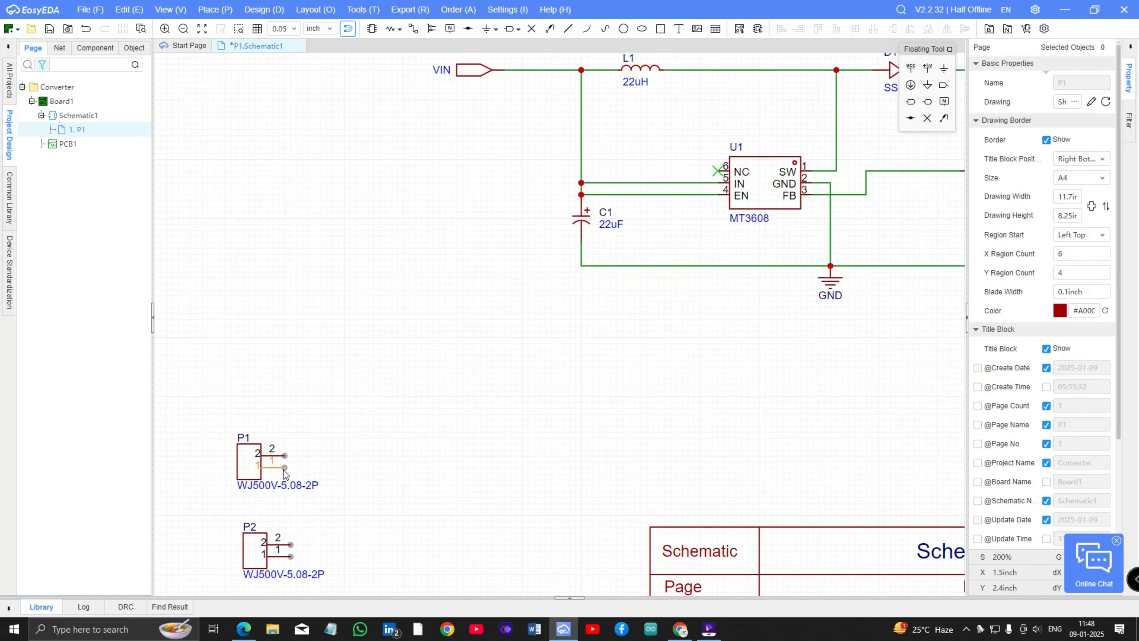
Place a net port beside pin 1 of terminal P1 and name it VIN
{"action": "scroll", "coordinate": [401, 486], "scroll_direction": "down", "scroll_amount": 3}
{"action": "scroll", "coordinate": [410, 472], "scroll_direction": "up", "scroll_amount": 5}
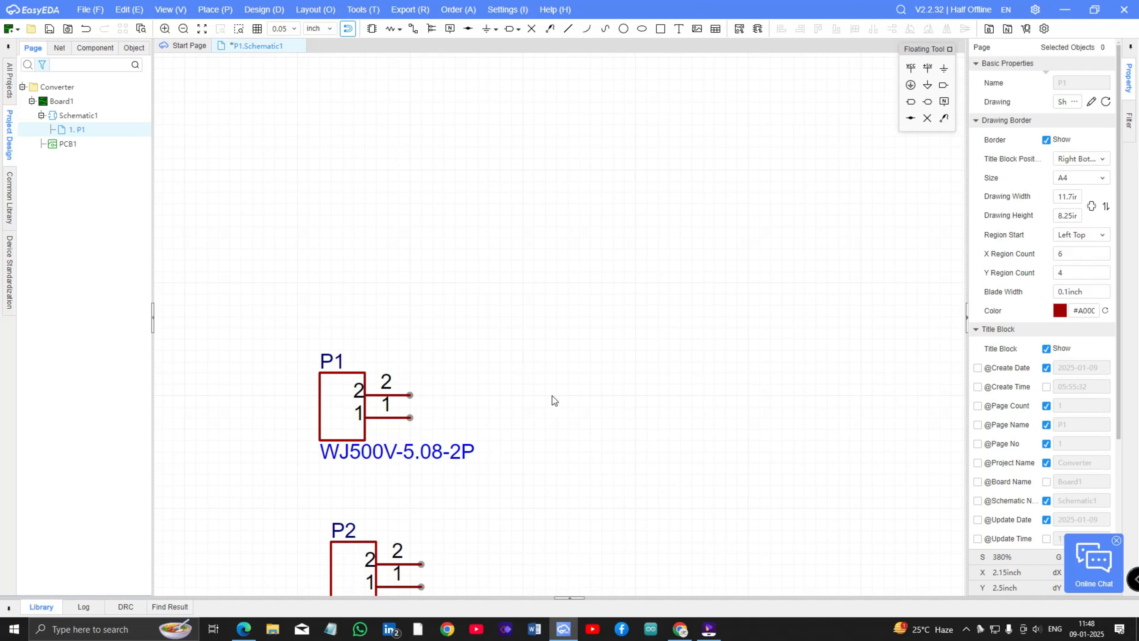
{"action": "left_click", "coordinate": [943, 86]}
{"action": "left_click", "coordinate": [511, 471]}
{"action": "right_click", "coordinate": [432, 406]}
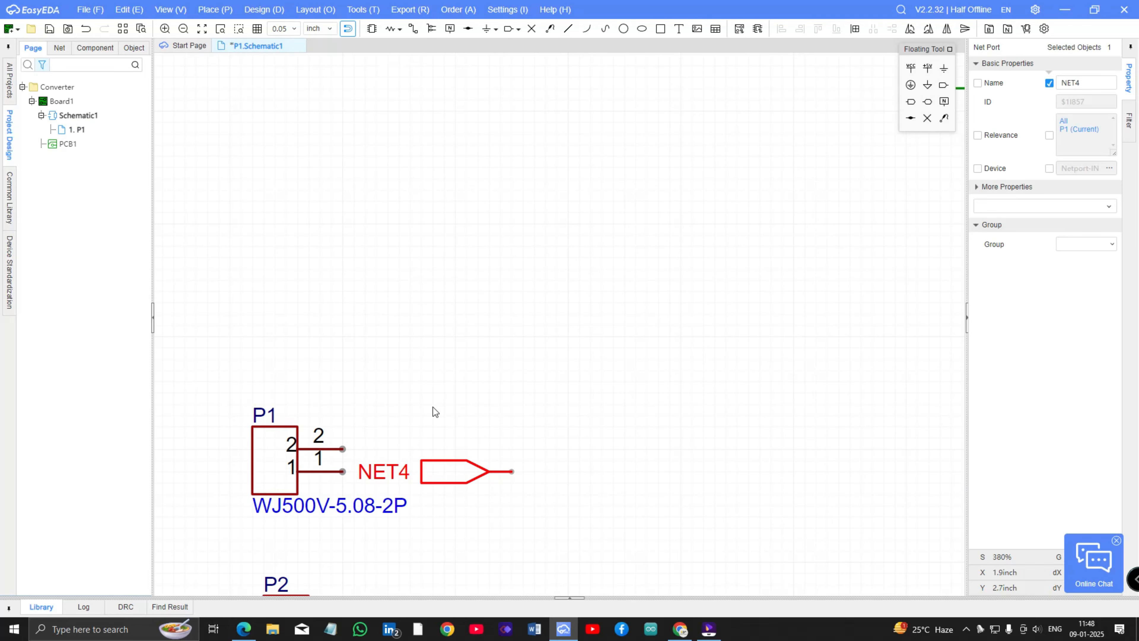
{"action": "double_click", "coordinate": [384, 472]}
{"action": "type", "text": "V"}
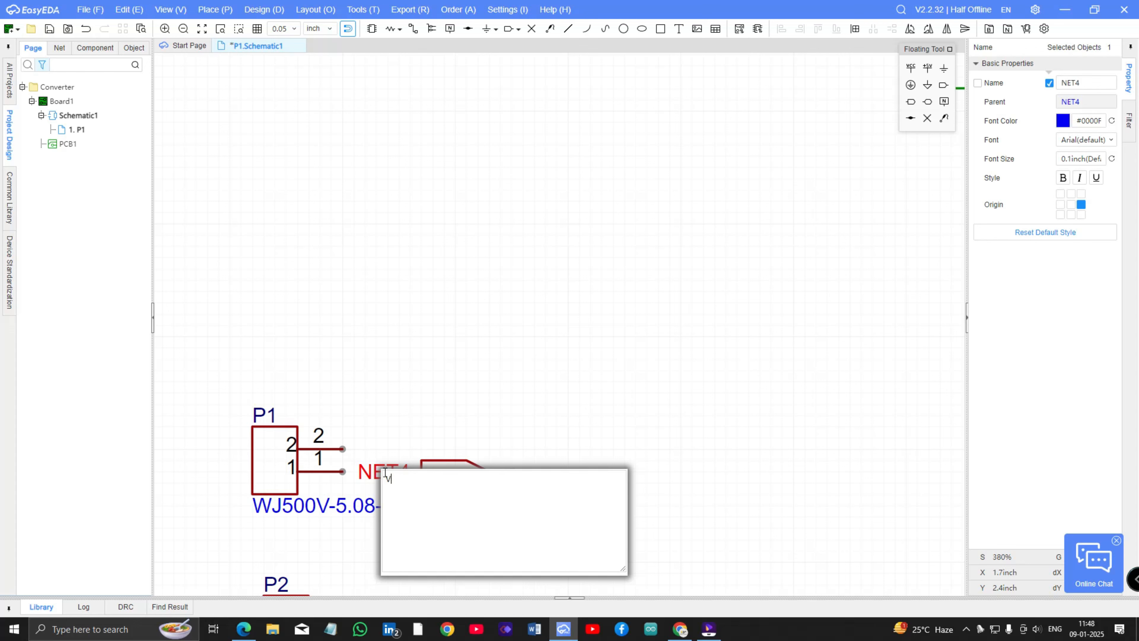
{"action": "type", "text": "IN"}
{"action": "key", "text": "Return"}
Turn the new VIN port by 180 degrees to face P1 and wire it to P1's pin 1
{"action": "left_click", "coordinate": [443, 476]}
{"action": "key", "text": "space"}
{"action": "key", "text": "space"}
{"action": "left_click_drag", "start_coordinate": [525, 471], "coordinate": [435, 471]}
{"action": "left_click", "coordinate": [345, 471]}
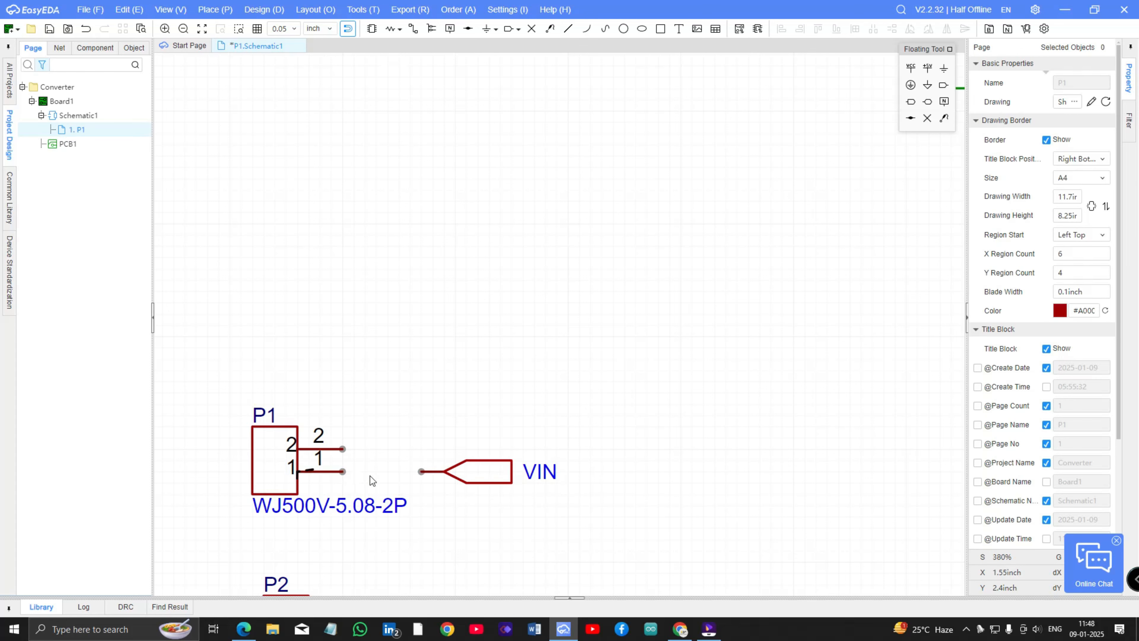
{"action": "left_click", "coordinate": [421, 470]}
{"action": "right_click", "coordinate": [387, 362]}
Duplicate the VOUT net port from the output rail and place the copy beside pin 1 of terminal P2
{"action": "scroll", "coordinate": [406, 355], "scroll_direction": "down", "scroll_amount": 5}
{"action": "scroll", "coordinate": [510, 210], "scroll_direction": "up", "scroll_amount": 2}
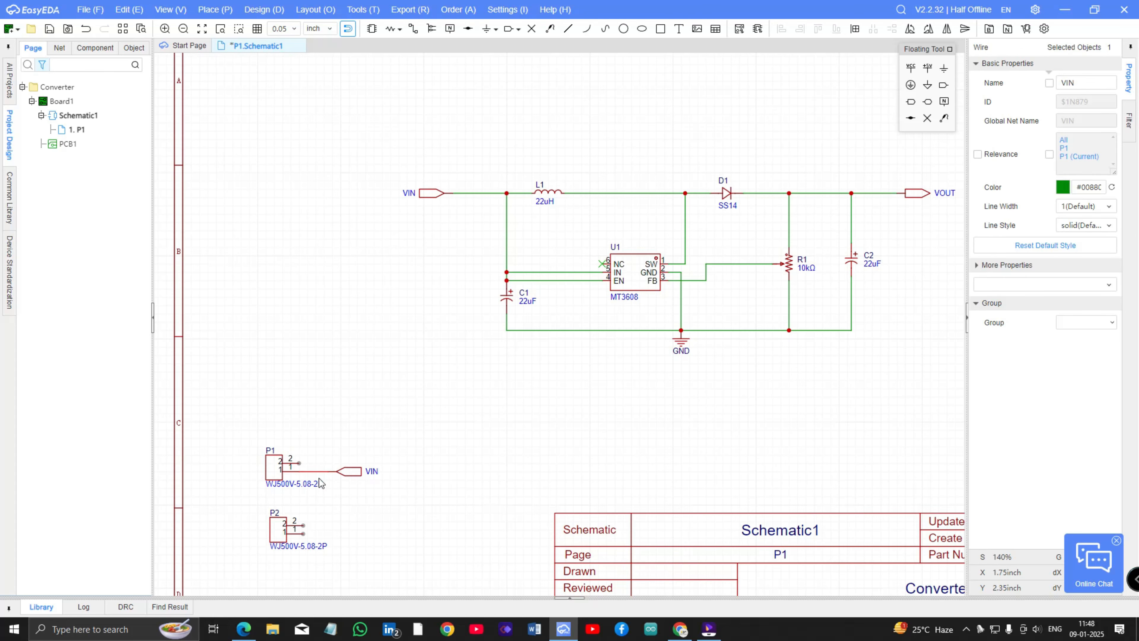
{"action": "left_click", "coordinate": [290, 375]}
{"action": "left_click", "coordinate": [907, 107]}
{"action": "right_click", "coordinate": [594, 332]}
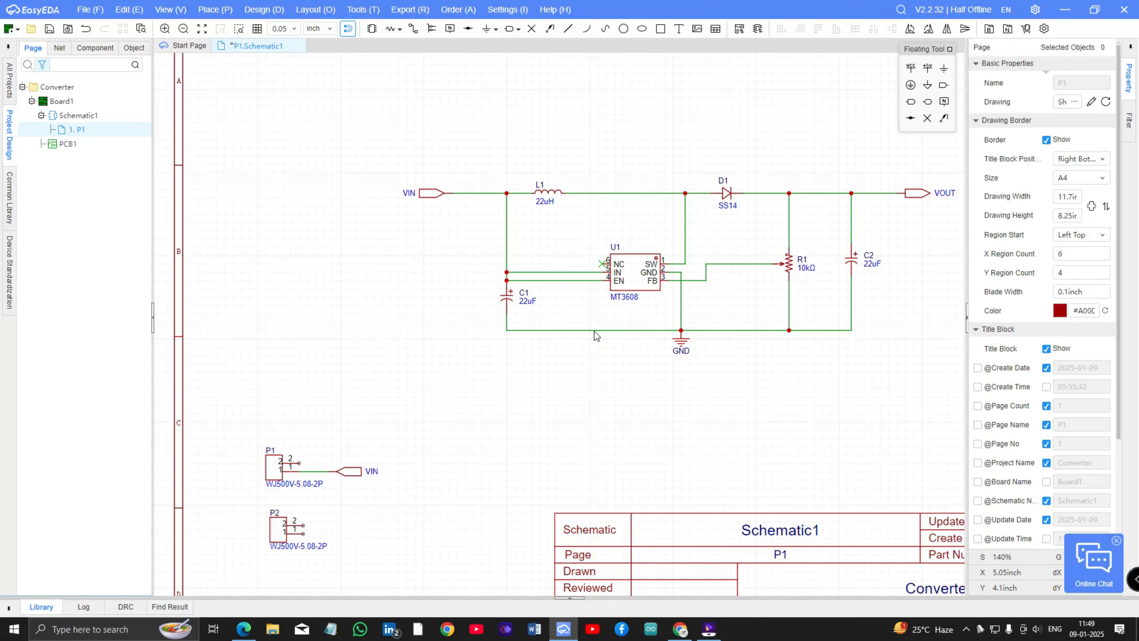
{"action": "right_click", "coordinate": [919, 192]}
{"action": "left_click", "coordinate": [950, 265]}
{"action": "right_click", "coordinate": [402, 543]}
{"action": "left_click", "coordinate": [434, 416]}
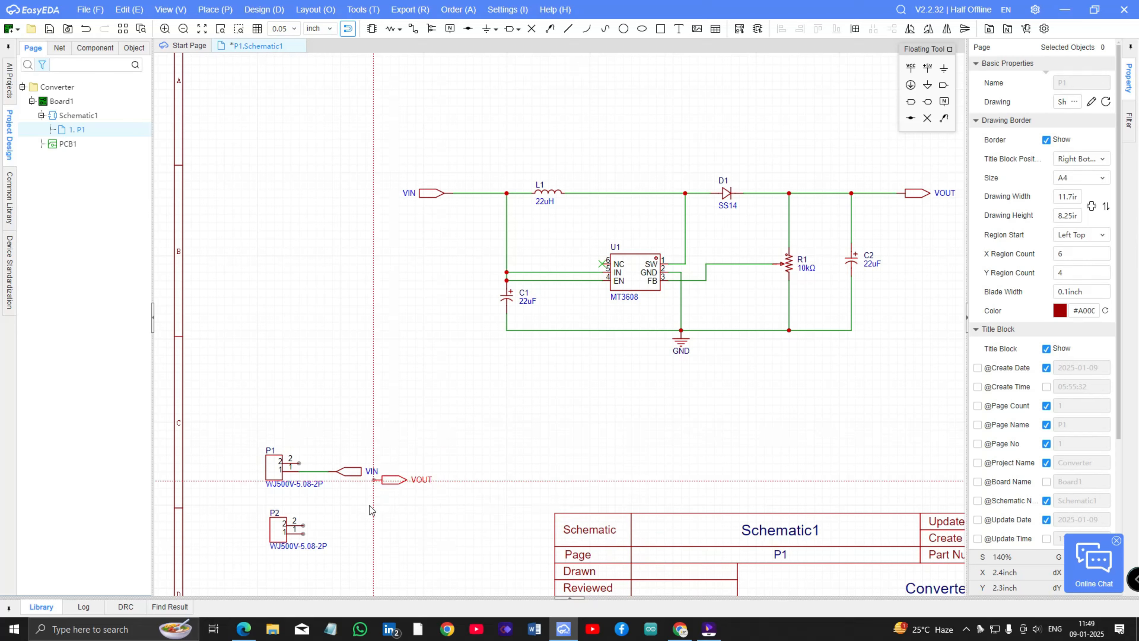
{"action": "left_click", "coordinate": [332, 533]}
Wire pin 1 of terminal P2 to the new VOUT port
{"action": "scroll", "coordinate": [330, 522], "scroll_direction": "up", "scroll_amount": 4}
{"action": "left_click", "coordinate": [258, 551]}
{"action": "left_click", "coordinate": [325, 552]}
{"action": "scroll", "coordinate": [615, 445], "scroll_direction": "down", "scroll_amount": 3}
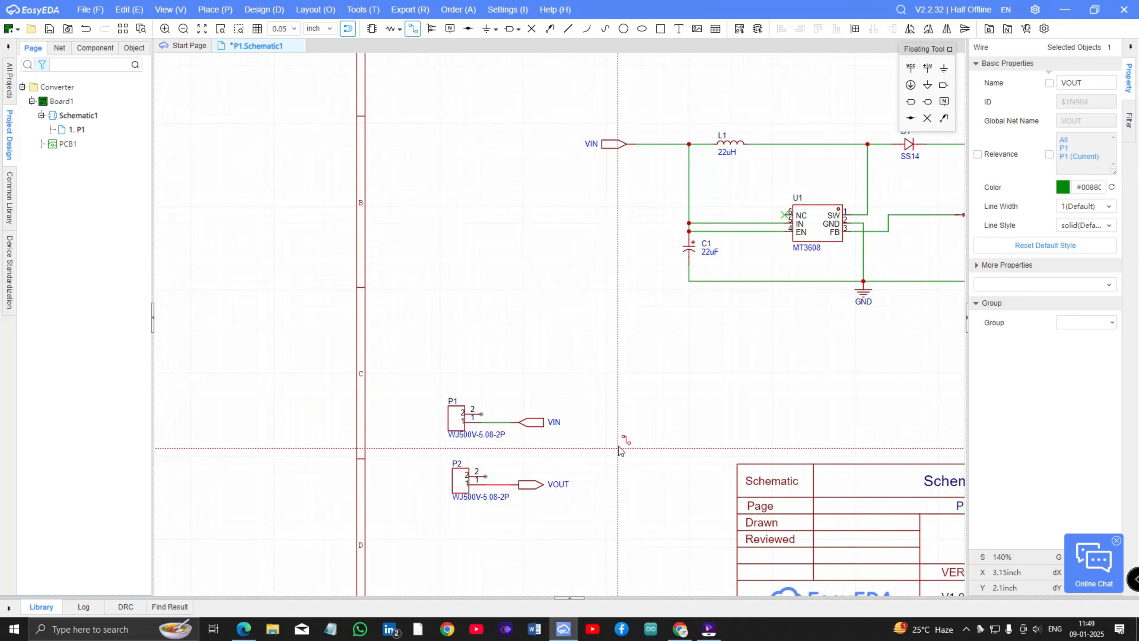
{"action": "scroll", "coordinate": [872, 294], "scroll_direction": "down", "scroll_amount": 1}
{"action": "right_click", "coordinate": [823, 299]}
{"action": "scroll", "coordinate": [907, 271], "scroll_direction": "up", "scroll_amount": 1}
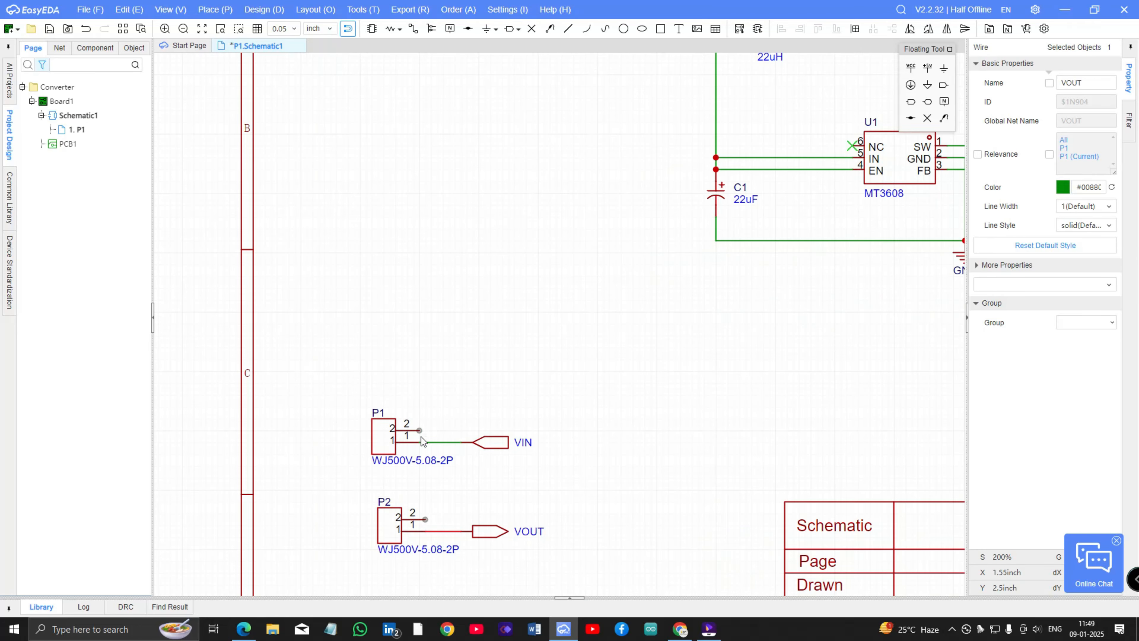
Place a GND ground flag below terminals P1 and P2
{"action": "left_click", "coordinate": [941, 70]}
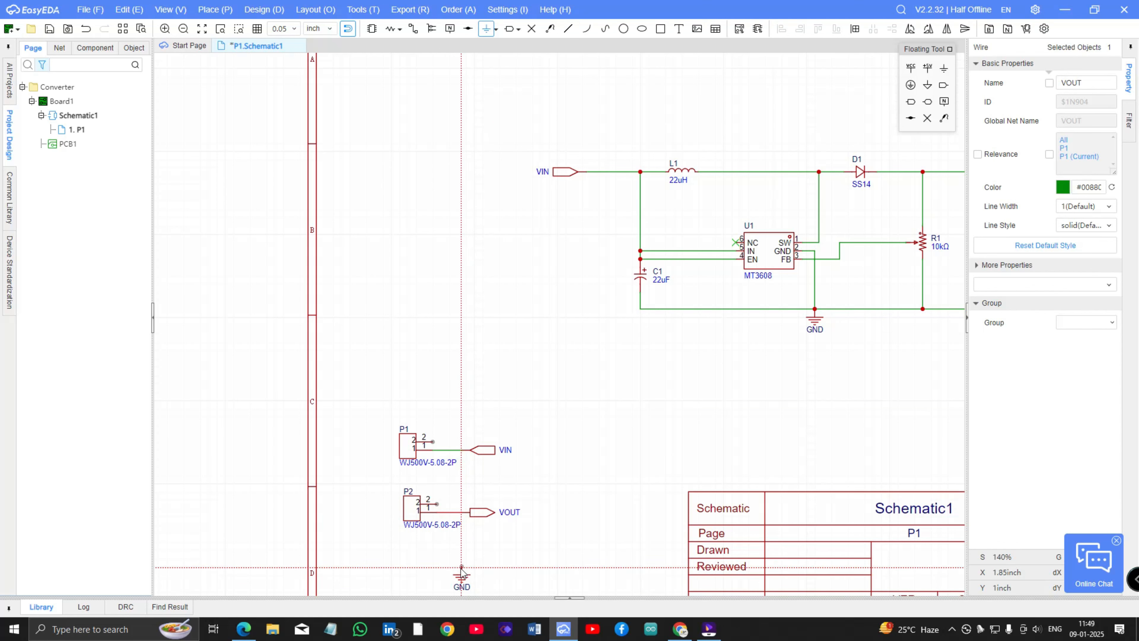
{"action": "left_click", "coordinate": [462, 567]}
{"action": "key", "text": "Escape"}
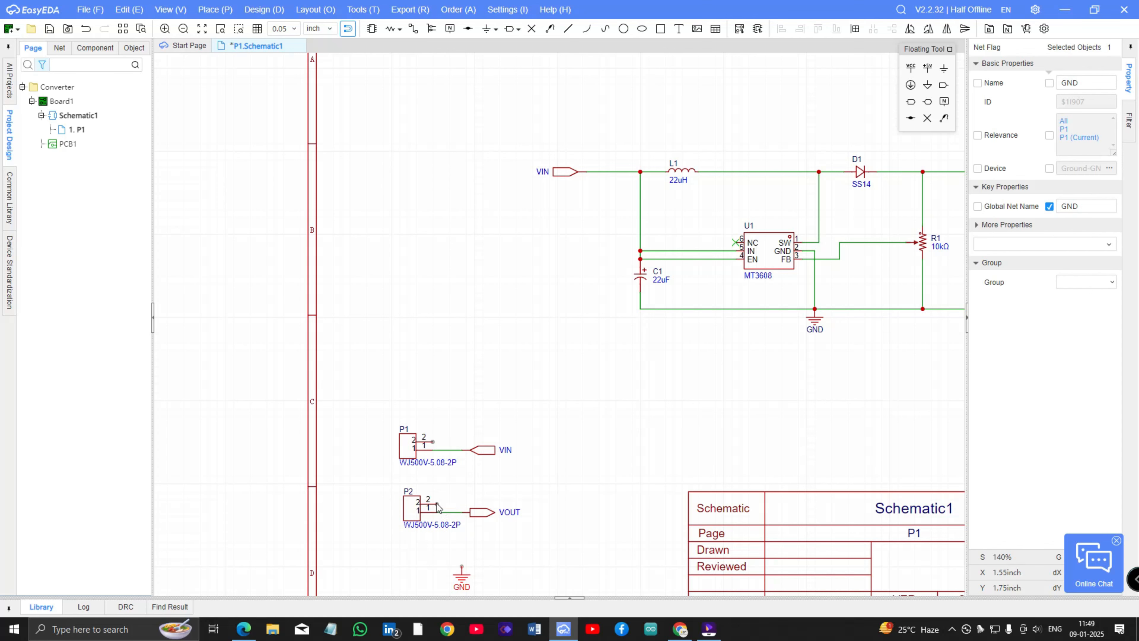
Wire pin 2 of P2 to the ground flag and try to route P1's pin 2 past the VIN wire
{"action": "left_click", "coordinate": [459, 454]}
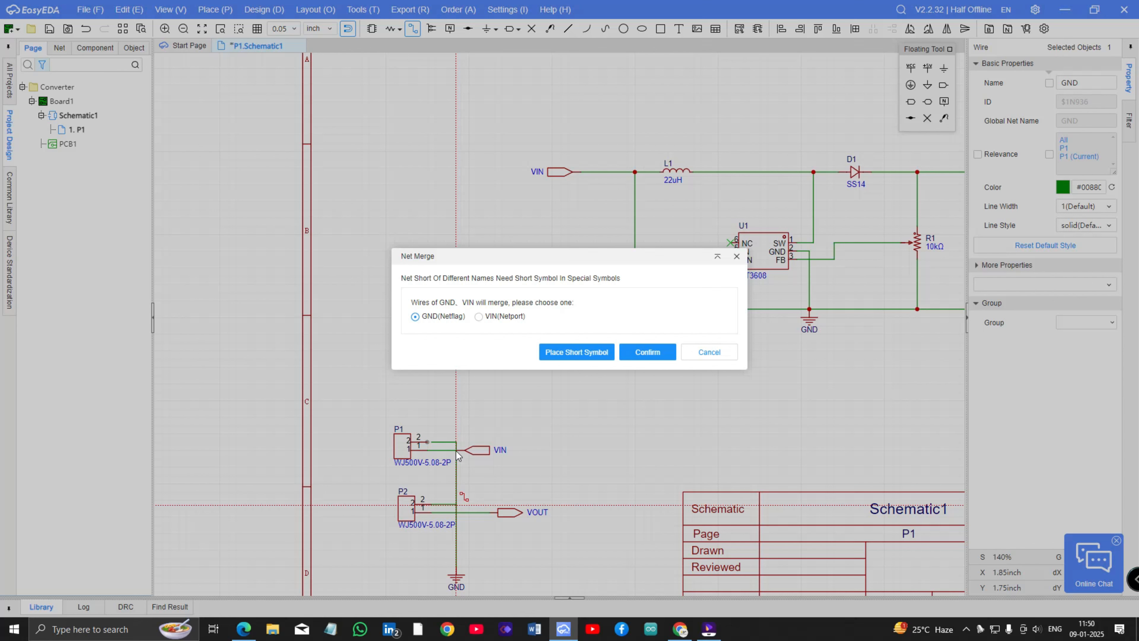
{"action": "left_click", "coordinate": [709, 352]}
{"action": "scroll", "coordinate": [513, 450], "scroll_direction": "up", "scroll_amount": 6}
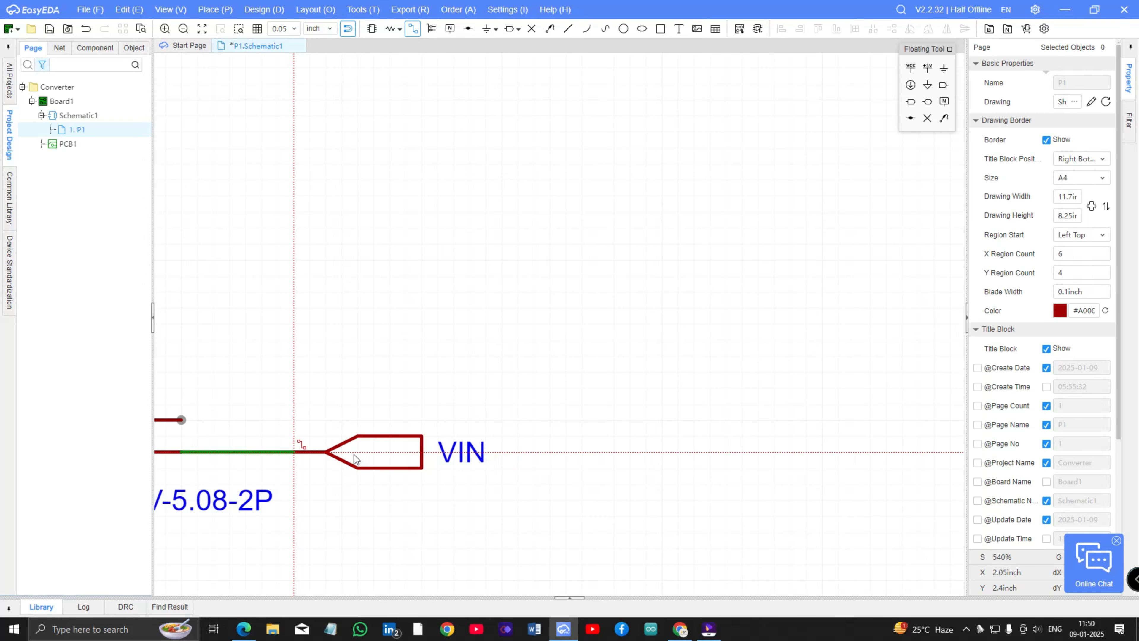
{"action": "left_click", "coordinate": [355, 454]}
{"action": "scroll", "coordinate": [354, 454], "scroll_direction": "down", "scroll_amount": 3}
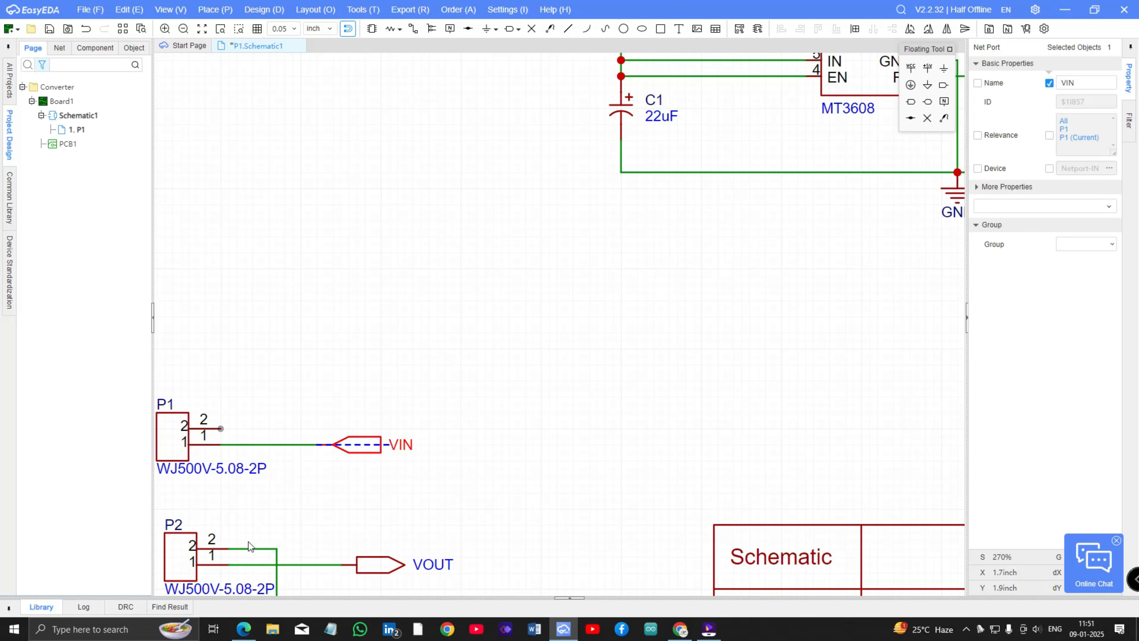
Wire pin 2 of terminal P1 down to the ground wire at P2's pin 2
{"action": "left_click", "coordinate": [220, 429]}
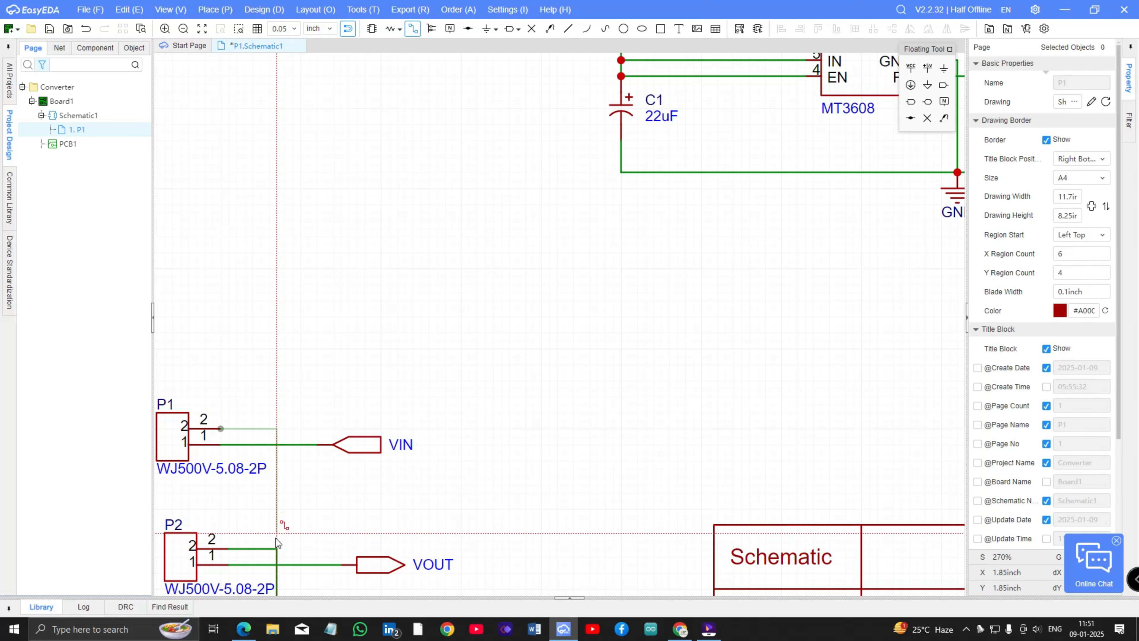
{"action": "left_click", "coordinate": [277, 548]}
{"action": "scroll", "coordinate": [318, 361], "scroll_direction": "down", "scroll_amount": 1}
{"action": "key", "text": "Escape"}
{"action": "scroll", "coordinate": [329, 366], "scroll_direction": "down", "scroll_amount": 2}
{"action": "scroll", "coordinate": [521, 156], "scroll_direction": "up", "scroll_amount": 1}
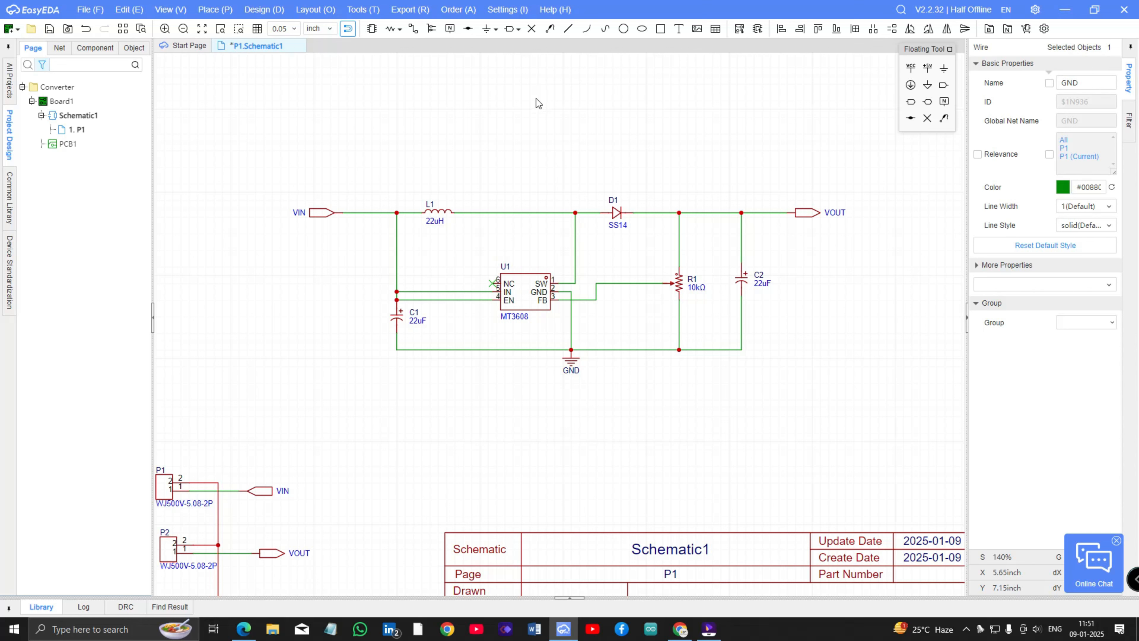
Draw a rectangle about 8.25 by 3.8 inches around the boost converter circuit
{"action": "left_click", "coordinate": [660, 29]}
{"action": "left_click", "coordinate": [231, 134]}
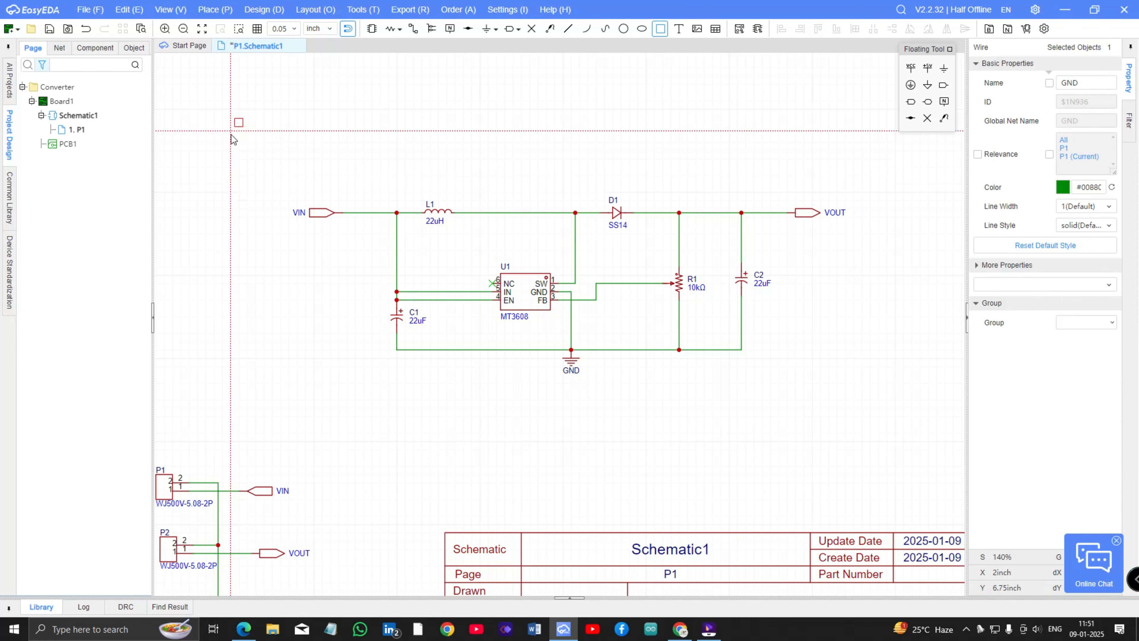
{"action": "left_click", "coordinate": [820, 434]}
Pull the lower-left corner of the converter's rectangle inward so the frame sits closer to the circuit
{"action": "scroll", "coordinate": [820, 434], "scroll_direction": "down", "scroll_amount": 3}
{"action": "scroll", "coordinate": [599, 435], "scroll_direction": "up", "scroll_amount": 2}
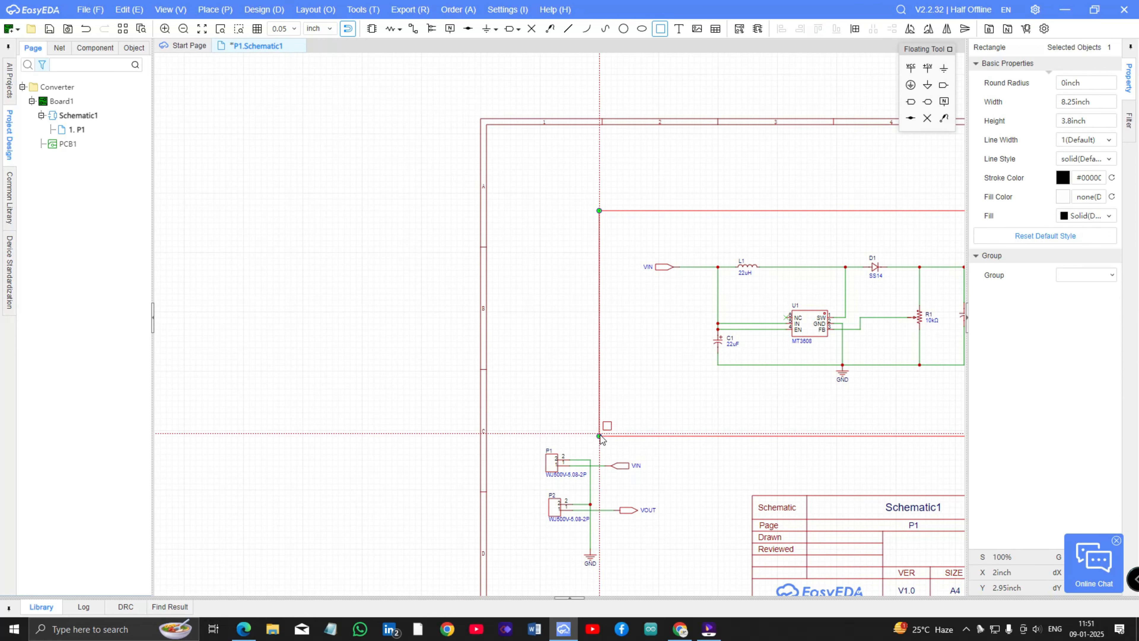
{"action": "key", "text": "Escape"}
{"action": "left_click_drag", "start_coordinate": [600, 435], "coordinate": [632, 406]}
{"action": "left_click", "coordinate": [613, 428]}
{"action": "left_click", "coordinate": [660, 29]}
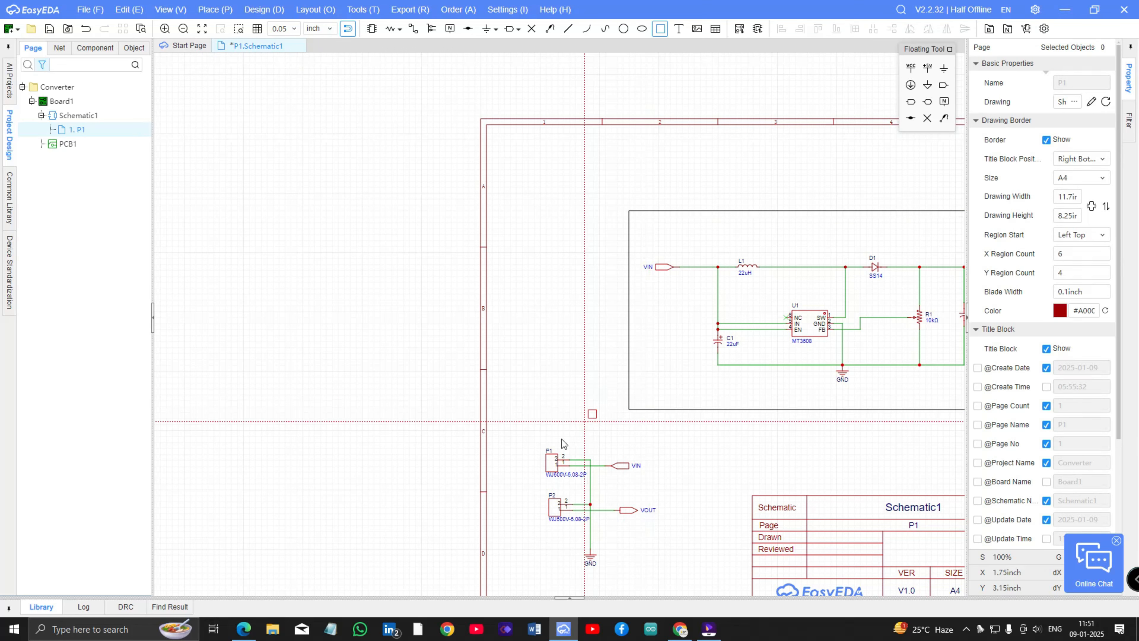
{"action": "left_click_drag", "start_coordinate": [669, 549], "coordinate": [677, 557]}
{"action": "key", "text": "Escape"}
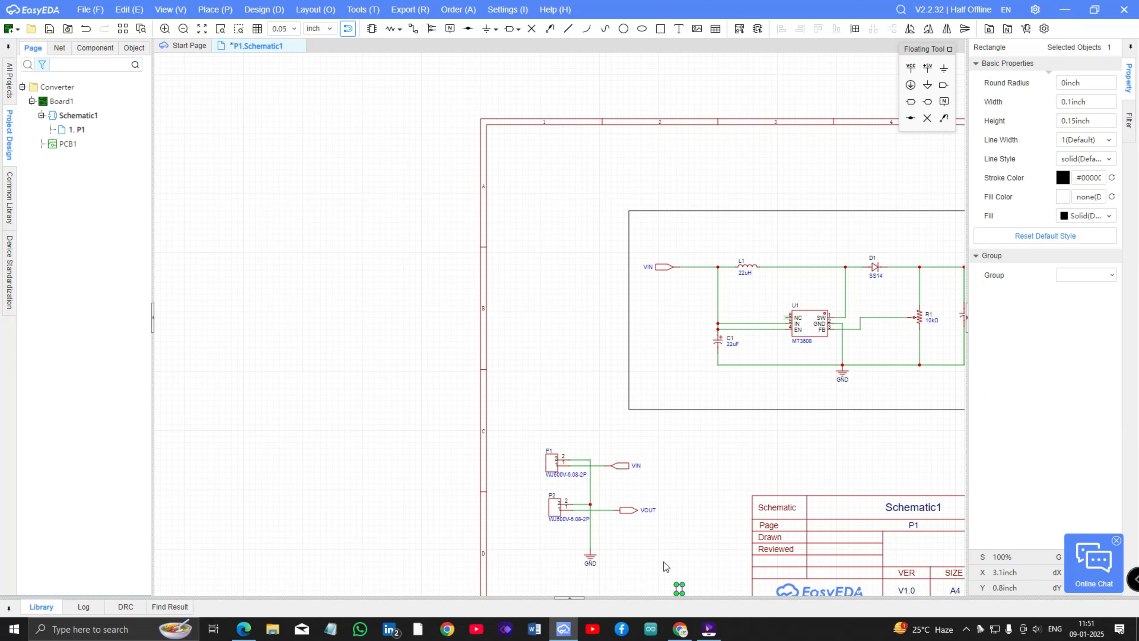
{"action": "key", "text": "ctrl+z"}
Draw a rectangle about 2.4 by 2.7 inches around terminals P1 and P2 and their ground flag
{"action": "left_click", "coordinate": [660, 28]}
{"action": "mouse_move", "coordinate": [529, 433]}
{"action": "left_mouse_down"}
{"action": "mouse_move", "coordinate": [675, 536]}
{"action": "mouse_move", "coordinate": [673, 595]}
{"action": "left_mouse_up"}
{"action": "scroll", "coordinate": [898, 453], "scroll_direction": "down", "scroll_amount": 6}
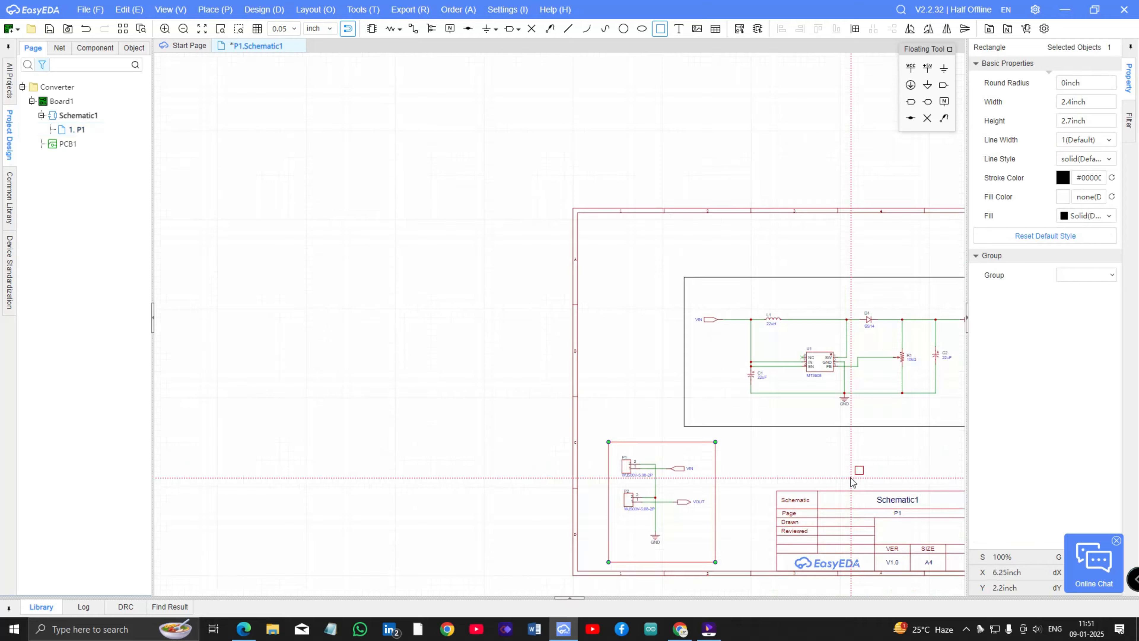
Place the text label Connection inside the lower-right corner of the converter circuit's frame
{"action": "scroll", "coordinate": [958, 420], "scroll_direction": "up", "scroll_amount": 5}
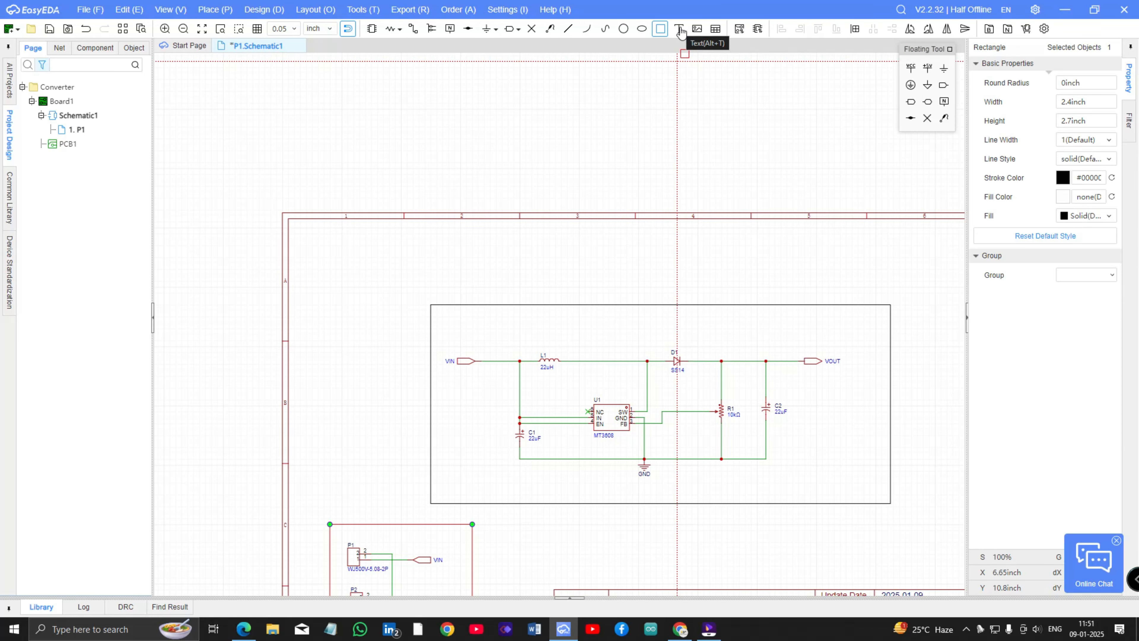
{"action": "left_click", "coordinate": [678, 29]}
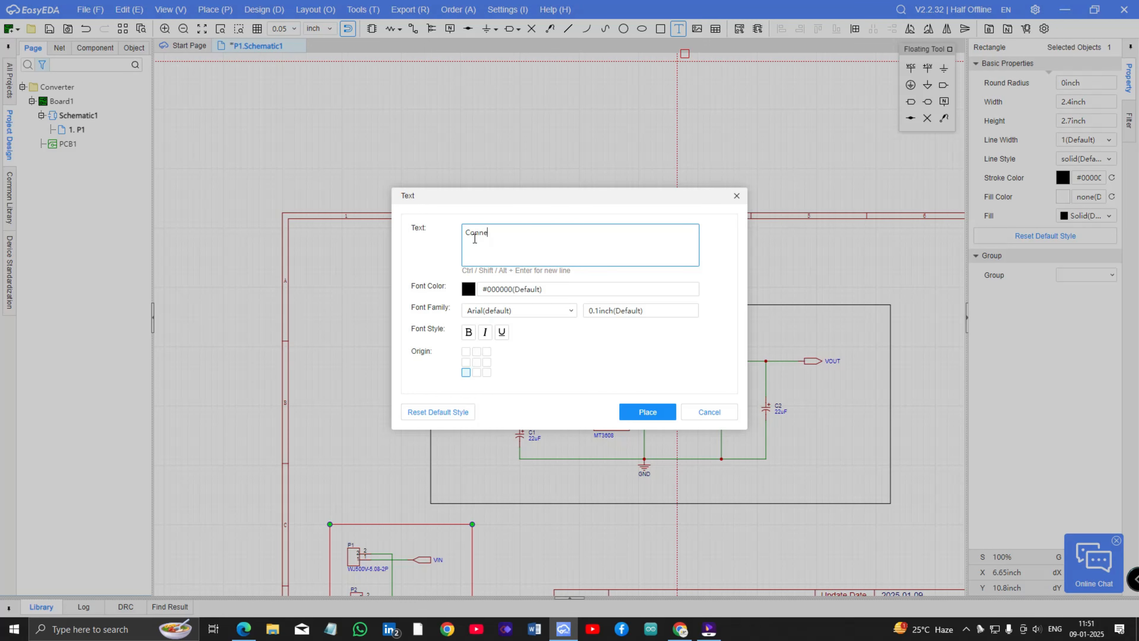
{"action": "left_click", "coordinate": [647, 411]}
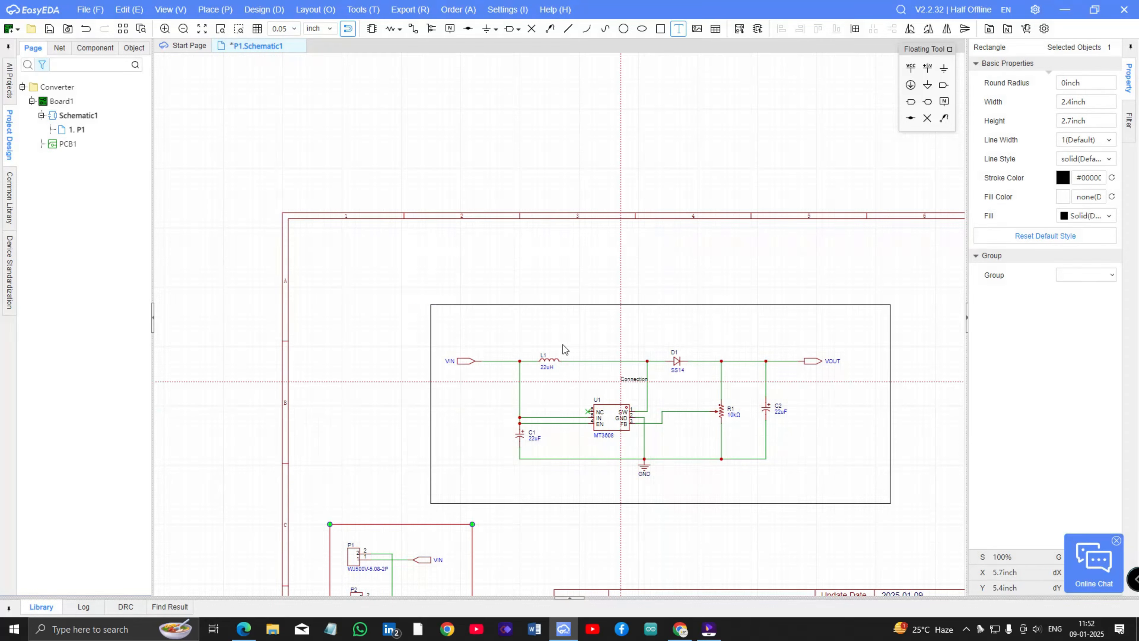
{"action": "left_click", "coordinate": [828, 493]}
{"action": "scroll", "coordinate": [877, 527], "scroll_direction": "down", "scroll_amount": 6}
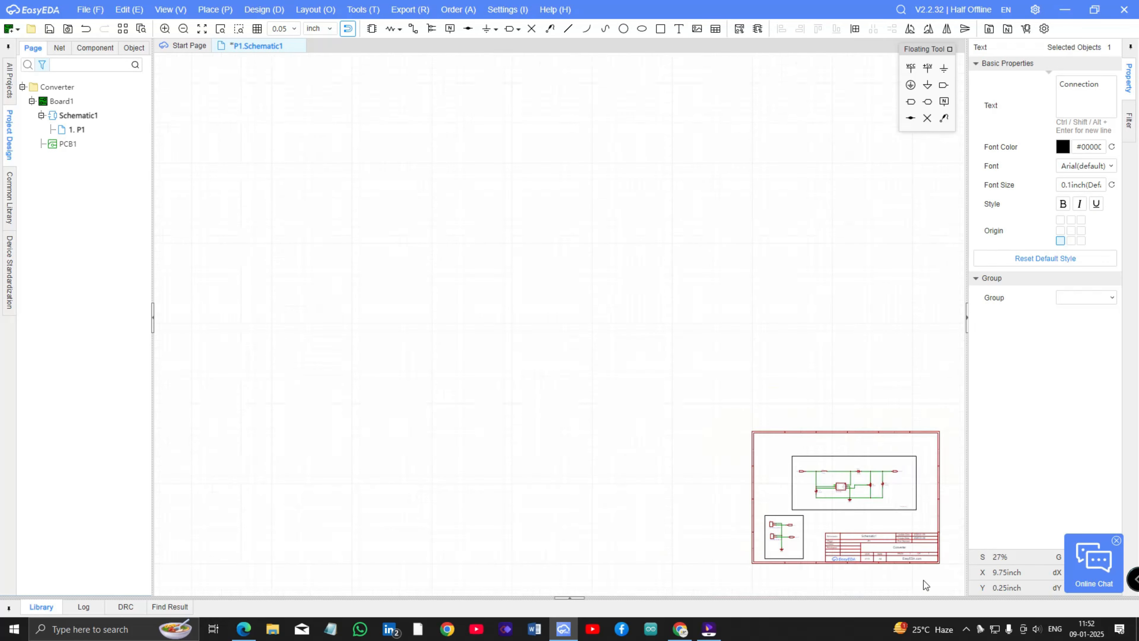
{"action": "scroll", "coordinate": [939, 558], "scroll_direction": "up", "scroll_amount": 6}
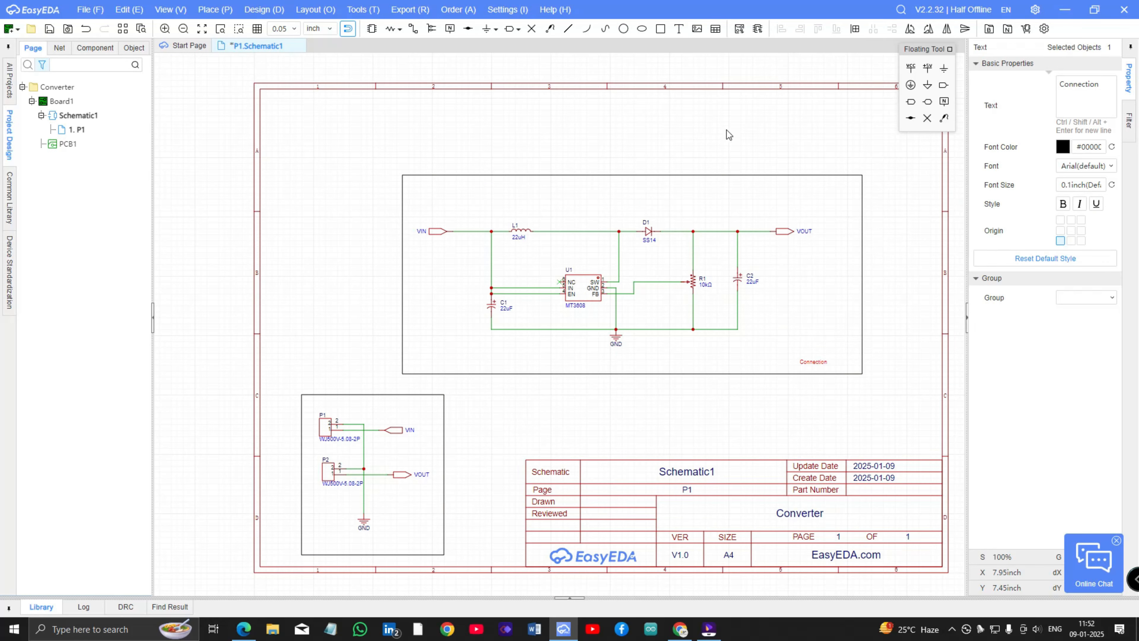
Convert the schematic to PCB1 and apply all the listed component additions
{"action": "left_click", "coordinate": [260, 10]}
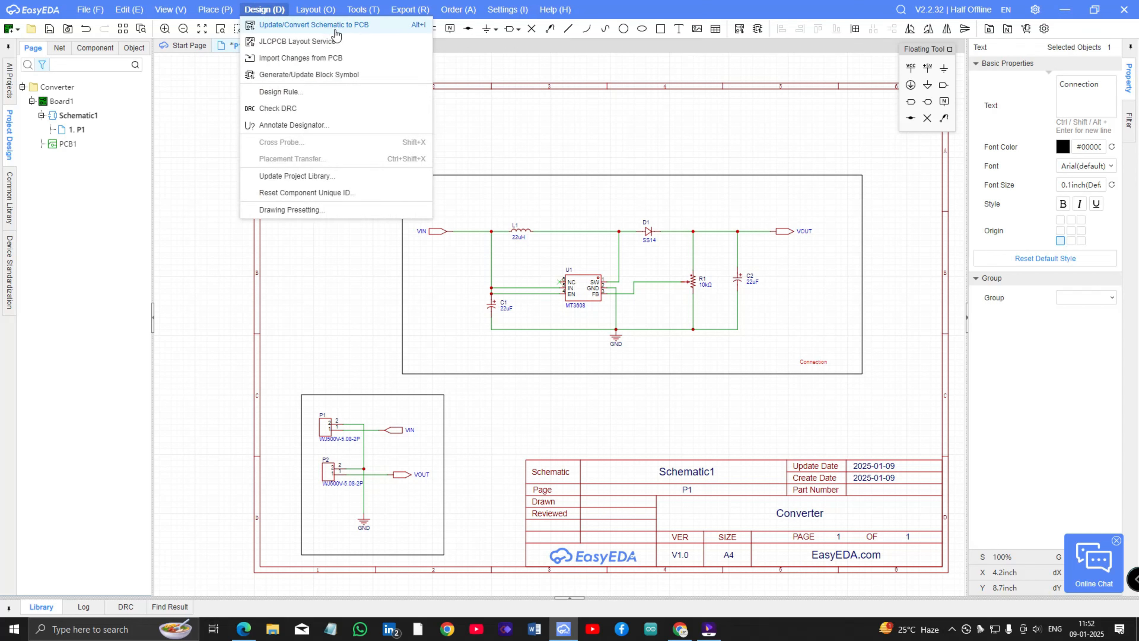
{"action": "left_click", "coordinate": [366, 28]}
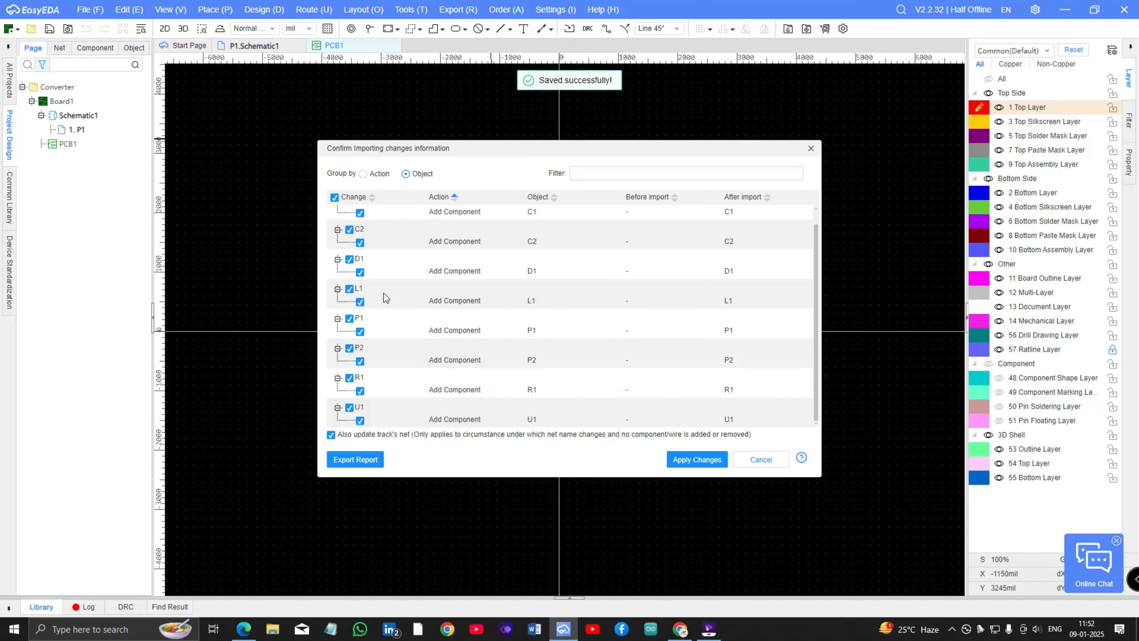
{"action": "scroll", "coordinate": [384, 296], "scroll_direction": "up", "scroll_amount": 1}
{"action": "scroll", "coordinate": [386, 237], "scroll_direction": "down", "scroll_amount": 1}
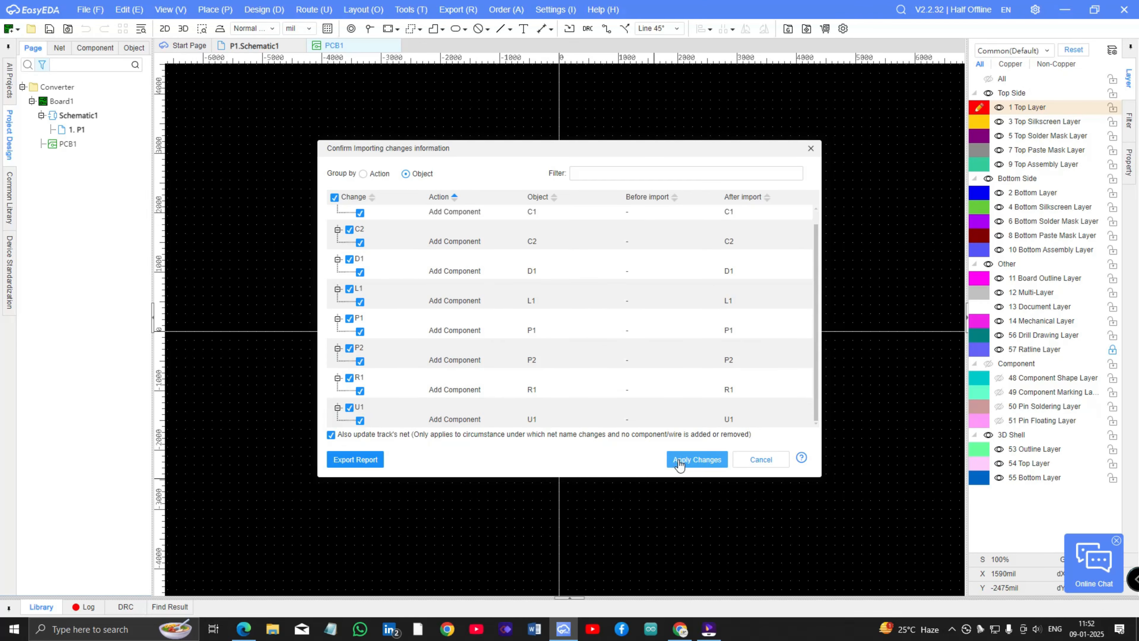
{"action": "scroll", "coordinate": [369, 318], "scroll_direction": "up", "scroll_amount": 1}
{"action": "left_click", "coordinate": [707, 460]}
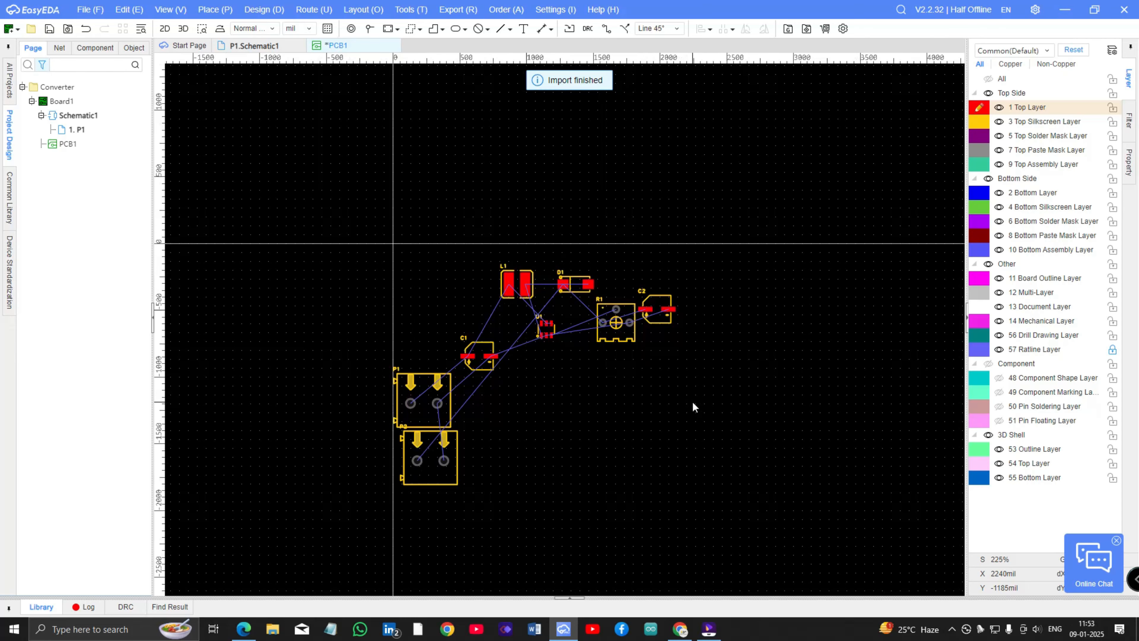
Draw a rectangular board outline about 3050 mil wide above the imported component footprints
{"action": "scroll", "coordinate": [712, 313], "scroll_direction": "up", "scroll_amount": 3}
{"action": "scroll", "coordinate": [441, 284], "scroll_direction": "down", "scroll_amount": 3}
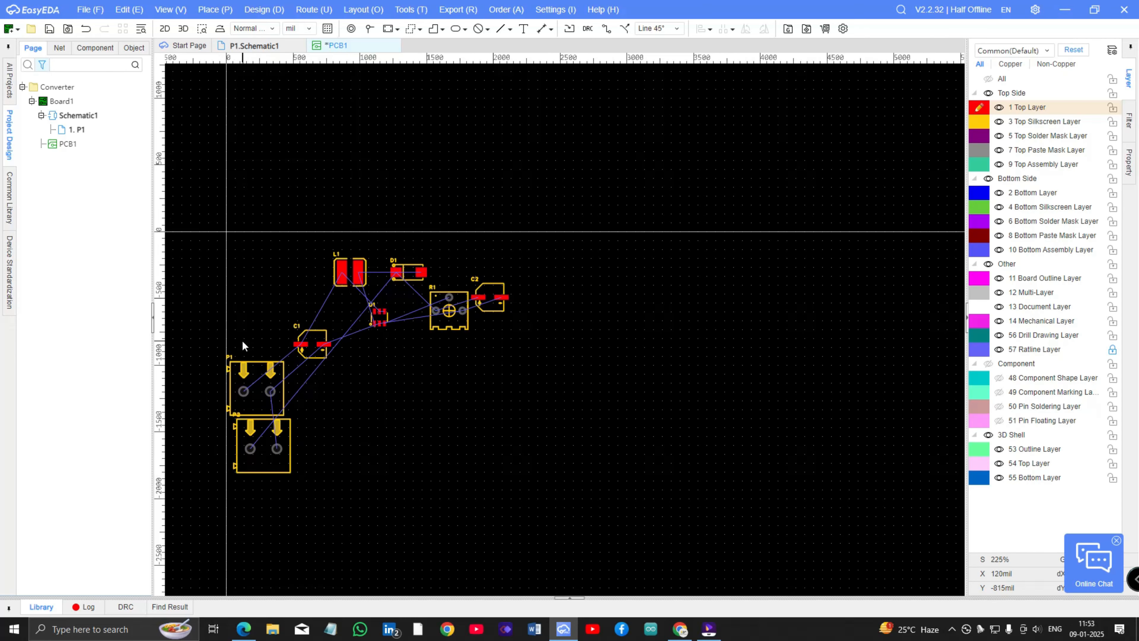
{"action": "scroll", "coordinate": [476, 225], "scroll_direction": "up", "scroll_amount": 2}
{"action": "scroll", "coordinate": [471, 222], "scroll_direction": "down", "scroll_amount": 6}
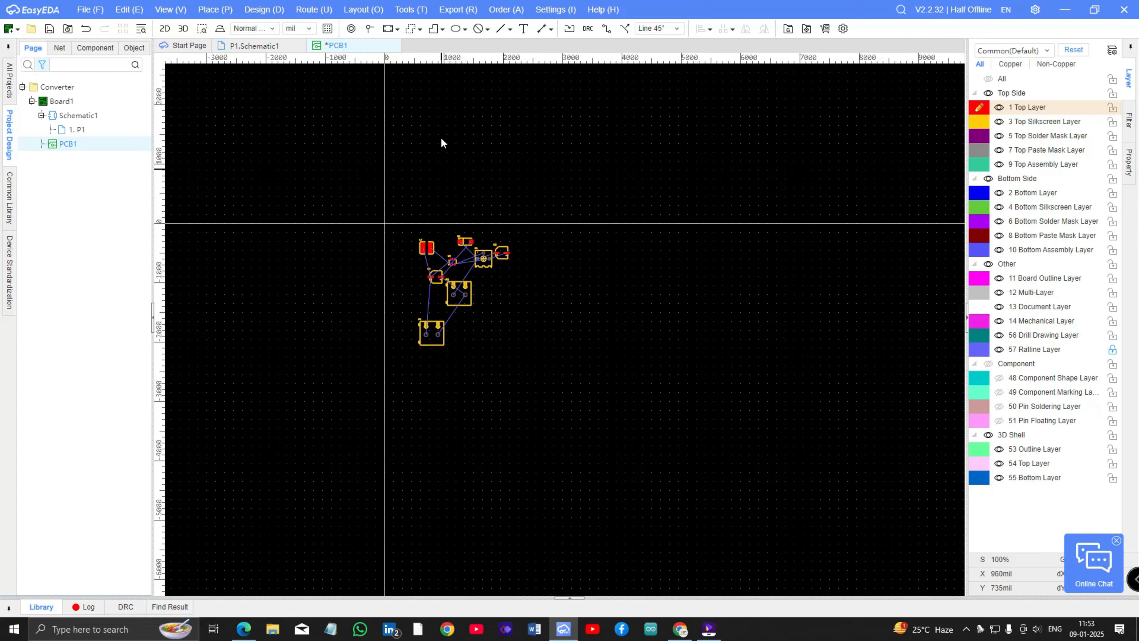
{"action": "scroll", "coordinate": [444, 116], "scroll_direction": "up", "scroll_amount": 2}
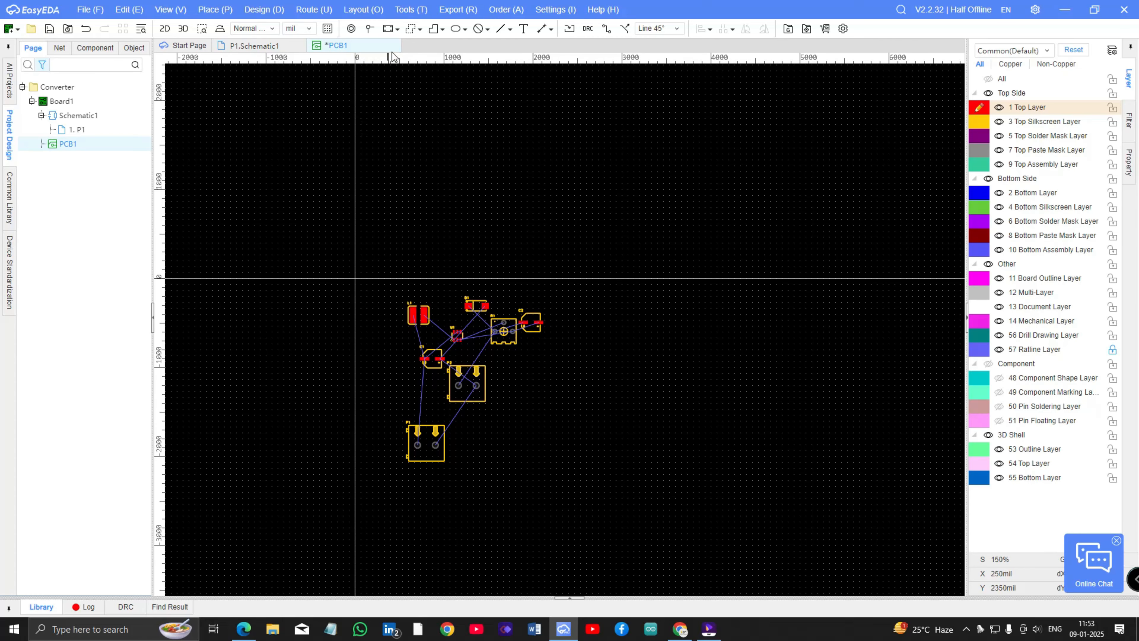
{"action": "left_click", "coordinate": [388, 29]}
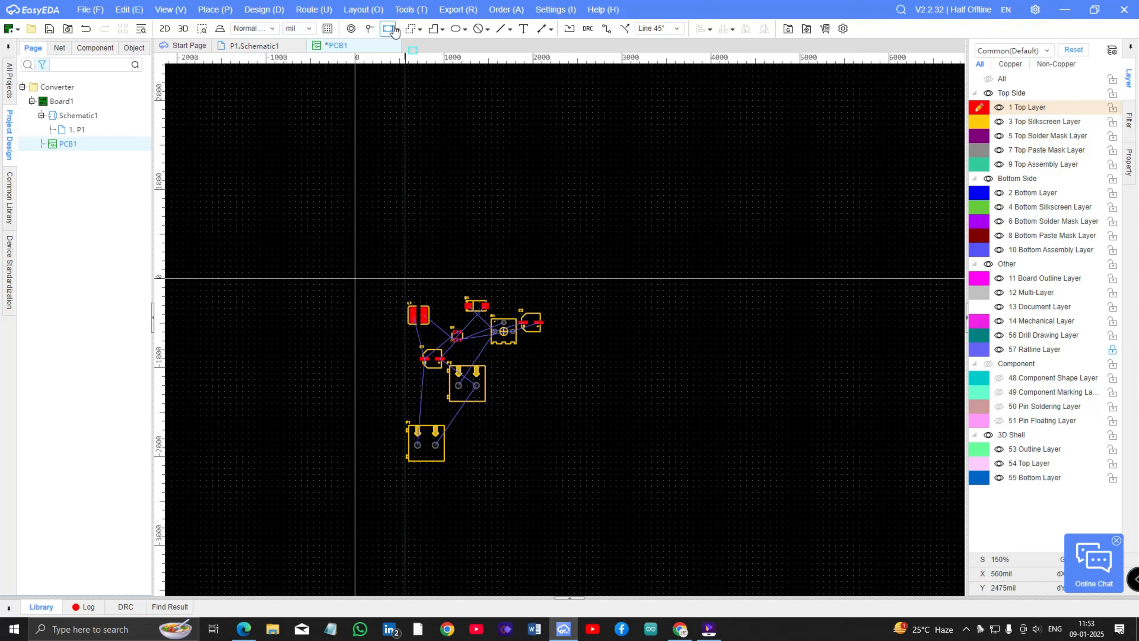
{"action": "left_click", "coordinate": [398, 32]}
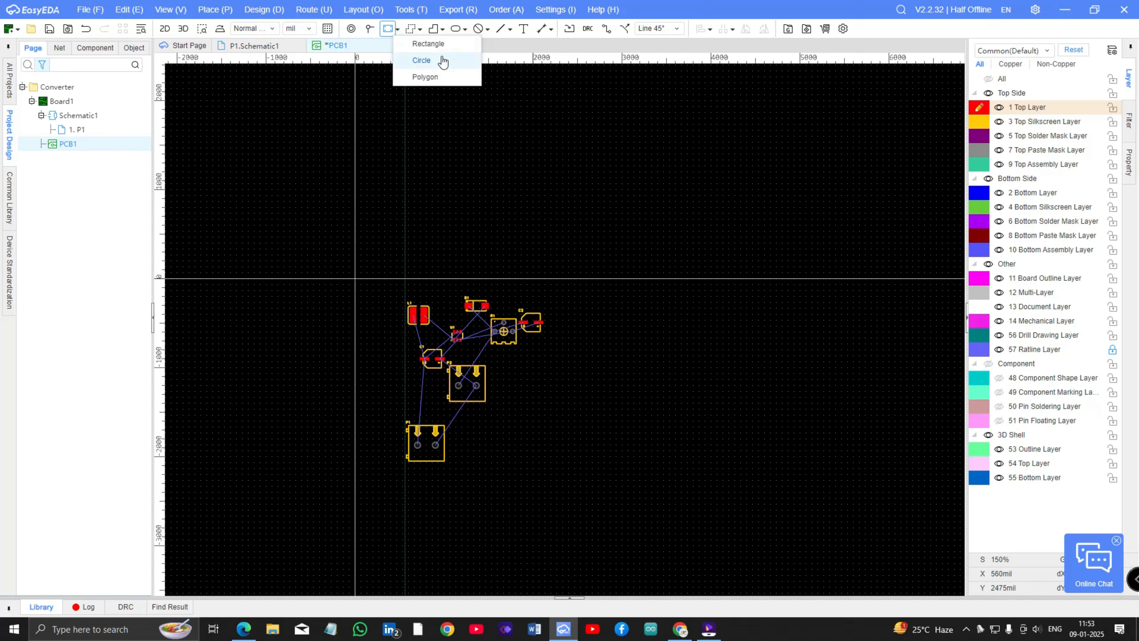
{"action": "left_click", "coordinate": [428, 45]}
{"action": "left_click", "coordinate": [355, 102]}
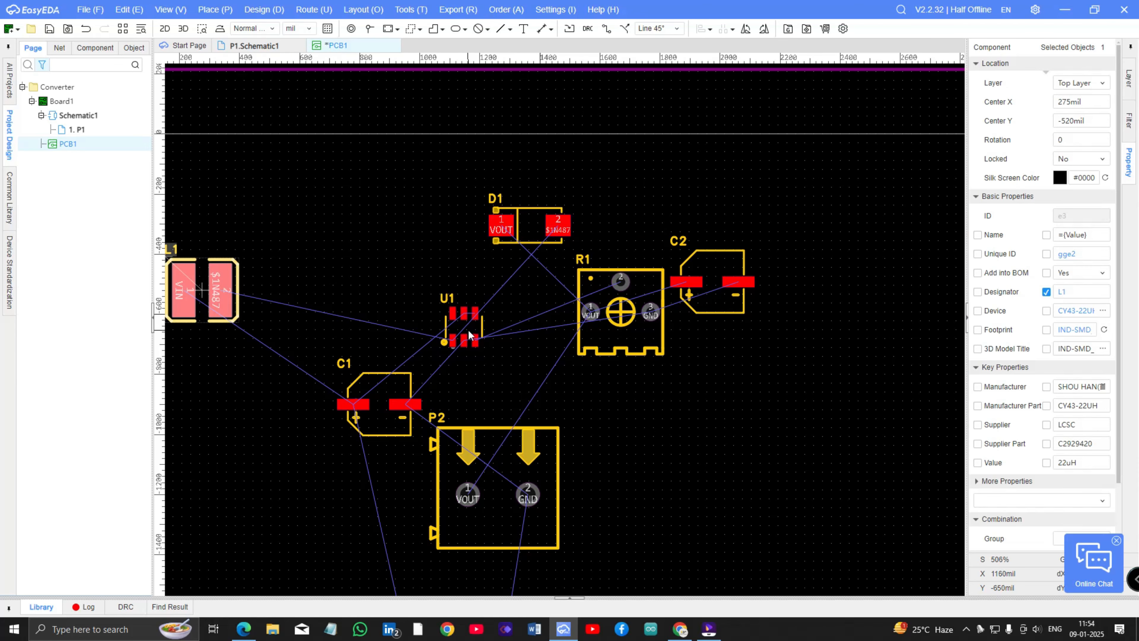
Move the MT3608 chip U1 inside the board outline near its upper edge, centred at about X 890 mil, Y 1695 mil
{"action": "scroll", "coordinate": [469, 335], "scroll_direction": "down", "scroll_amount": 2}
{"action": "left_click_drag", "start_coordinate": [469, 334], "coordinate": [510, 101]}
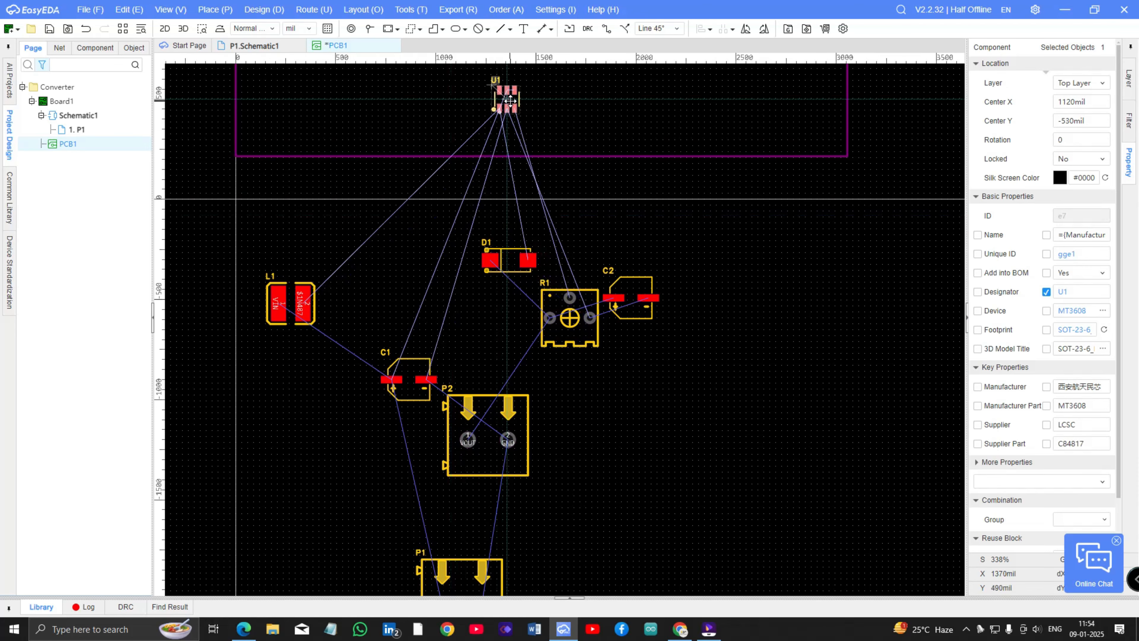
{"action": "scroll", "coordinate": [510, 100], "scroll_direction": "down", "scroll_amount": 7}
{"action": "left_click_drag", "start_coordinate": [492, 101], "coordinate": [459, 96]}
{"action": "left_click", "coordinate": [493, 112]}
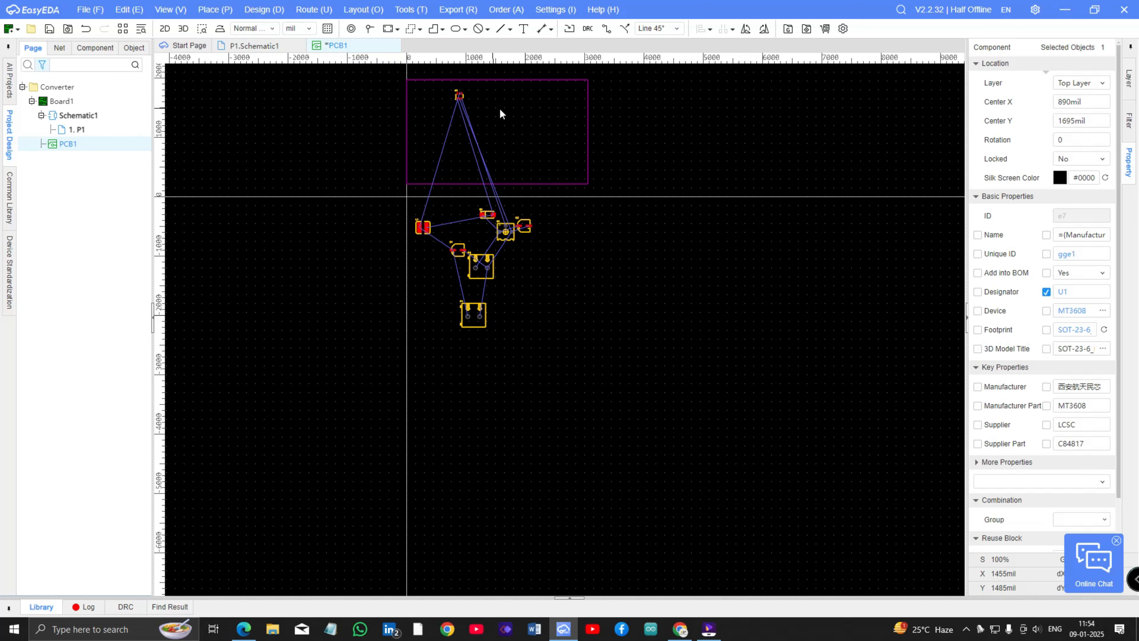
Open the 3D view of the board to examine U1's placement
{"action": "left_click", "coordinate": [183, 28]}
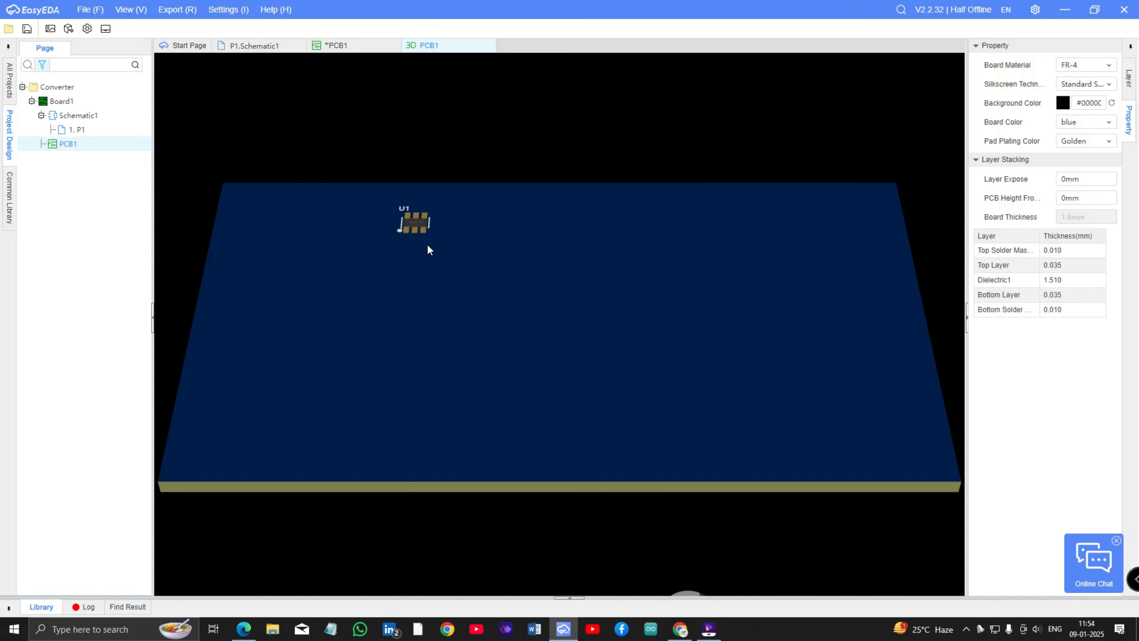
Examine the components still lying outside the board in the 3D view
{"action": "scroll", "coordinate": [432, 296], "scroll_direction": "down", "scroll_amount": 5}
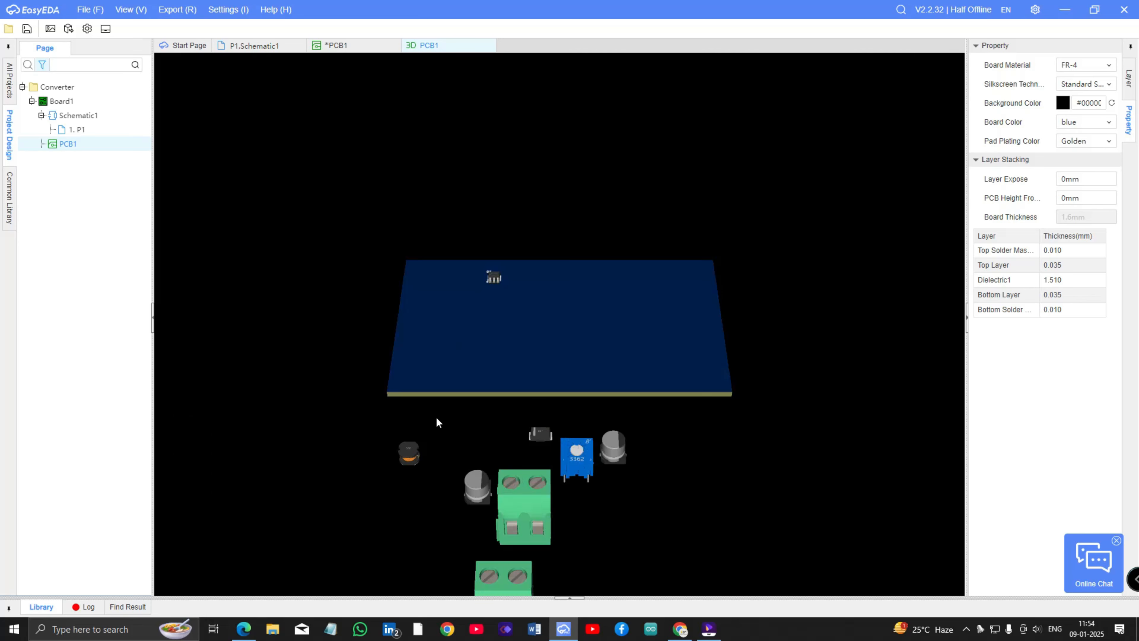
{"action": "scroll", "coordinate": [572, 490], "scroll_direction": "up", "scroll_amount": 2}
{"action": "left_click_drag", "start_coordinate": [539, 496], "coordinate": [466, 483]}
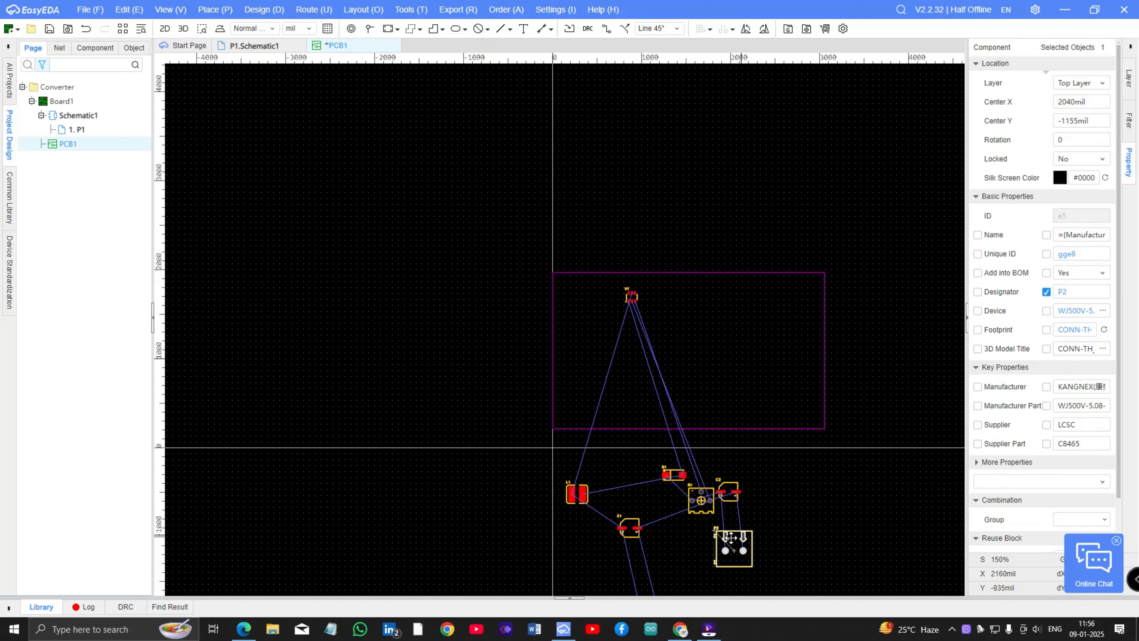
Move connector P2 to about X 2400 mil, Y -835 mil and try Auto Layout
{"action": "left_click_drag", "start_coordinate": [741, 551], "coordinate": [777, 522]}
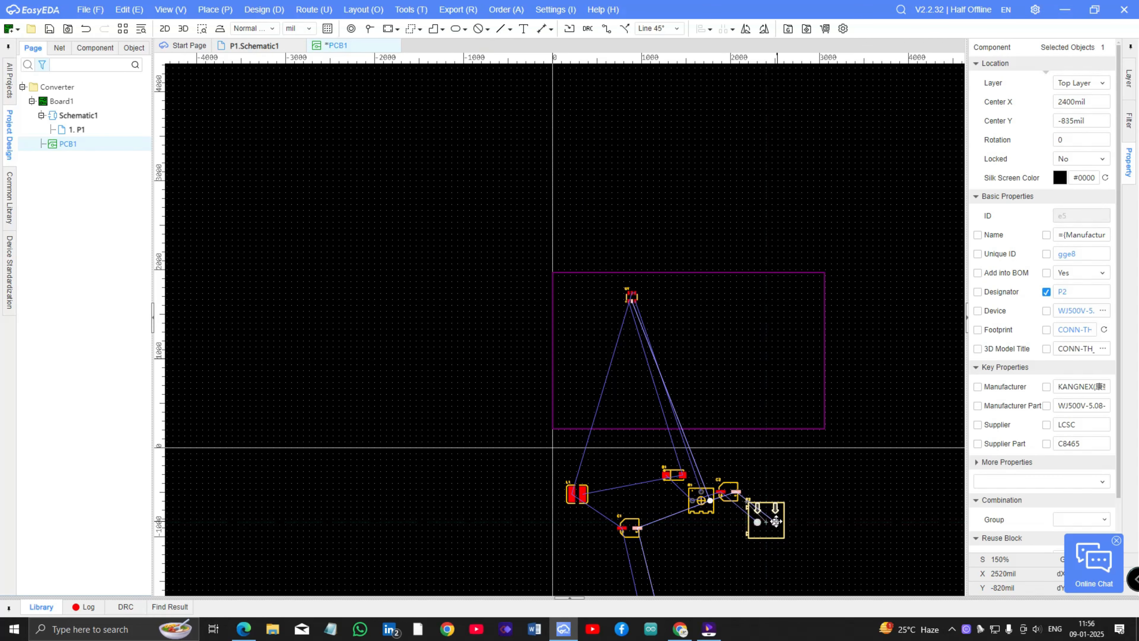
{"action": "left_click", "coordinate": [364, 10]}
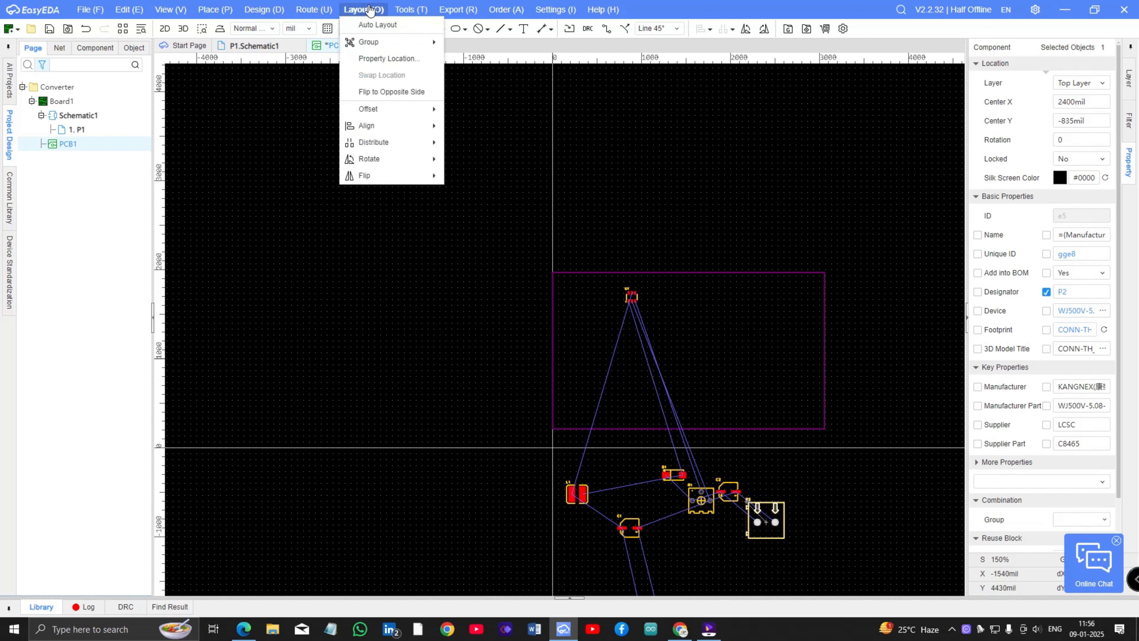
{"action": "left_click", "coordinate": [364, 26]}
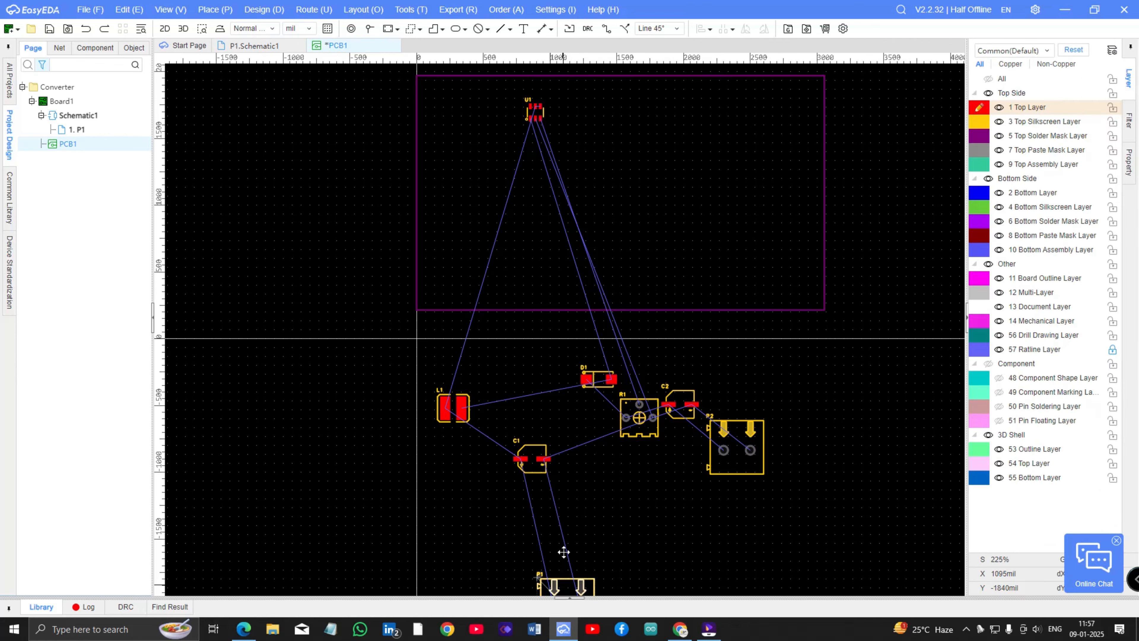
Move P1, P2, R1, D1, L1 and C1 inside the board outline, with P1 in its upper-left corner
{"action": "left_click_drag", "start_coordinate": [563, 554], "coordinate": [466, 114]}
{"action": "left_click_drag", "start_coordinate": [737, 447], "coordinate": [795, 239]}
{"action": "left_click_drag", "start_coordinate": [639, 417], "coordinate": [661, 237]}
{"action": "left_click_drag", "start_coordinate": [599, 379], "coordinate": [529, 249]}
{"action": "left_click_drag", "start_coordinate": [453, 408], "coordinate": [468, 229]}
{"action": "left_click_drag", "start_coordinate": [535, 462], "coordinate": [551, 182]}
{"action": "left_click_drag", "start_coordinate": [460, 230], "coordinate": [688, 119]}
{"action": "right_click_drag", "start_coordinate": [688, 119], "coordinate": [738, 201]}
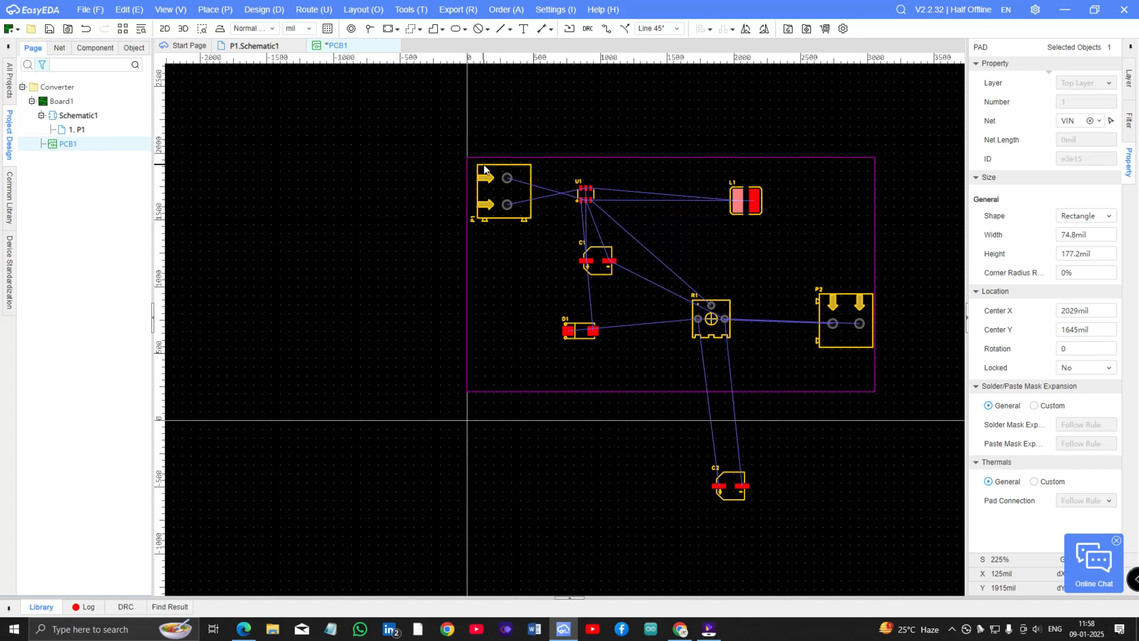
Bring C2 inside the outline and place P2 directly below P1, rotated to match it
{"action": "left_click_drag", "start_coordinate": [730, 486], "coordinate": [769, 354]}
{"action": "mouse_move", "coordinate": [495, 191]}
{"action": "left_mouse_down"}
{"action": "mouse_move", "coordinate": [498, 266]}
{"action": "mouse_move", "coordinate": [495, 191]}
{"action": "left_mouse_up"}
{"action": "left_click_drag", "start_coordinate": [845, 321], "coordinate": [510, 264]}
{"action": "key", "text": "space"}
{"action": "key", "text": "Down"}
{"action": "key", "text": "Down"}
{"action": "key", "text": "Down"}
Rotate U1 by 180 degrees and shift C1, R1, L1 and U1 to free the space beside the connectors
{"action": "left_click_drag", "start_coordinate": [597, 261], "coordinate": [803, 288]}
{"action": "left_click_drag", "start_coordinate": [712, 327], "coordinate": [559, 263]}
{"action": "left_click_drag", "start_coordinate": [586, 193], "coordinate": [547, 178]}
{"action": "key", "text": "space"}
{"action": "key", "text": "space"}
{"action": "left_click_drag", "start_coordinate": [746, 201], "coordinate": [688, 193]}
{"action": "left_click_drag", "start_coordinate": [548, 177], "coordinate": [722, 276]}
{"action": "left_click_drag", "start_coordinate": [560, 258], "coordinate": [703, 260]}
Place capacitors C1 and C2 one above the other, immediately beside connectors P1 and P2
{"action": "left_click_drag", "start_coordinate": [803, 287], "coordinate": [559, 188]}
{"action": "left_click_drag", "start_coordinate": [769, 355], "coordinate": [559, 189]}
{"action": "key", "text": "Down"}
{"action": "key", "text": "Down"}
{"action": "key", "text": "Down"}
{"action": "key", "text": "Down"}
{"action": "key", "text": "Down"}
{"action": "key", "text": "Down"}
{"action": "key", "text": "Down"}
{"action": "key", "text": "Down"}
{"action": "key", "text": "Down"}
{"action": "key", "text": "Down"}
{"action": "key", "text": "Down"}
{"action": "key", "text": "Down"}
{"action": "key", "text": "Down"}
{"action": "key", "text": "Down"}
{"action": "key", "text": "Down"}
Pull D1, L1, R1 and U1 in close to the connectors and capacitors to compact the layout
{"action": "left_click_drag", "start_coordinate": [581, 331], "coordinate": [558, 265]}
{"action": "left_click_drag", "start_coordinate": [685, 183], "coordinate": [592, 175]}
{"action": "left_click_drag", "start_coordinate": [701, 257], "coordinate": [602, 233]}
{"action": "scroll", "coordinate": [603, 232], "scroll_direction": "up", "scroll_amount": 2}
{"action": "left_click_drag", "start_coordinate": [583, 129], "coordinate": [583, 124]}
{"action": "left_click_drag", "start_coordinate": [598, 228], "coordinate": [594, 218]}
{"action": "left_click_drag", "start_coordinate": [859, 317], "coordinate": [586, 298]}
Place L1 and R1 above D1 beside the connectors, and stack C1, rotated, and C2 above U1 in the outer column
{"action": "left_click_drag", "start_coordinate": [594, 228], "coordinate": [605, 450]}
{"action": "left_click_drag", "start_coordinate": [497, 225], "coordinate": [735, 364]}
{"action": "left_click_drag", "start_coordinate": [477, 127], "coordinate": [751, 215]}
{"action": "left_click_drag", "start_coordinate": [606, 449], "coordinate": [506, 235]}
{"action": "left_click", "coordinate": [659, 296]}
{"action": "left_click_drag", "start_coordinate": [579, 123], "coordinate": [499, 122]}
{"action": "left_click_drag", "start_coordinate": [768, 224], "coordinate": [597, 126]}
{"action": "key", "text": "space"}
{"action": "key", "text": "space"}
{"action": "left_click_drag", "start_coordinate": [727, 366], "coordinate": [593, 220]}
{"action": "scroll", "coordinate": [558, 227], "scroll_direction": "down", "scroll_amount": 2}
{"action": "left_click", "coordinate": [429, 214]}
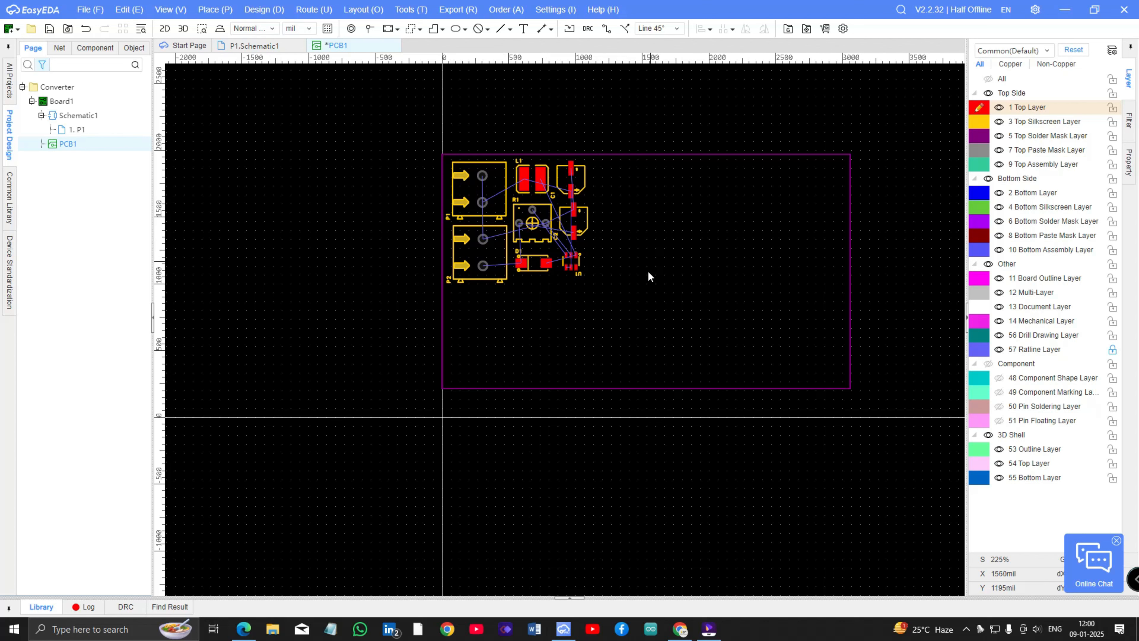
Shrink the board outline around the components to about 1130 mil wide and 990 mil high
{"action": "left_click", "coordinate": [849, 229]}
{"action": "left_click_drag", "start_coordinate": [849, 271], "coordinate": [594, 270]}
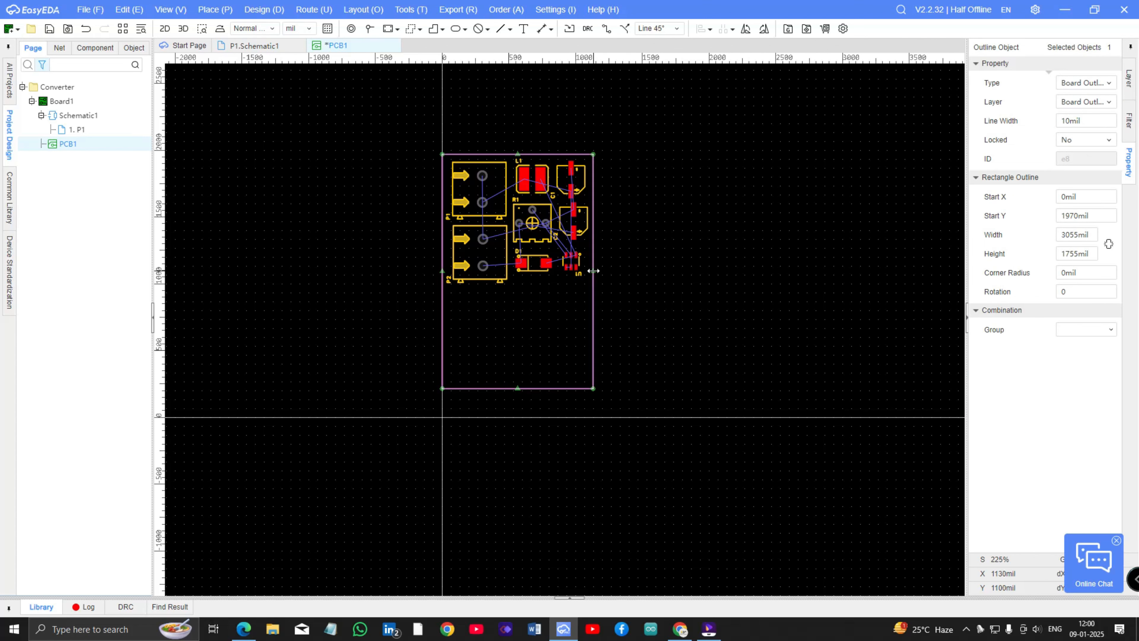
{"action": "left_click_drag", "start_coordinate": [514, 390], "coordinate": [513, 291]}
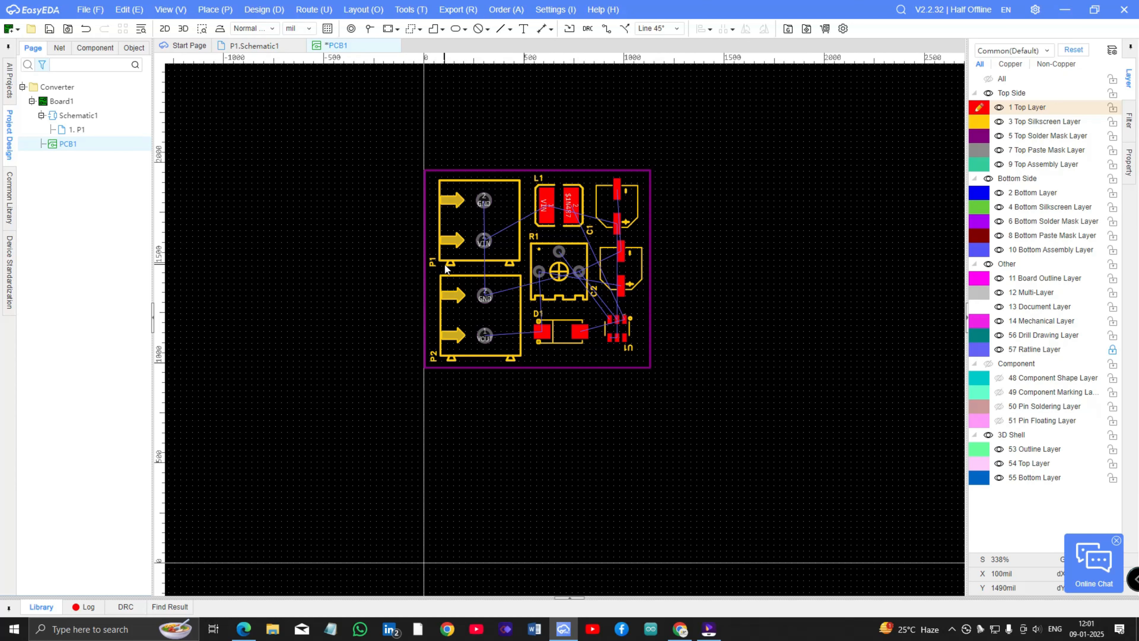
Rename the designators of P1 and P2 as INPUT and OUTPUT and position the labels beside their connectors
{"action": "double_click", "coordinate": [432, 263]}
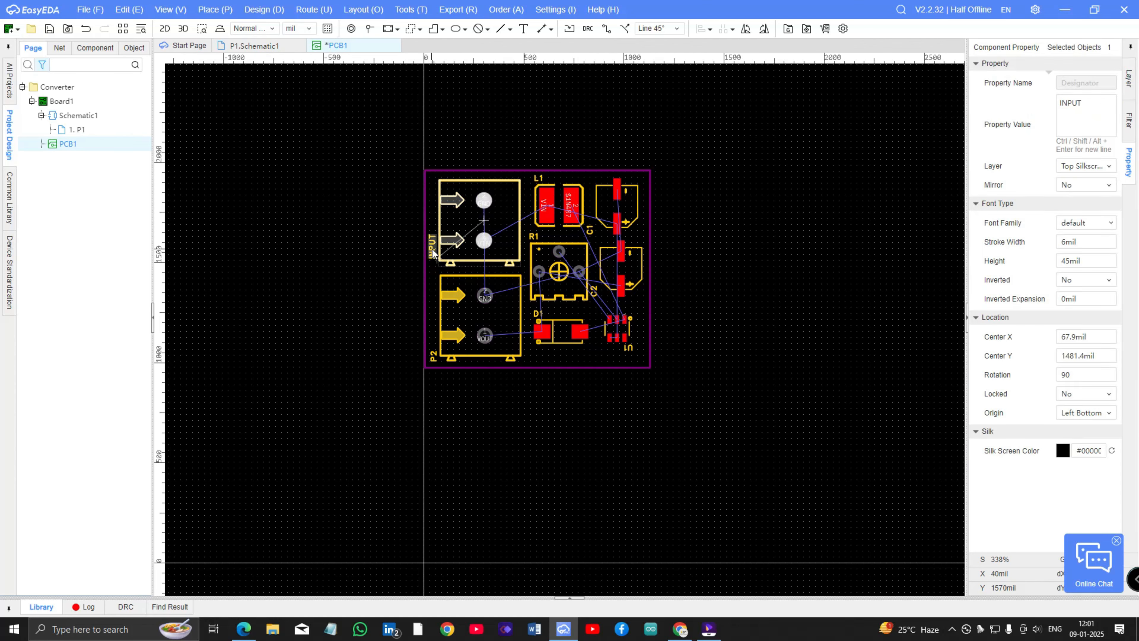
{"action": "double_click", "coordinate": [433, 356]}
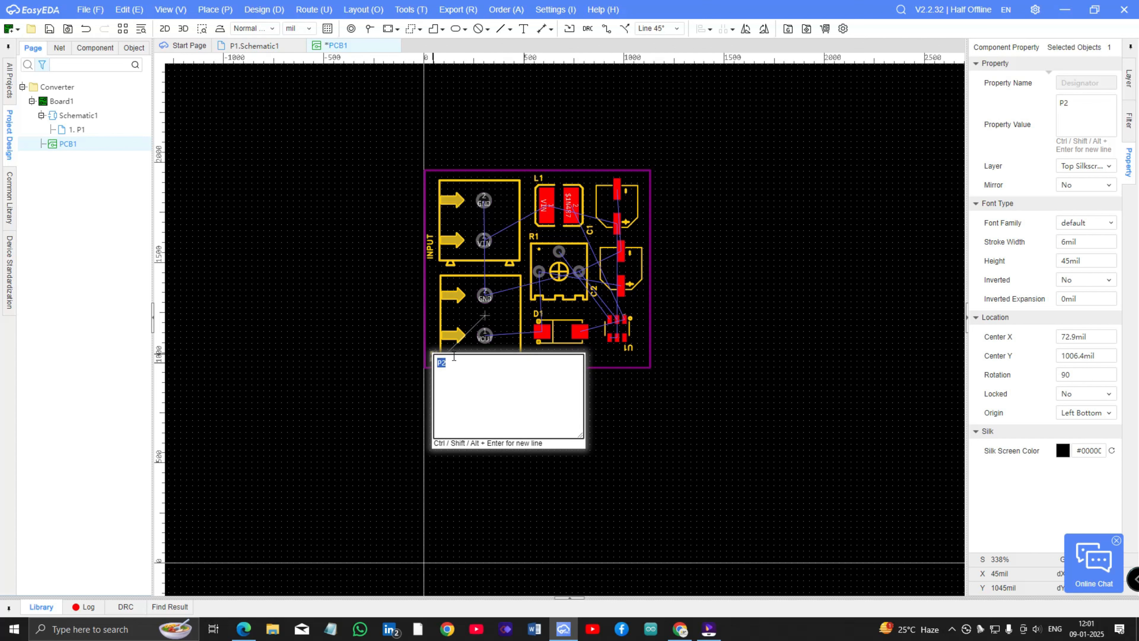
{"action": "type", "text": "OUTPUT"}
{"action": "key", "text": "Return"}
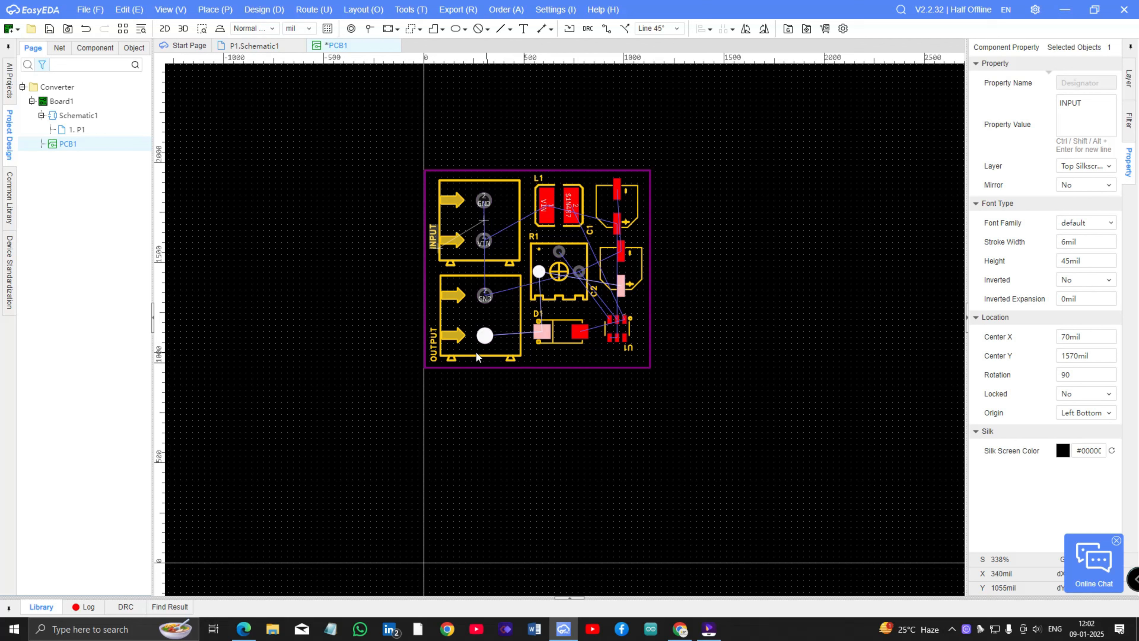
{"action": "left_click", "coordinate": [433, 342]}
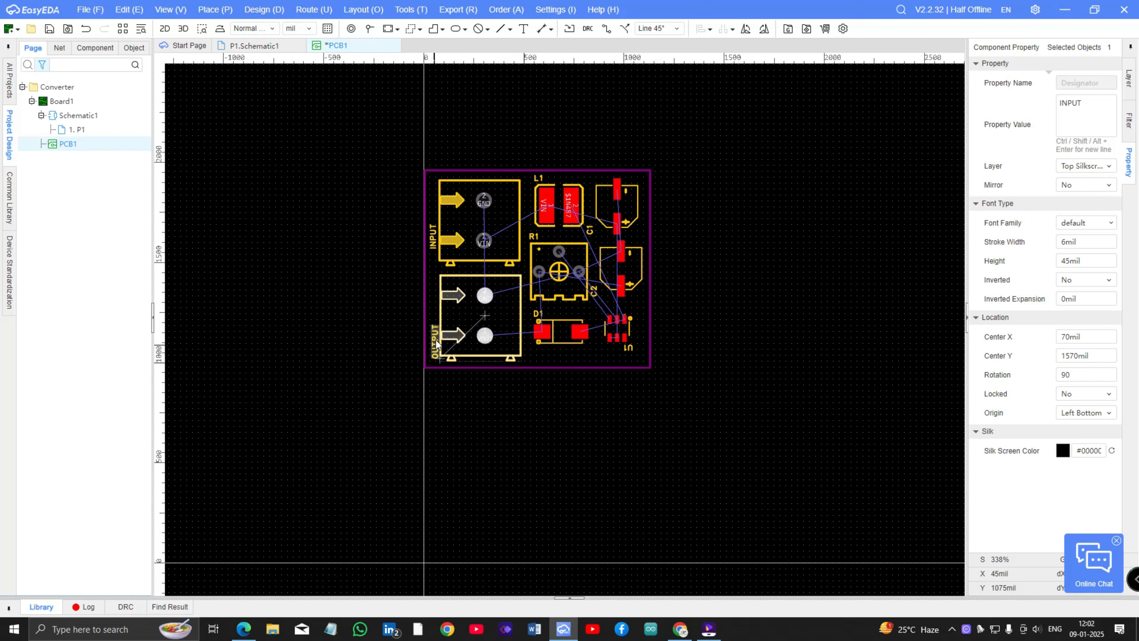
{"action": "left_click_drag", "start_coordinate": [433, 342], "coordinate": [429, 330]}
{"action": "left_click", "coordinate": [674, 271]}
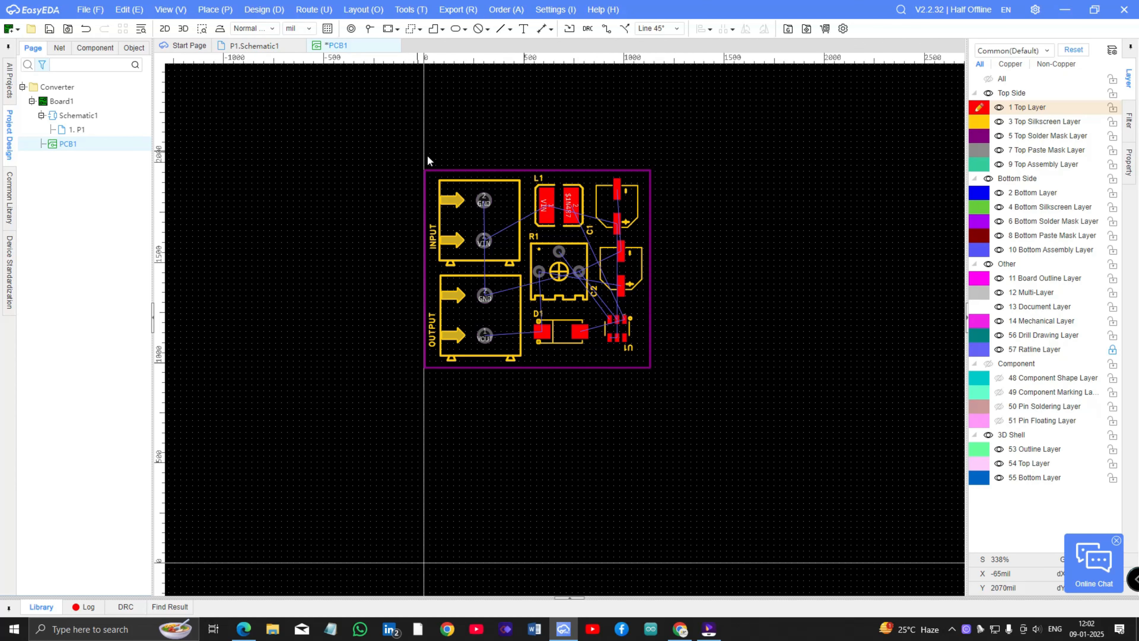
Move the whole board with all its components about 800 mil to the right and 380 mil down
{"action": "key", "text": "ctrl+a"}
{"action": "left_click_drag", "start_coordinate": [494, 170], "coordinate": [652, 246]}
{"action": "left_click", "coordinate": [768, 160]}
{"action": "scroll", "coordinate": [788, 317], "scroll_direction": "up", "scroll_amount": 2}
{"action": "scroll", "coordinate": [793, 250], "scroll_direction": "down", "scroll_amount": 1}
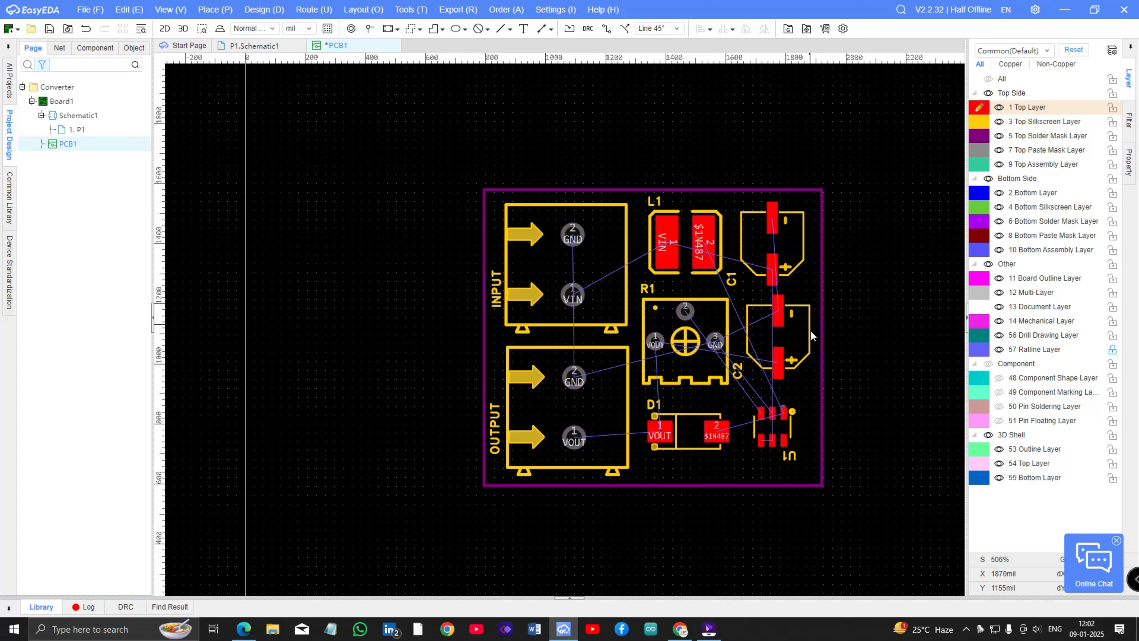
{"action": "scroll", "coordinate": [768, 317], "scroll_direction": "up", "scroll_amount": 1}
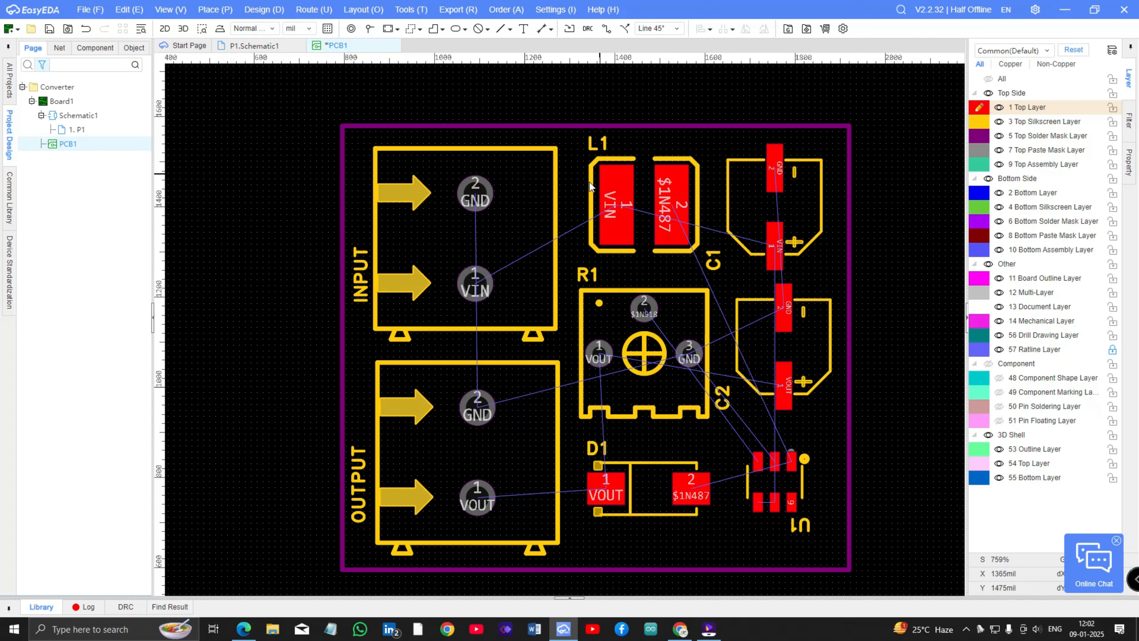
Try to route a GND track from the INPUT connector's pad 2 with Single Routing
{"action": "left_click", "coordinate": [308, 11]}
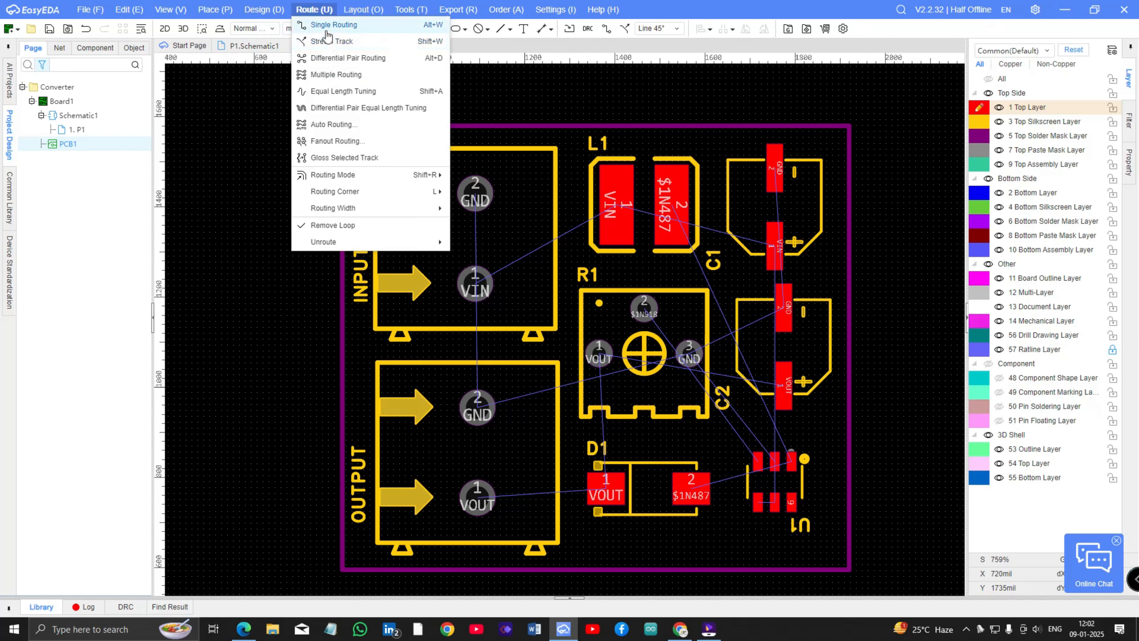
{"action": "left_click", "coordinate": [334, 25]}
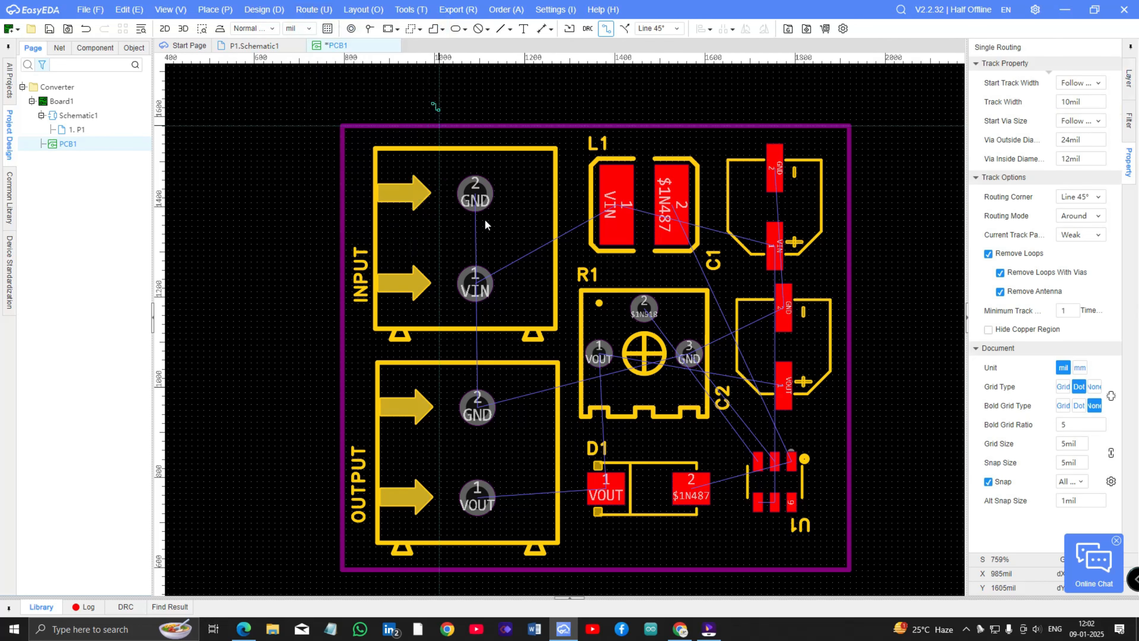
{"action": "left_click", "coordinate": [477, 196]}
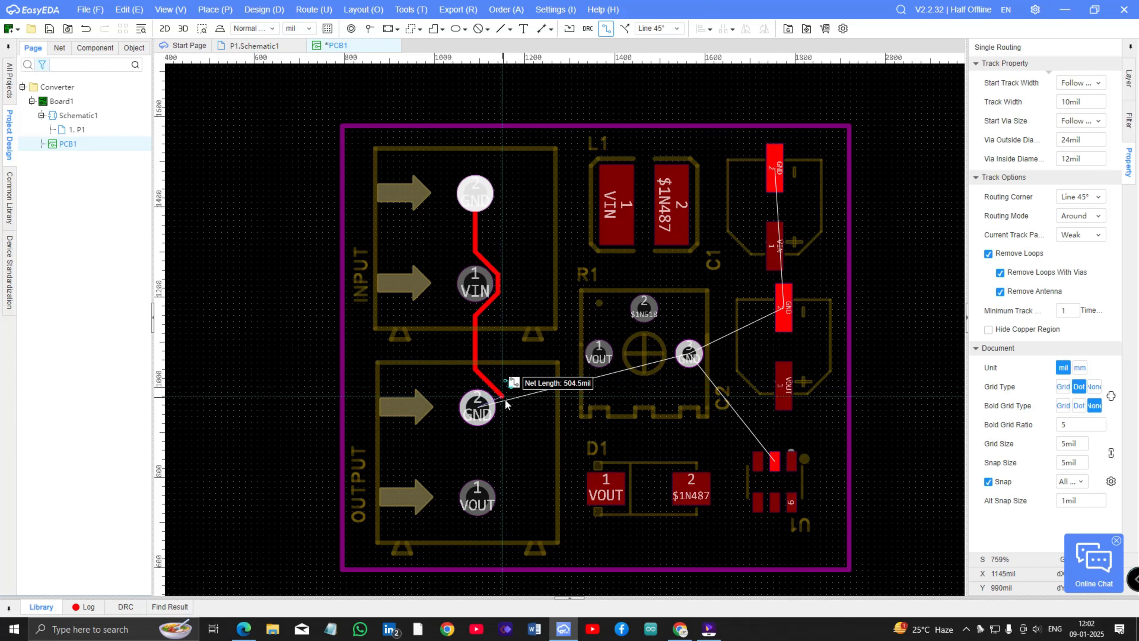
{"action": "right_click", "coordinate": [689, 352]}
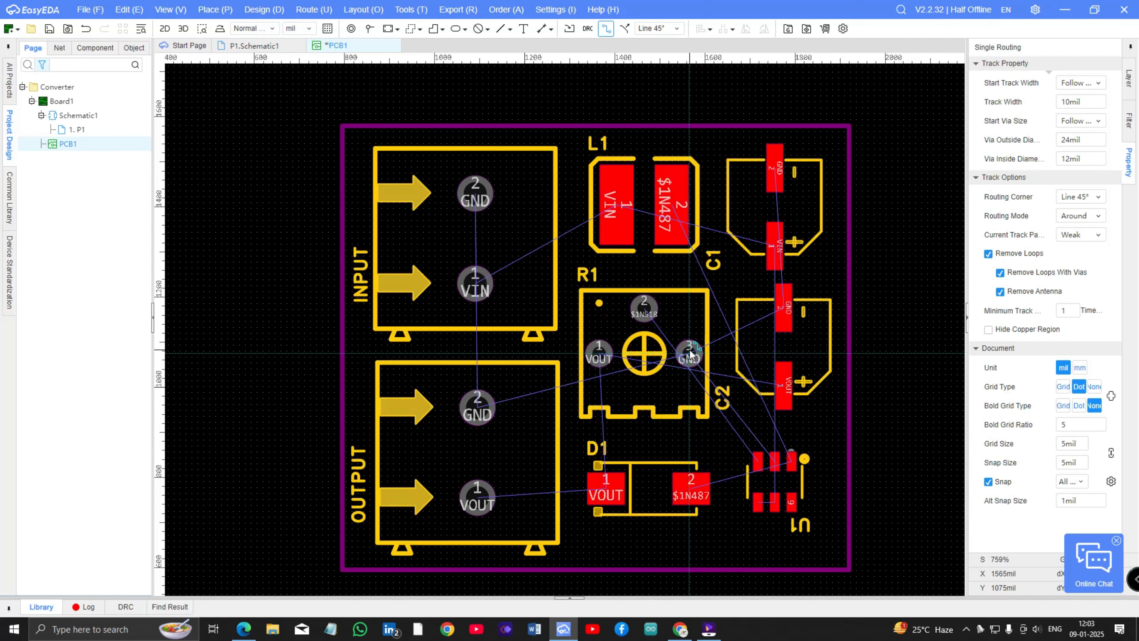
Auto-route all nets on the Top Layer only, with 45-degree corners and completion-first priority
{"action": "left_click", "coordinate": [319, 11]}
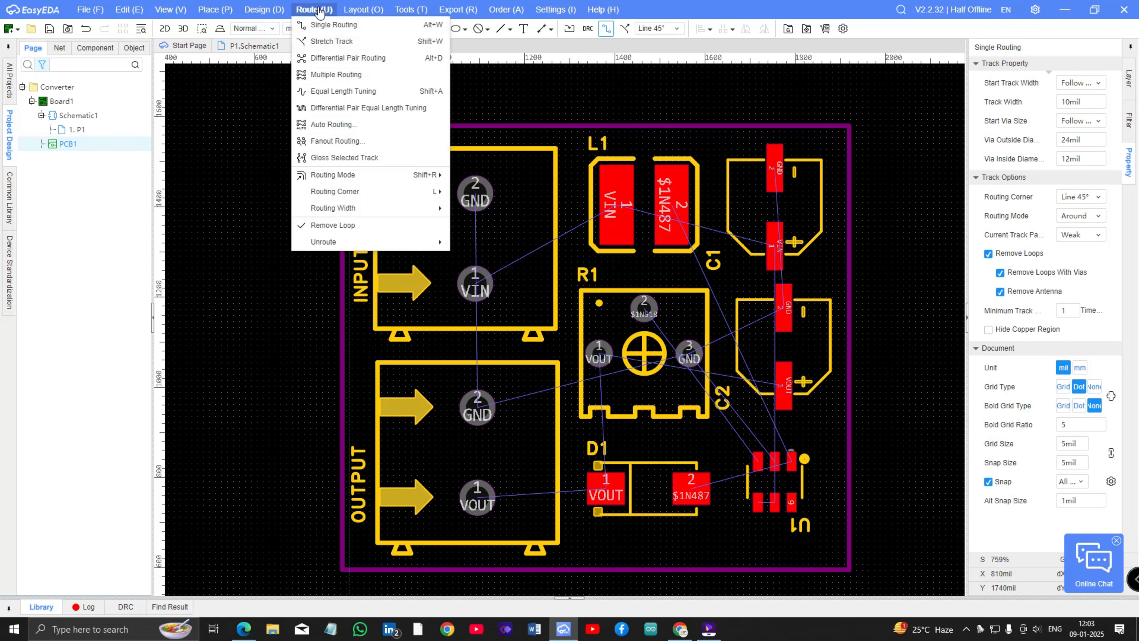
{"action": "left_click", "coordinate": [316, 124]}
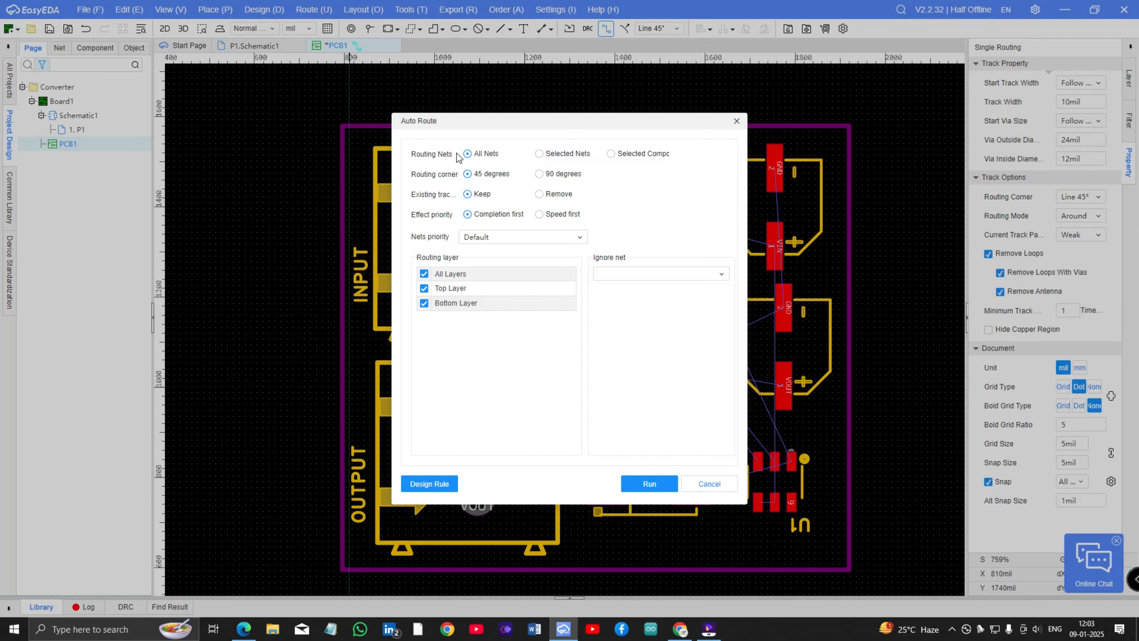
{"action": "left_click", "coordinate": [483, 239]}
{"action": "left_click", "coordinate": [500, 238]}
{"action": "left_click", "coordinate": [423, 304]}
{"action": "left_click", "coordinate": [539, 174]}
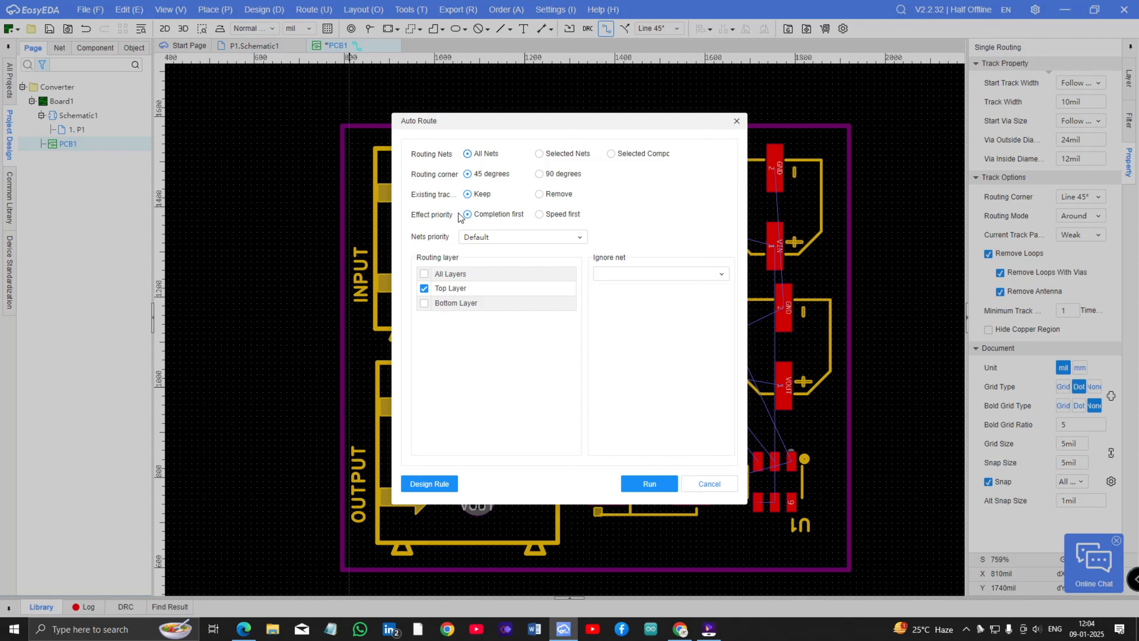
{"action": "left_click", "coordinate": [645, 485]}
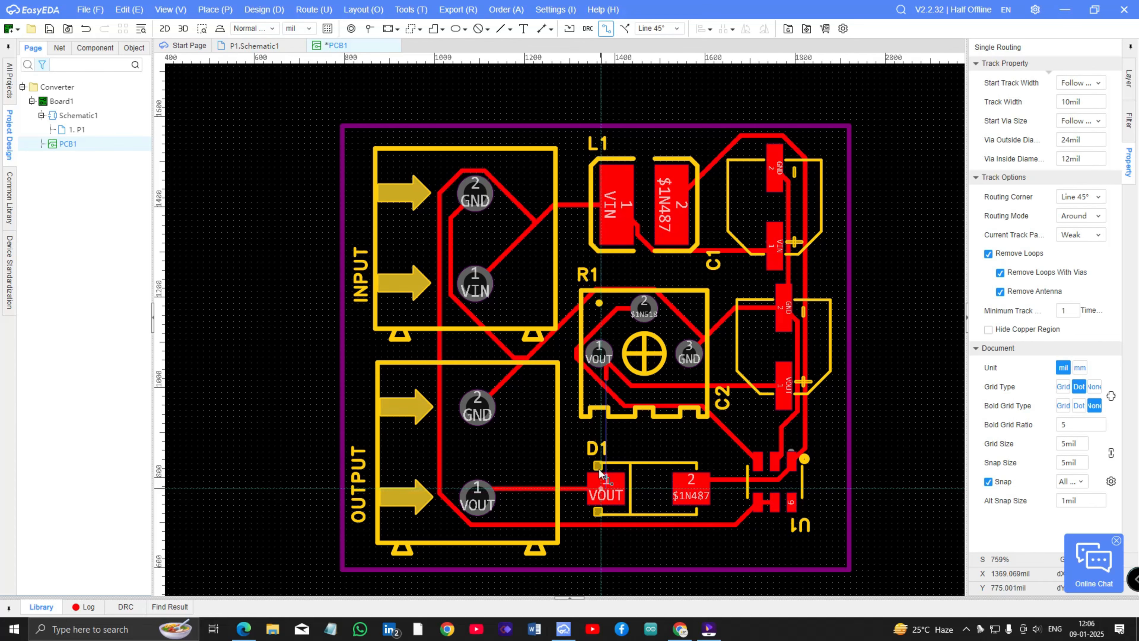
Examine the auto-routed tracks around R1, D1, U1 and the connectors for missing connections
{"action": "scroll", "coordinate": [610, 433], "scroll_direction": "up", "scroll_amount": 6}
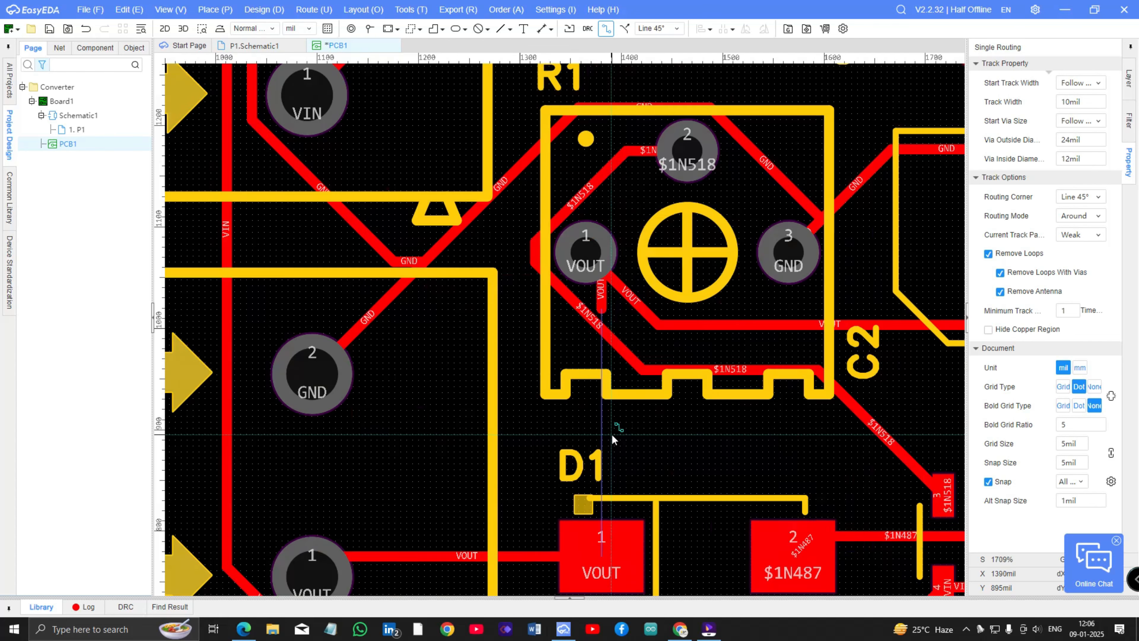
{"action": "scroll", "coordinate": [597, 238], "scroll_direction": "down", "scroll_amount": 4}
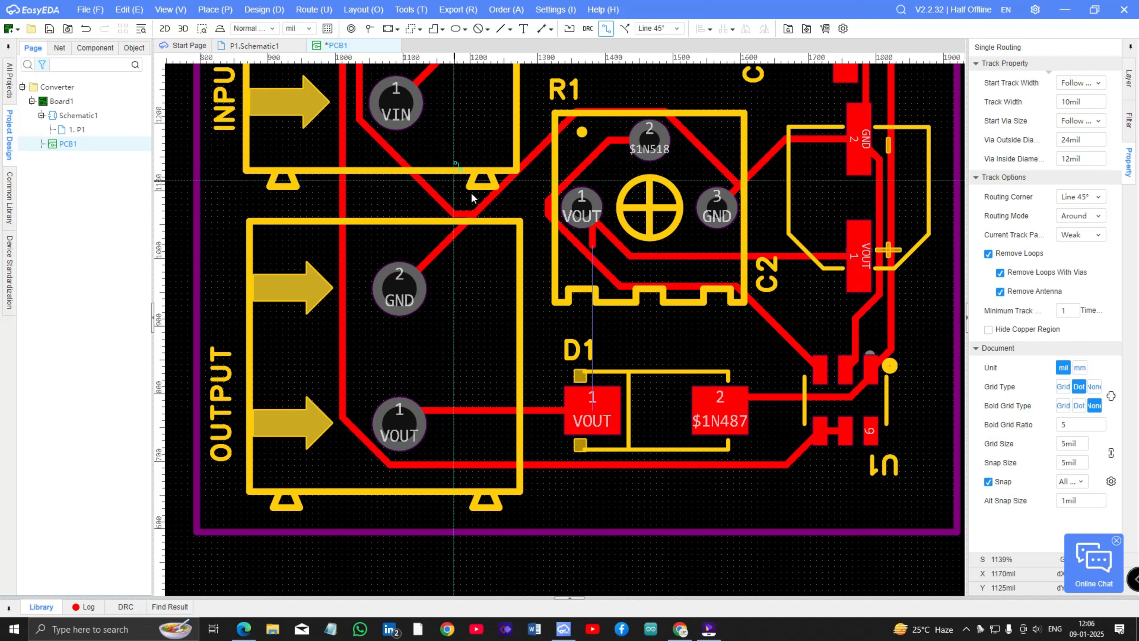
{"action": "scroll", "coordinate": [453, 186], "scroll_direction": "down", "scroll_amount": 4}
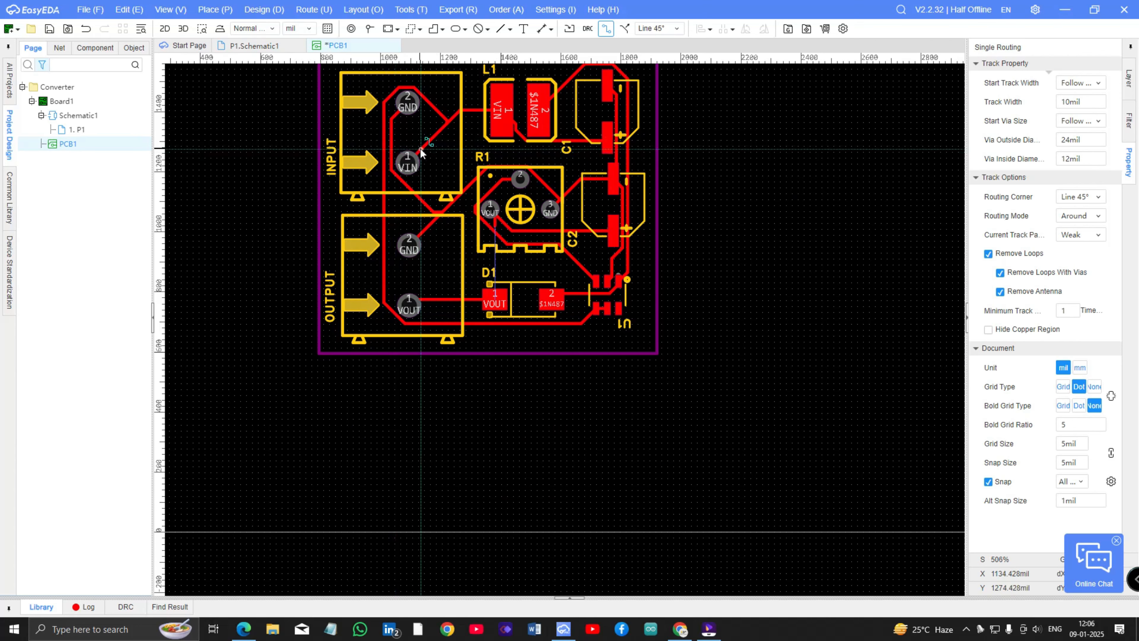
{"action": "scroll", "coordinate": [419, 141], "scroll_direction": "up", "scroll_amount": 2}
{"action": "scroll", "coordinate": [574, 192], "scroll_direction": "up", "scroll_amount": 1}
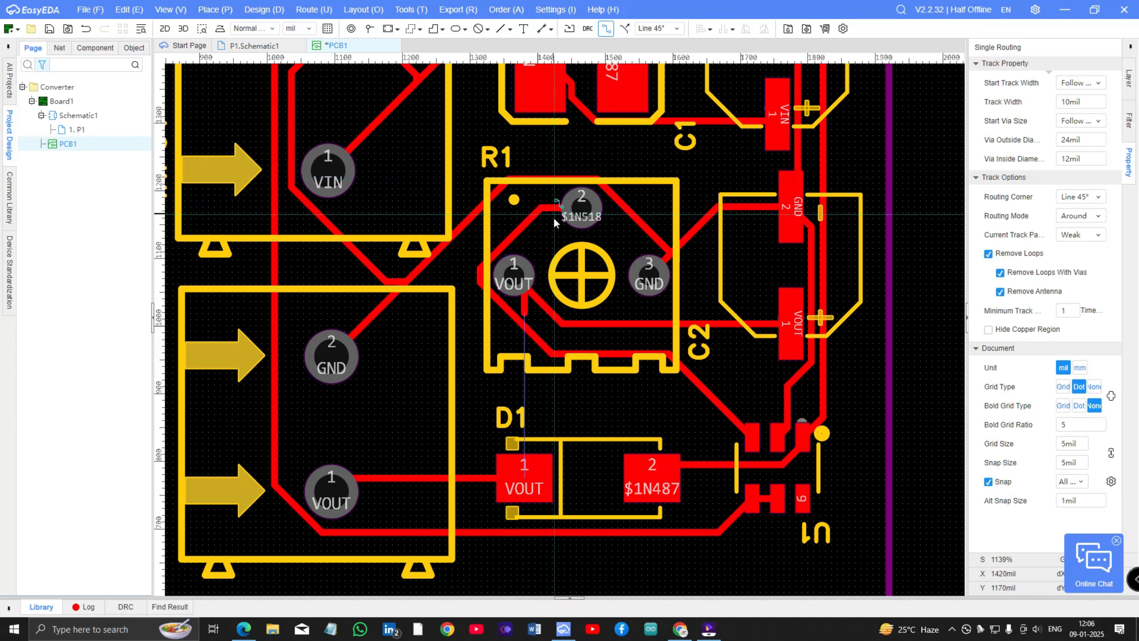
{"action": "scroll", "coordinate": [555, 296], "scroll_direction": "up", "scroll_amount": 2}
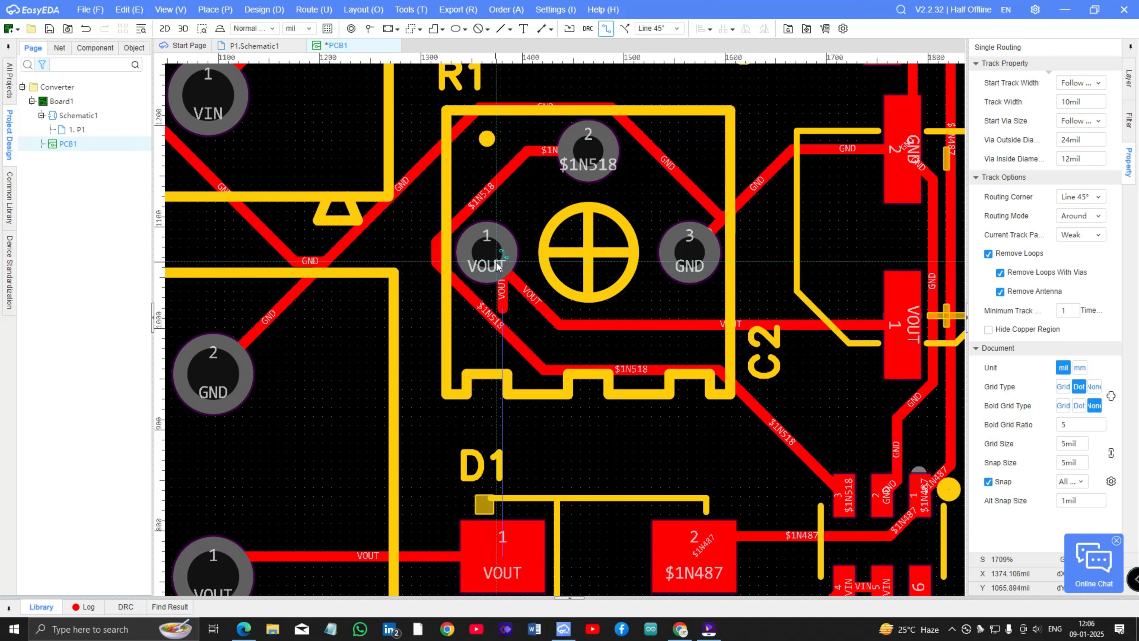
Try to route the VOUT net manually from pad 1 of R1
{"action": "left_click", "coordinate": [498, 283]}
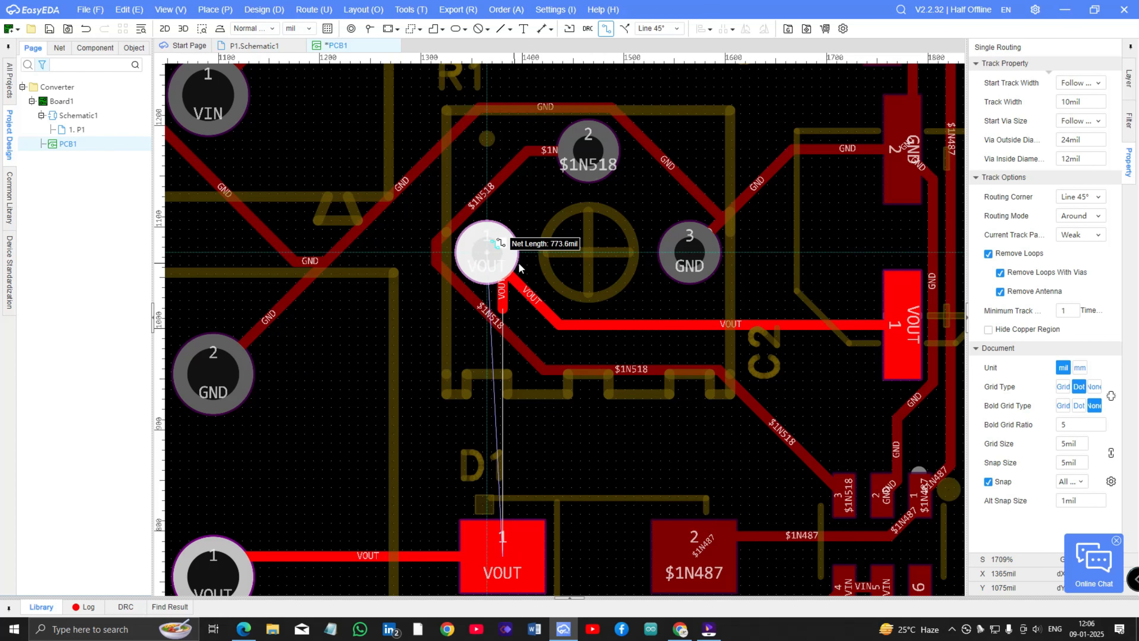
{"action": "scroll", "coordinate": [498, 251], "scroll_direction": "down", "scroll_amount": 4}
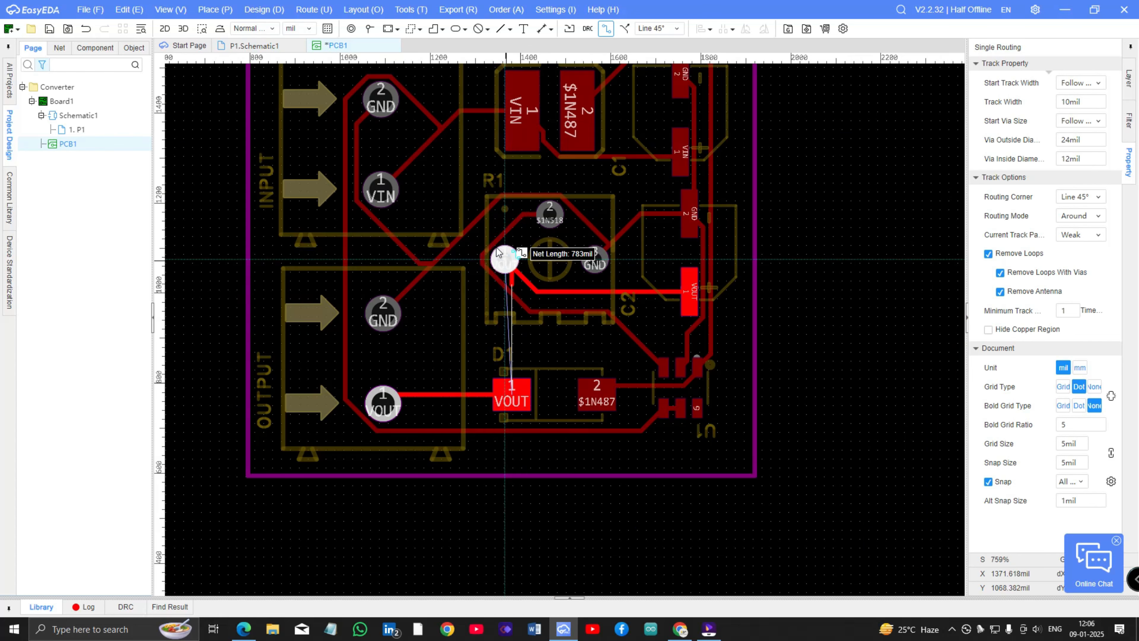
{"action": "right_click", "coordinate": [552, 261]}
{"action": "scroll", "coordinate": [415, 113], "scroll_direction": "down", "scroll_amount": 2}
{"action": "scroll", "coordinate": [332, 78], "scroll_direction": "up", "scroll_amount": 1}
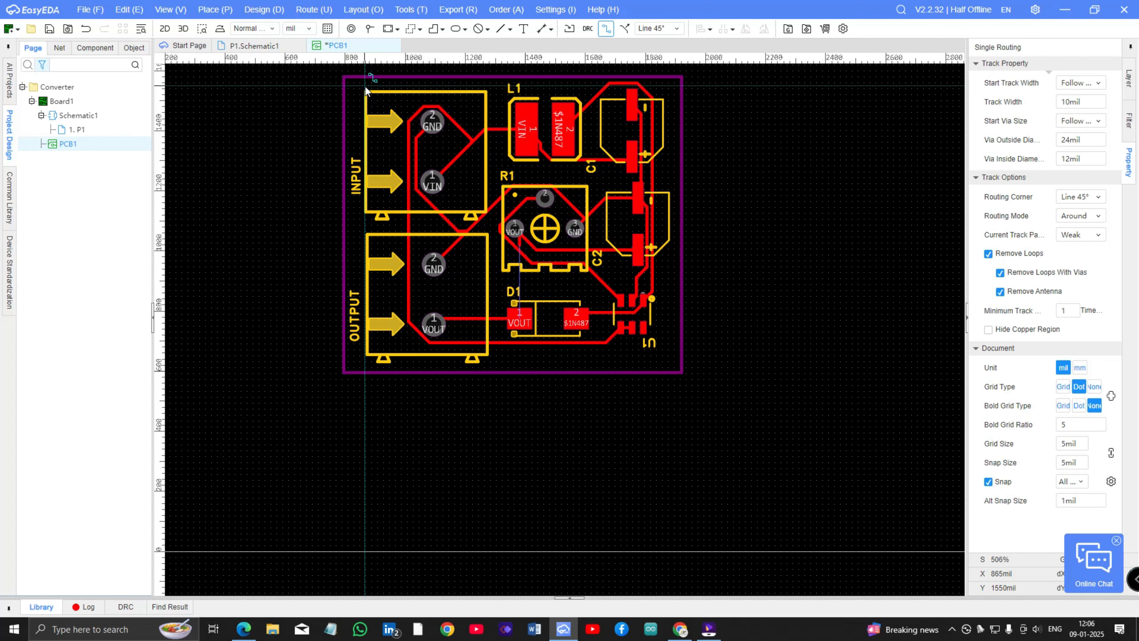
Undo the single-layer auto-routing and auto-route all nets on all layers with 45-degree corners and completion-first priority
{"action": "key", "text": "Escape"}
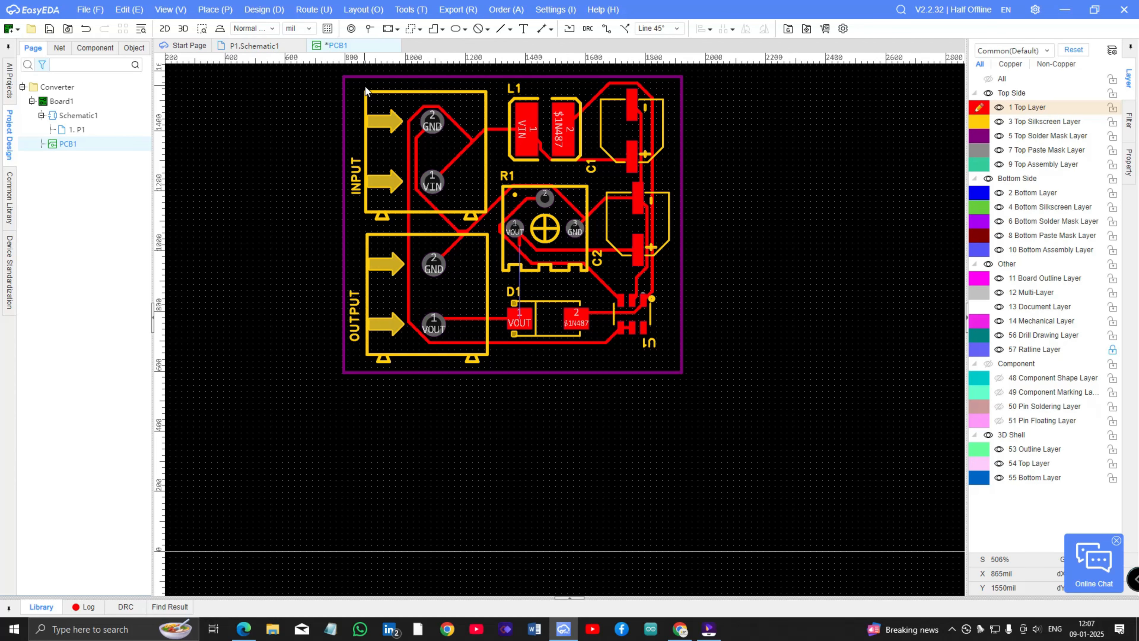
{"action": "key", "text": "ctrl+z"}
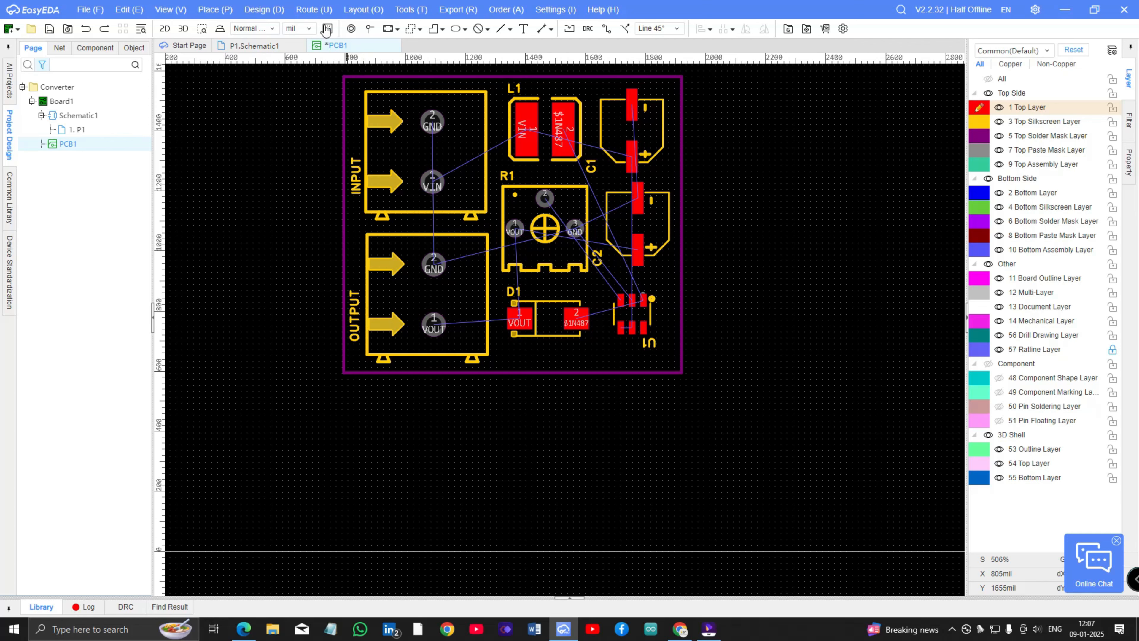
{"action": "left_click", "coordinate": [316, 12]}
{"action": "left_click", "coordinate": [321, 122]}
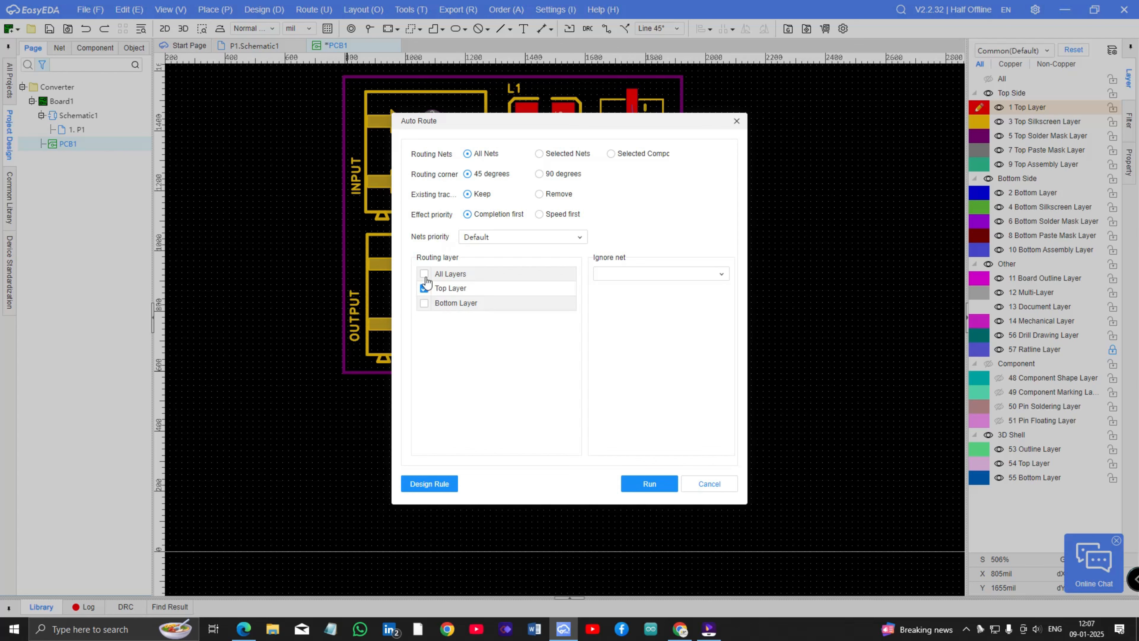
{"action": "left_click", "coordinate": [642, 483]}
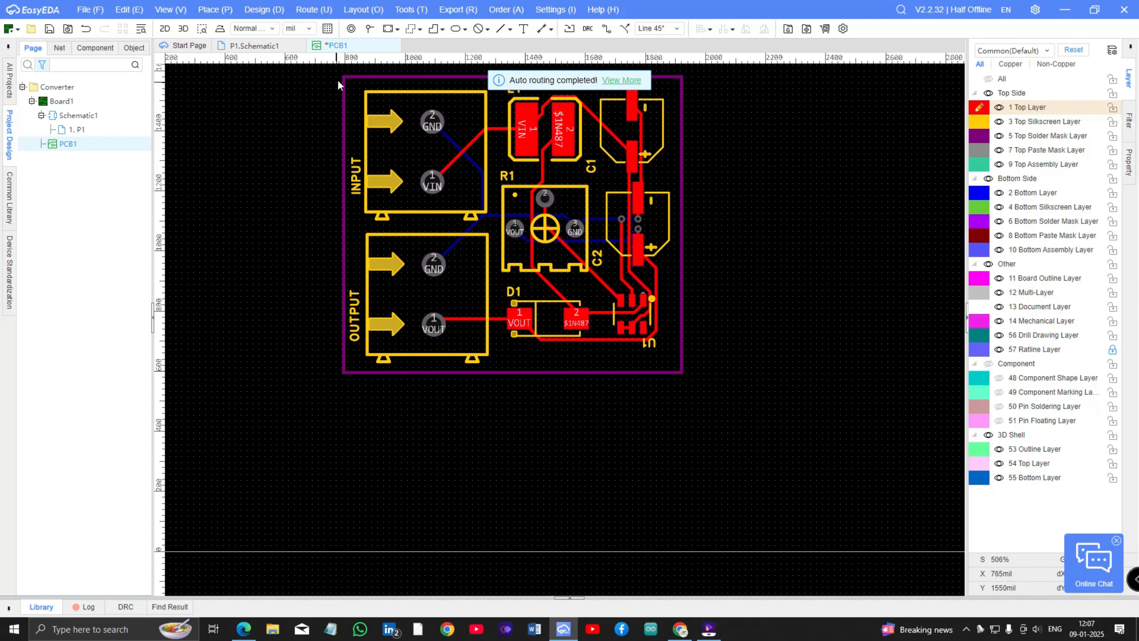
Examine the bottom-layer and top-layer tracks separately by toggling the visibility of the top-side and bottom-side layers
{"action": "scroll", "coordinate": [338, 85], "scroll_direction": "up", "scroll_amount": 2}
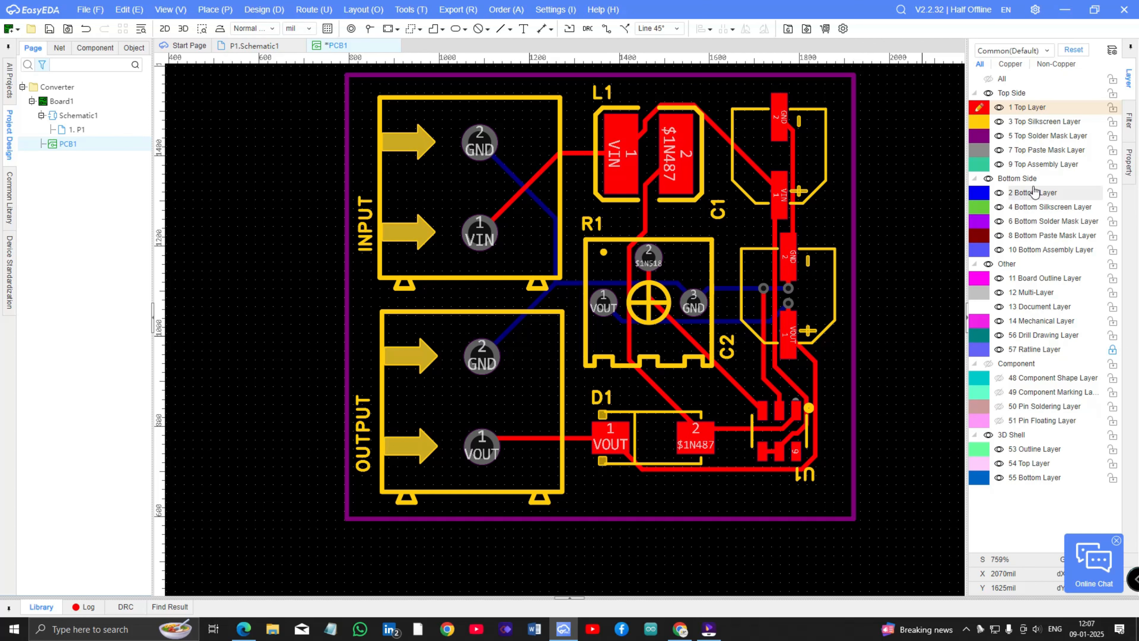
{"action": "left_click", "coordinate": [988, 92]}
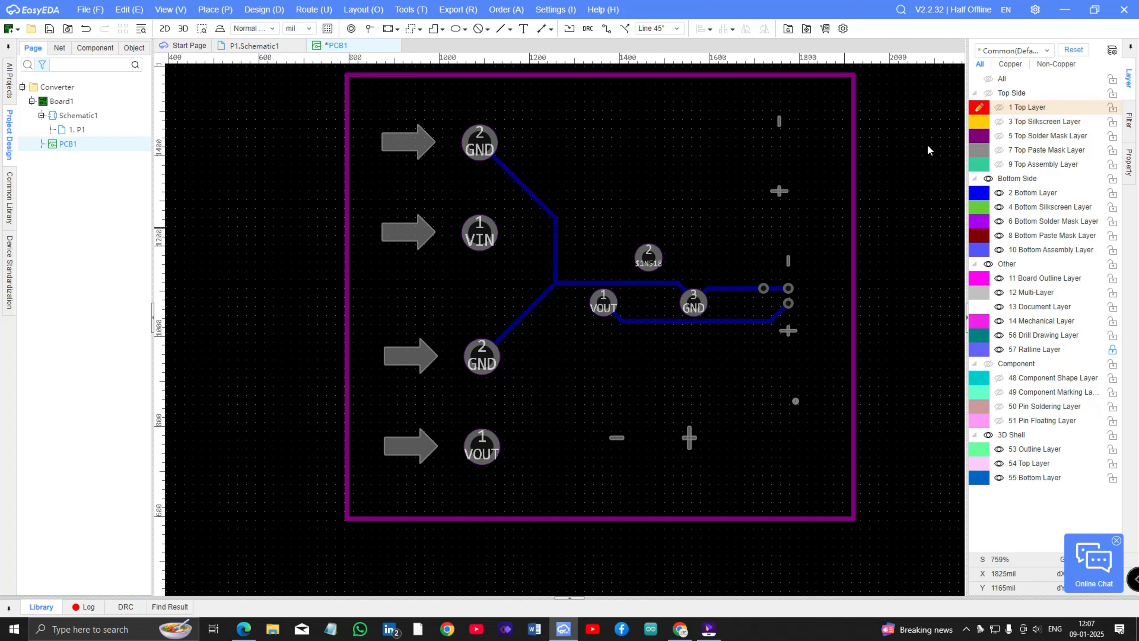
{"action": "left_click", "coordinate": [988, 94]}
{"action": "left_click", "coordinate": [987, 178]}
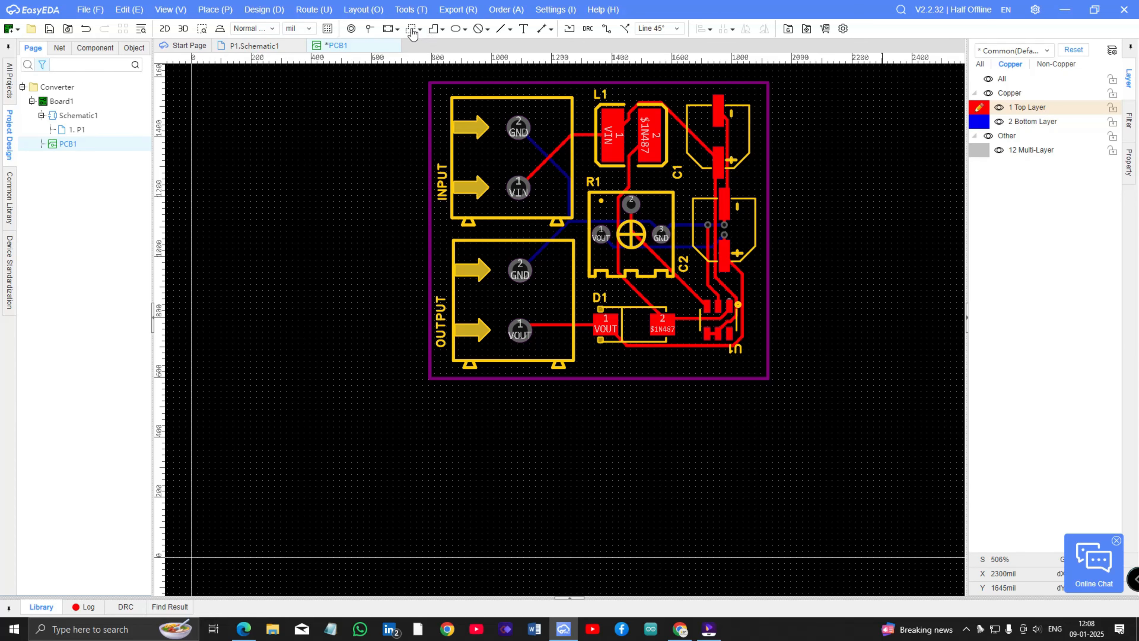
Draw a rectangular copper region on the Top Layer slightly larger than the board outline
{"action": "left_click", "coordinate": [419, 30]}
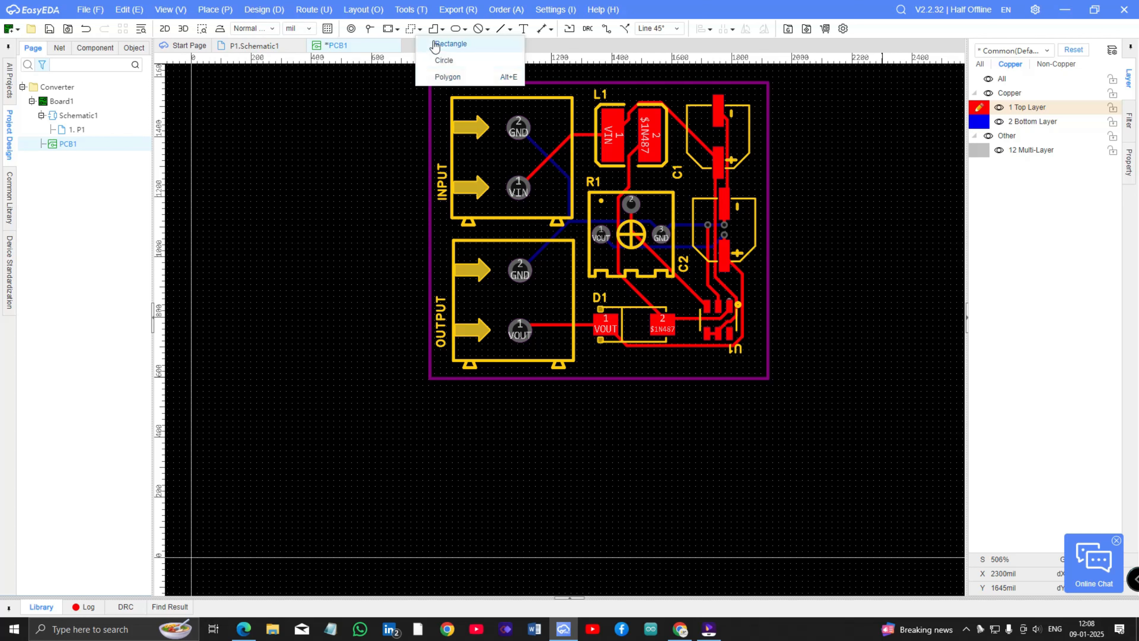
{"action": "left_click", "coordinate": [449, 44]}
{"action": "left_click", "coordinate": [424, 77]}
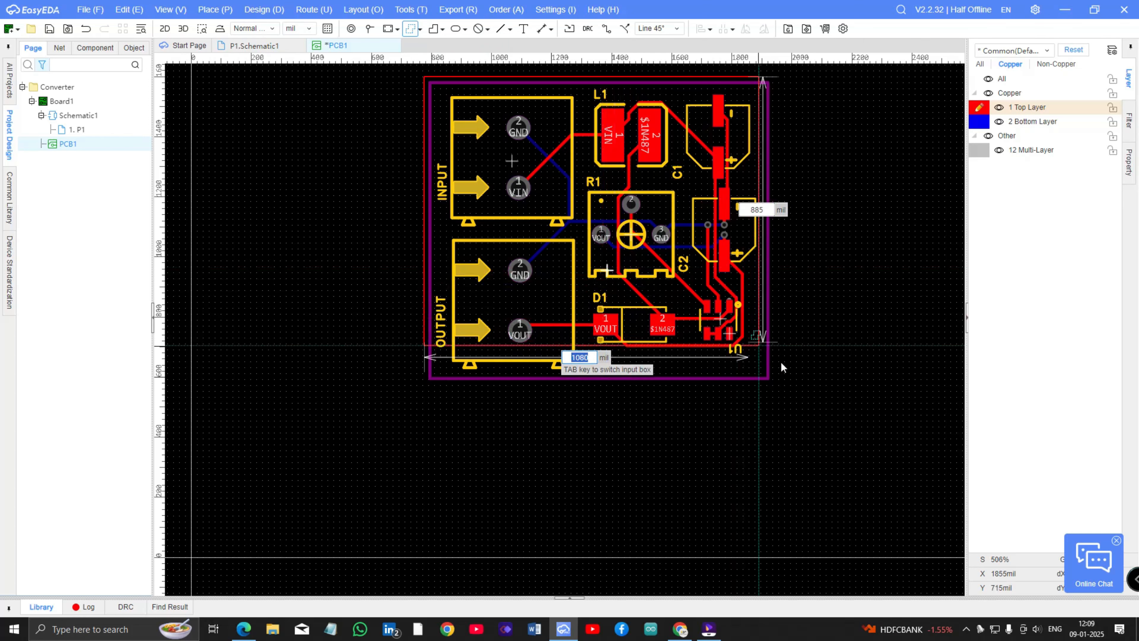
{"action": "left_click", "coordinate": [774, 385]}
{"action": "left_click_drag", "start_coordinate": [548, 145], "coordinate": [517, 113]}
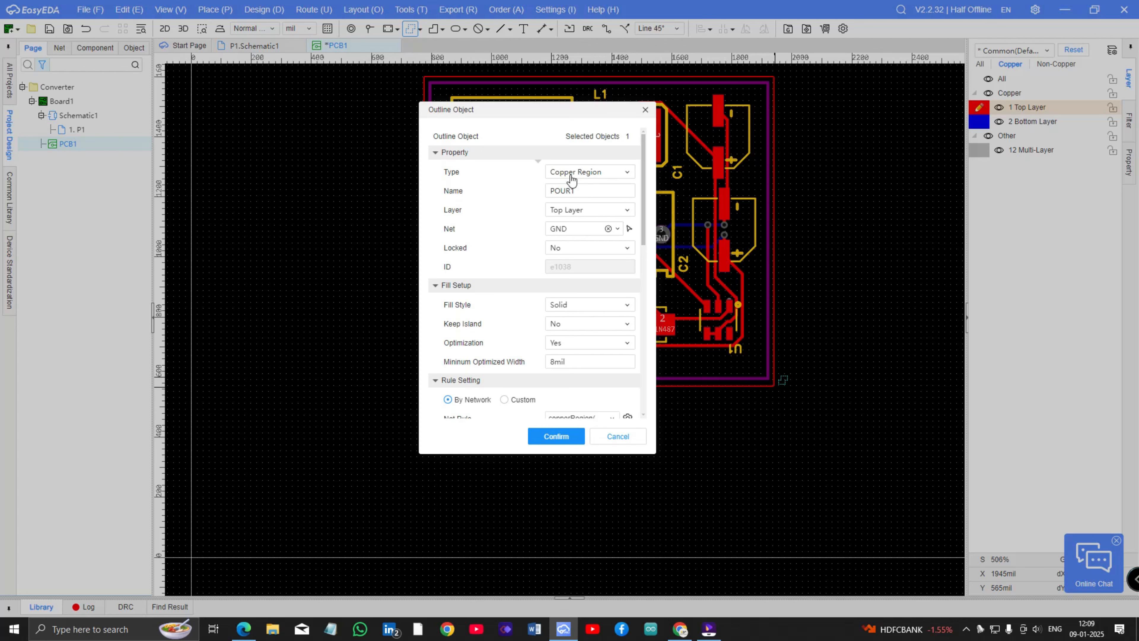
Assign the copper region to the Top Layer and GND net with solid fill, and generate the pour
{"action": "left_click", "coordinate": [575, 212]}
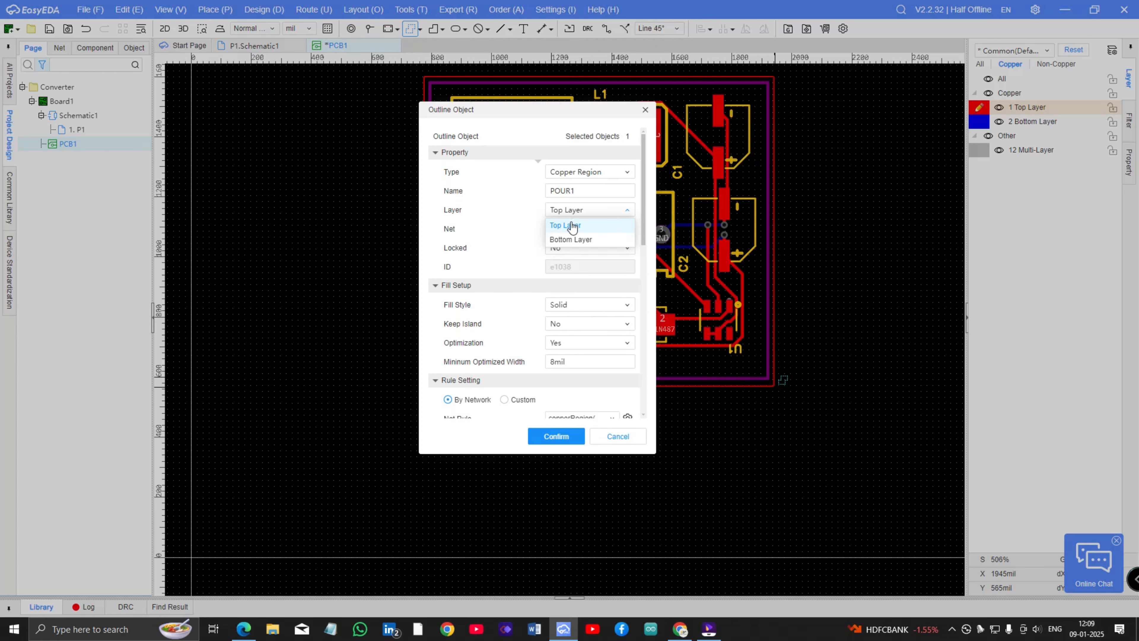
{"action": "left_click", "coordinate": [571, 214]}
{"action": "left_click", "coordinate": [571, 214]}
{"action": "left_click", "coordinate": [571, 214]}
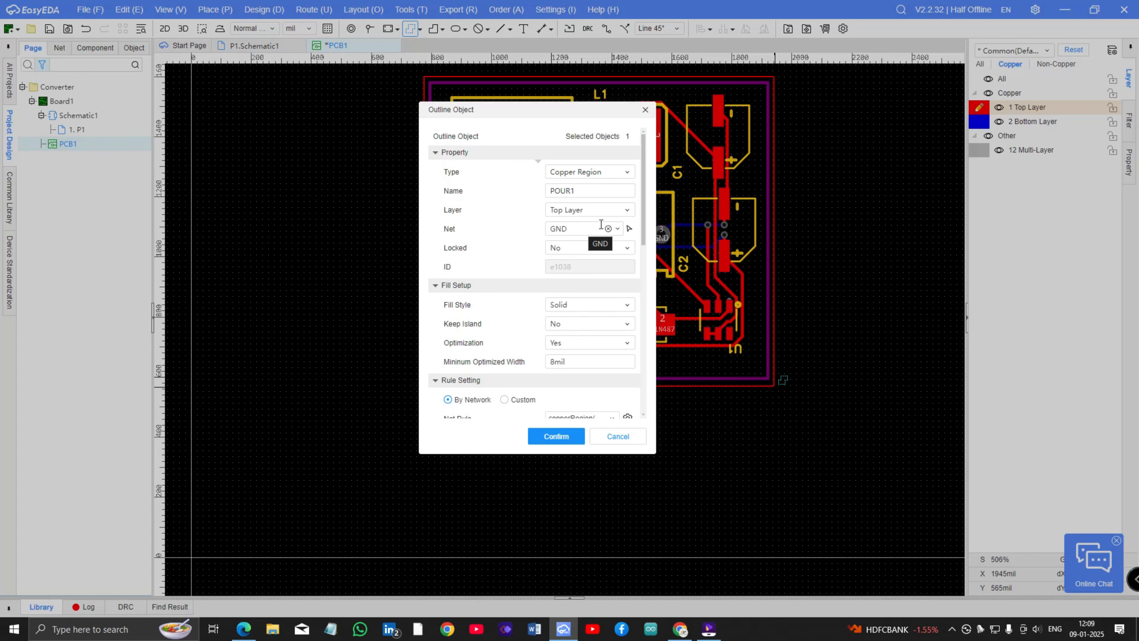
{"action": "left_click", "coordinate": [617, 229]}
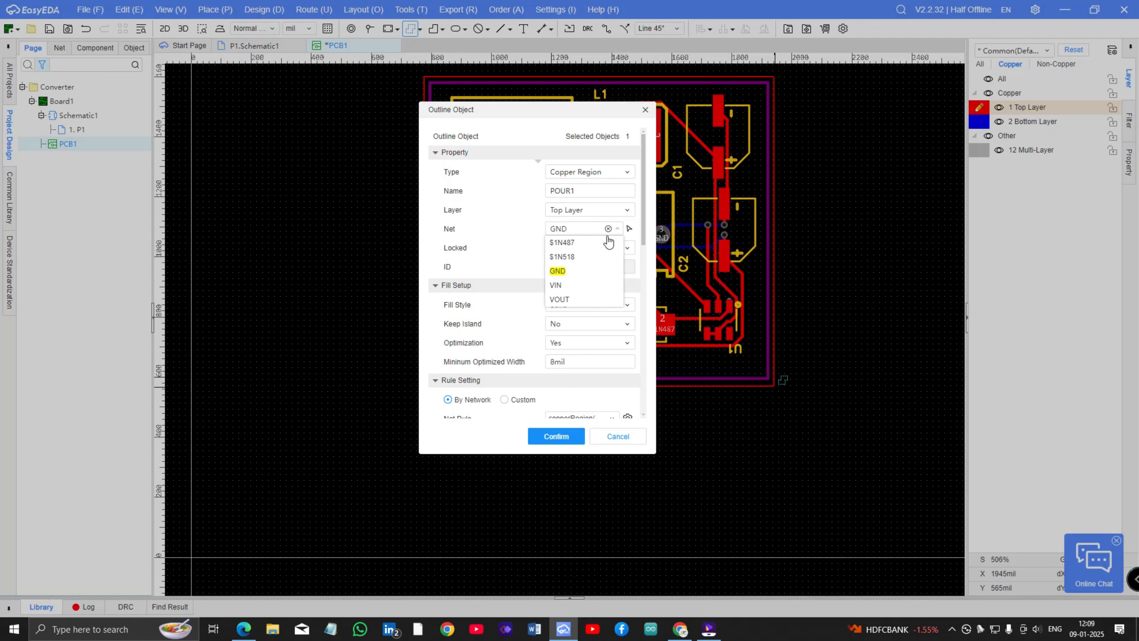
{"action": "left_click", "coordinate": [545, 224]}
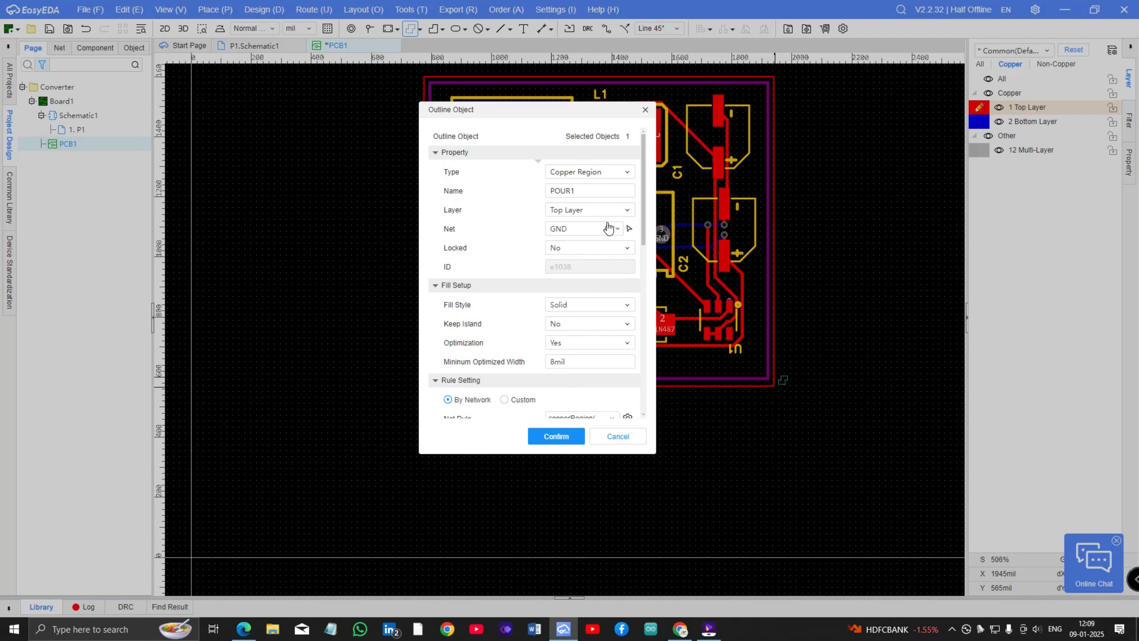
{"action": "left_click", "coordinate": [594, 209]}
{"action": "left_click", "coordinate": [594, 208]}
{"action": "left_click", "coordinate": [618, 229]}
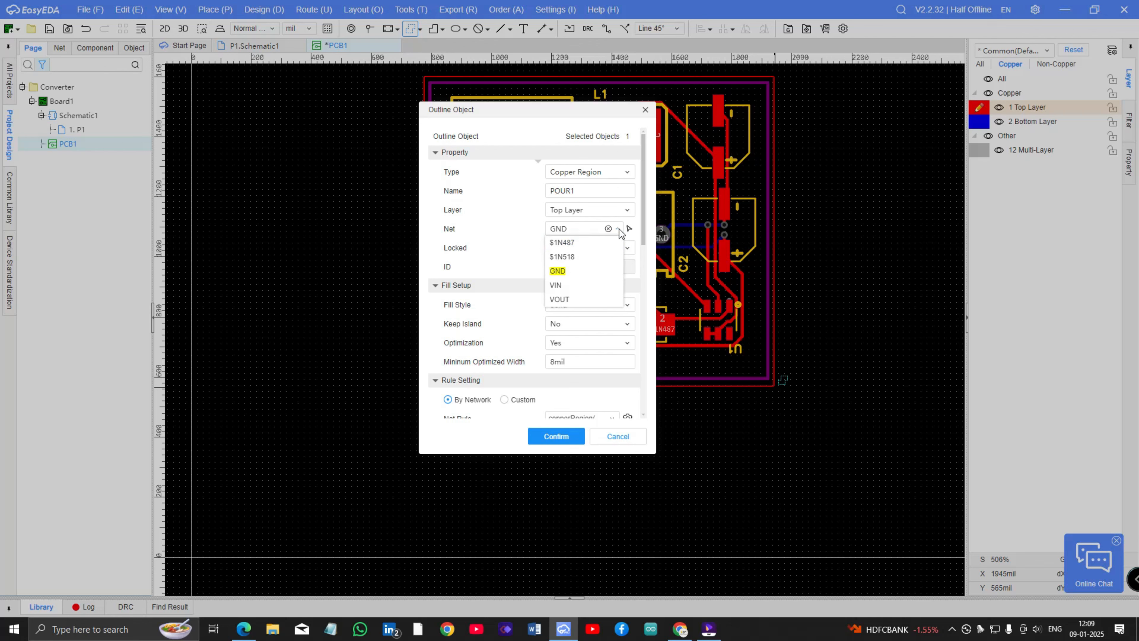
{"action": "left_click", "coordinate": [569, 272]}
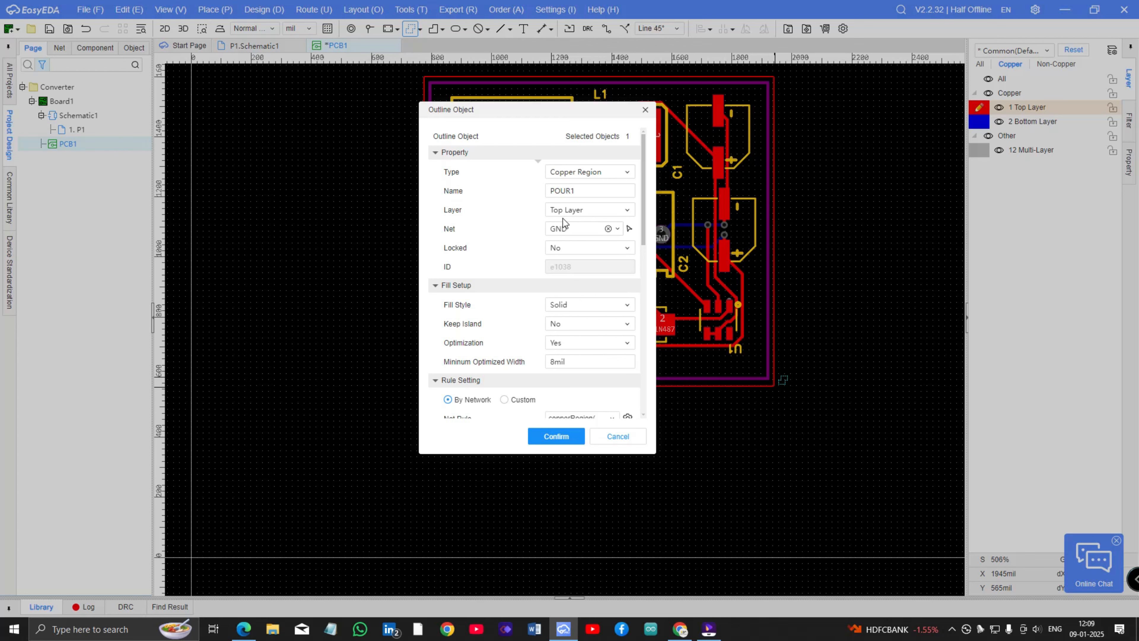
{"action": "scroll", "coordinate": [543, 251], "scroll_direction": "down", "scroll_amount": 5}
{"action": "left_click", "coordinate": [556, 435]}
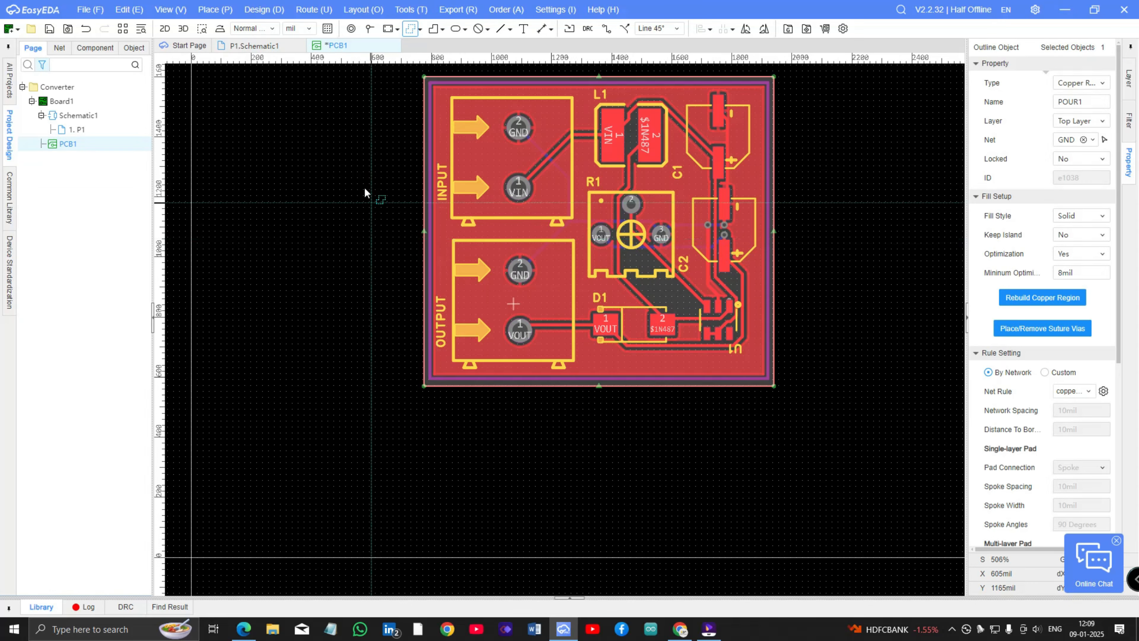
{"action": "right_click", "coordinate": [516, 143]}
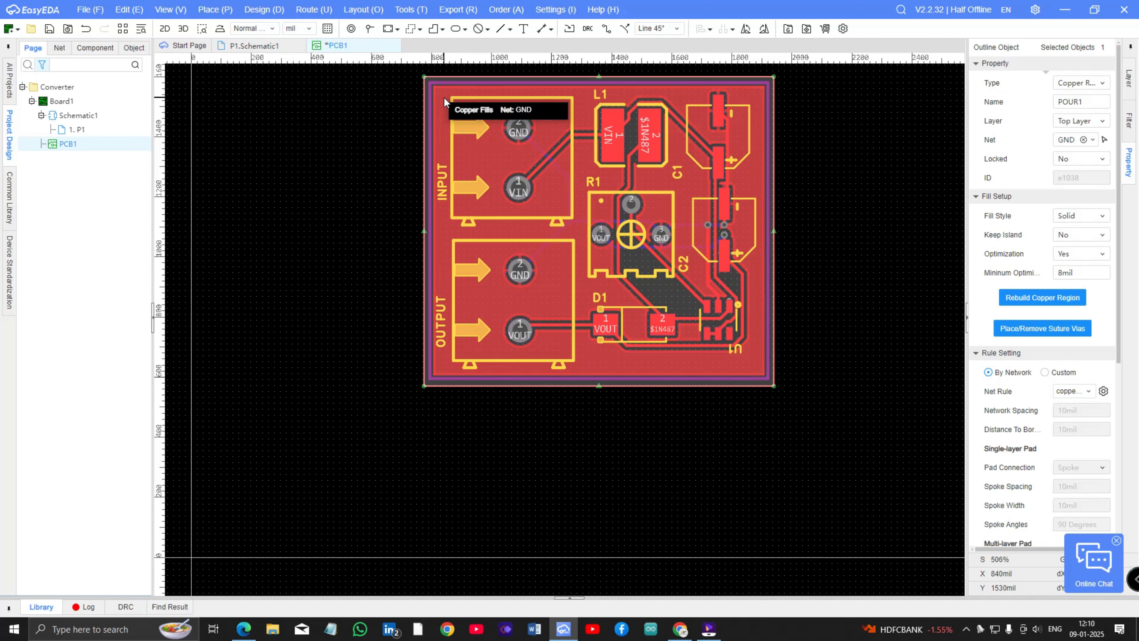
{"action": "key", "text": "Escape"}
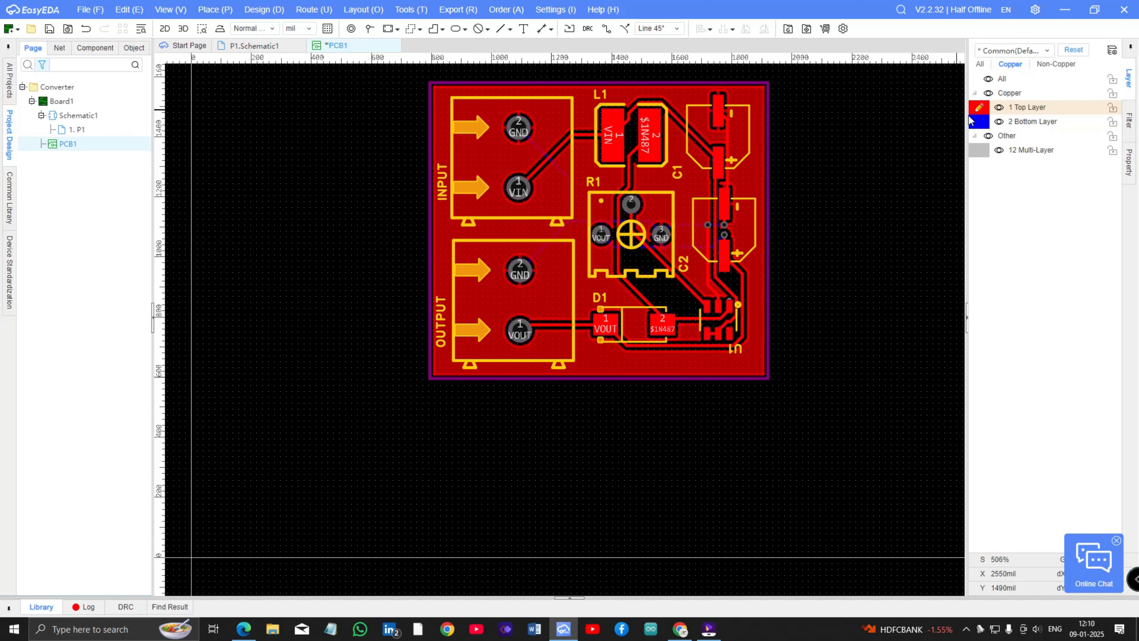
Pour a solid GND copper region on the Bottom Layer along the board outline, and make the Top Layer active again
{"action": "left_click", "coordinate": [1027, 122]}
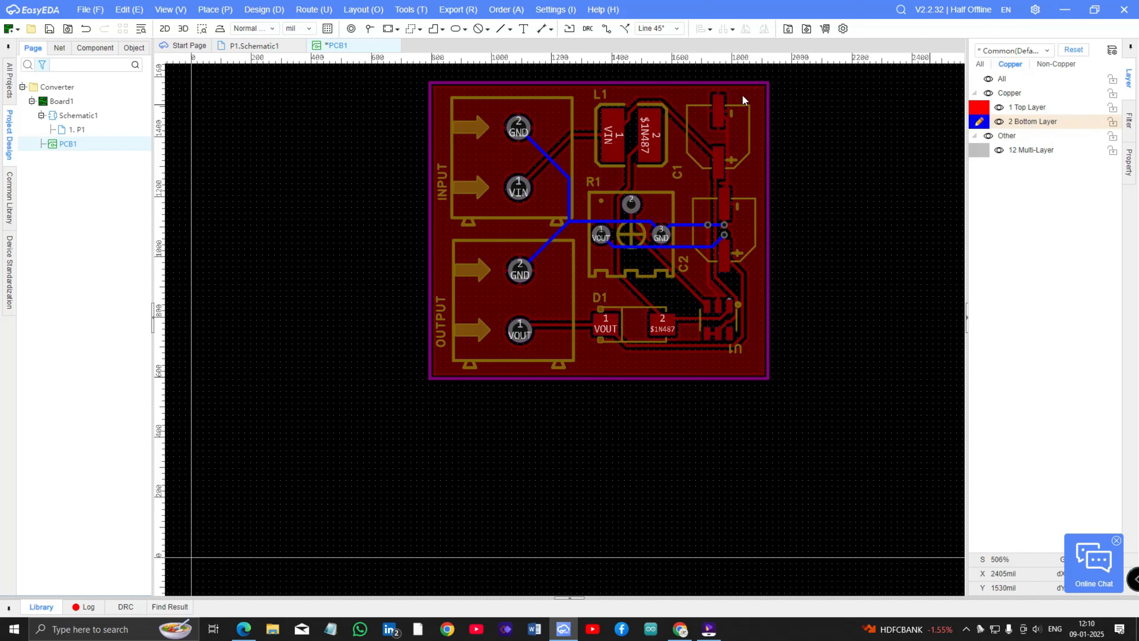
{"action": "left_click", "coordinate": [411, 30]}
{"action": "left_click_drag", "start_coordinate": [429, 83], "coordinate": [767, 378]}
{"action": "left_click", "coordinate": [767, 378]}
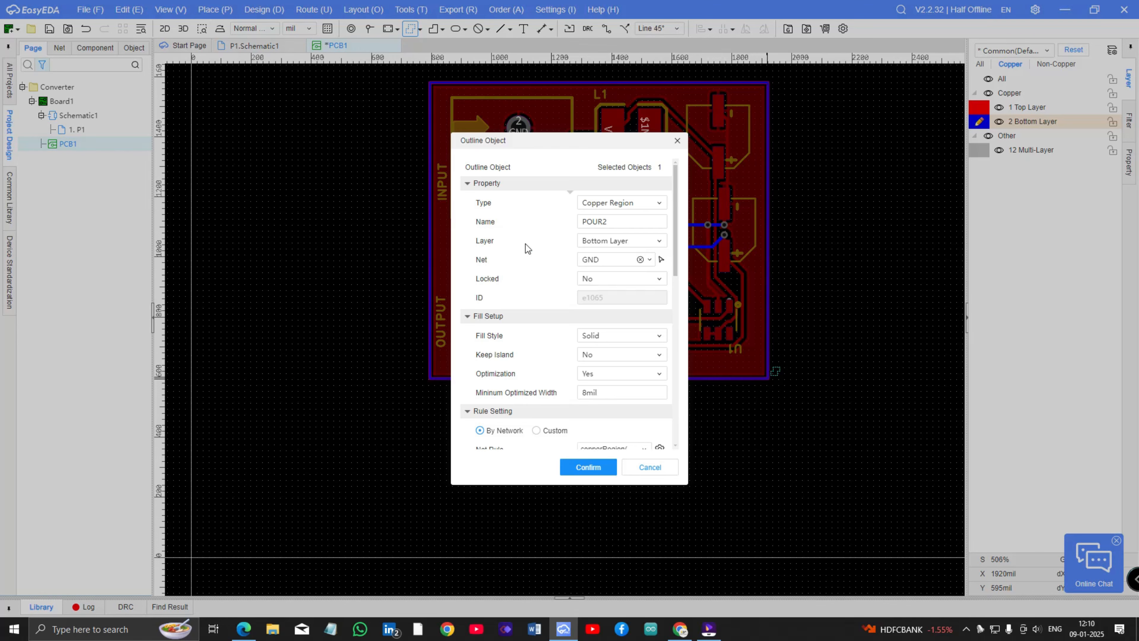
{"action": "left_click", "coordinate": [587, 466]}
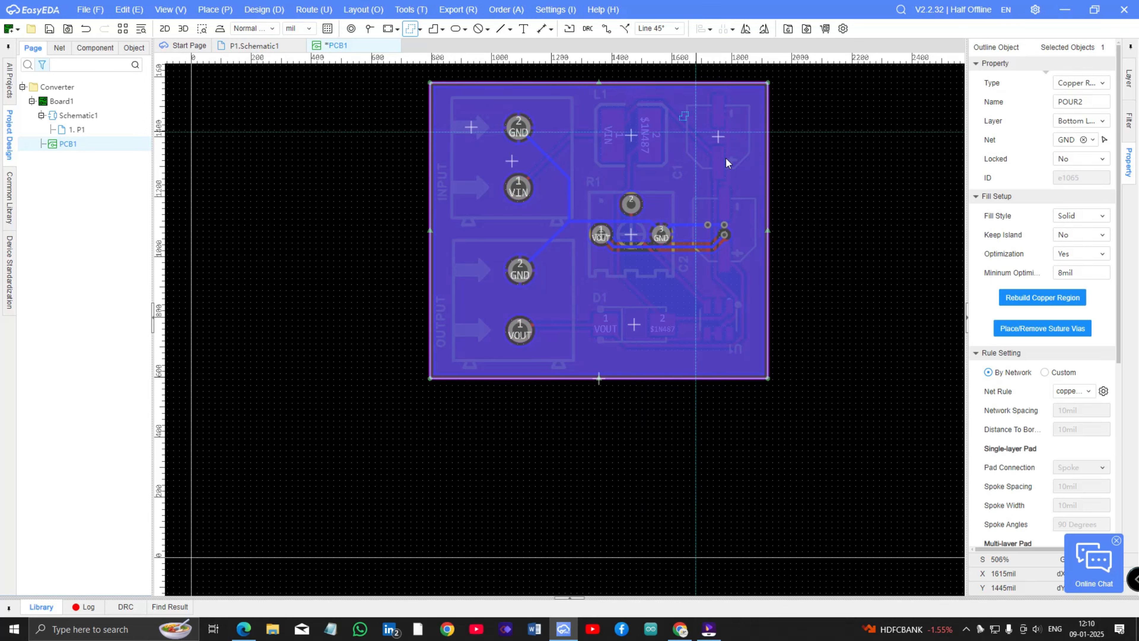
{"action": "right_click", "coordinate": [859, 254]}
{"action": "left_click", "coordinate": [981, 121]}
{"action": "left_click", "coordinate": [980, 110]}
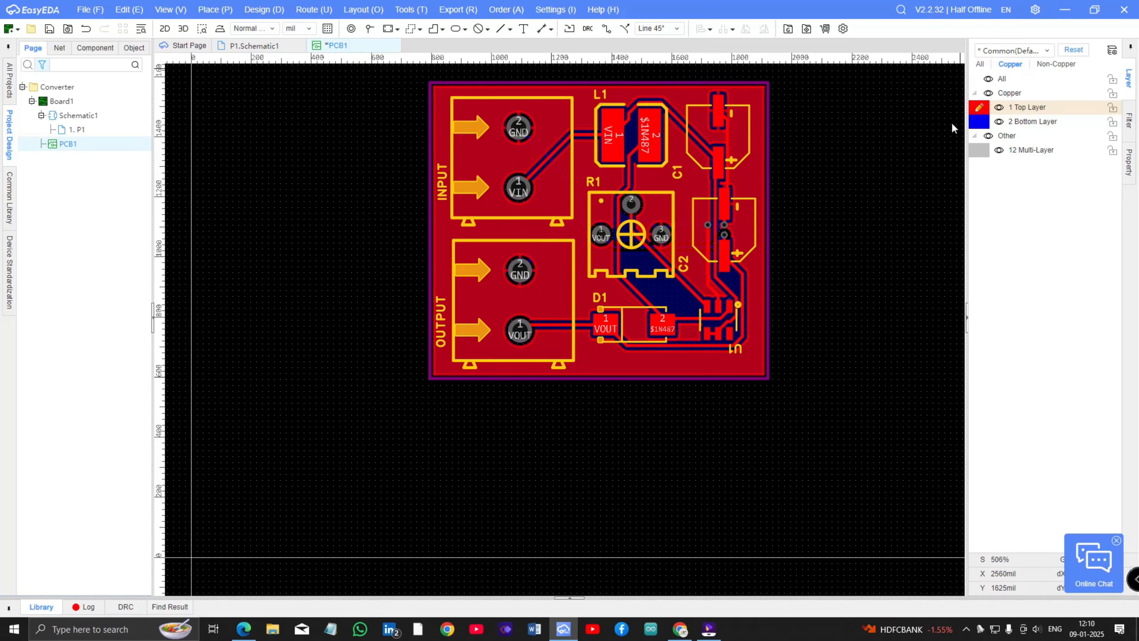
Inspect the board's copper, pads and component models in the 2D and 3D previews
{"action": "scroll", "coordinate": [591, 161], "scroll_direction": "down", "scroll_amount": 2}
{"action": "scroll", "coordinate": [436, 105], "scroll_direction": "up", "scroll_amount": 2}
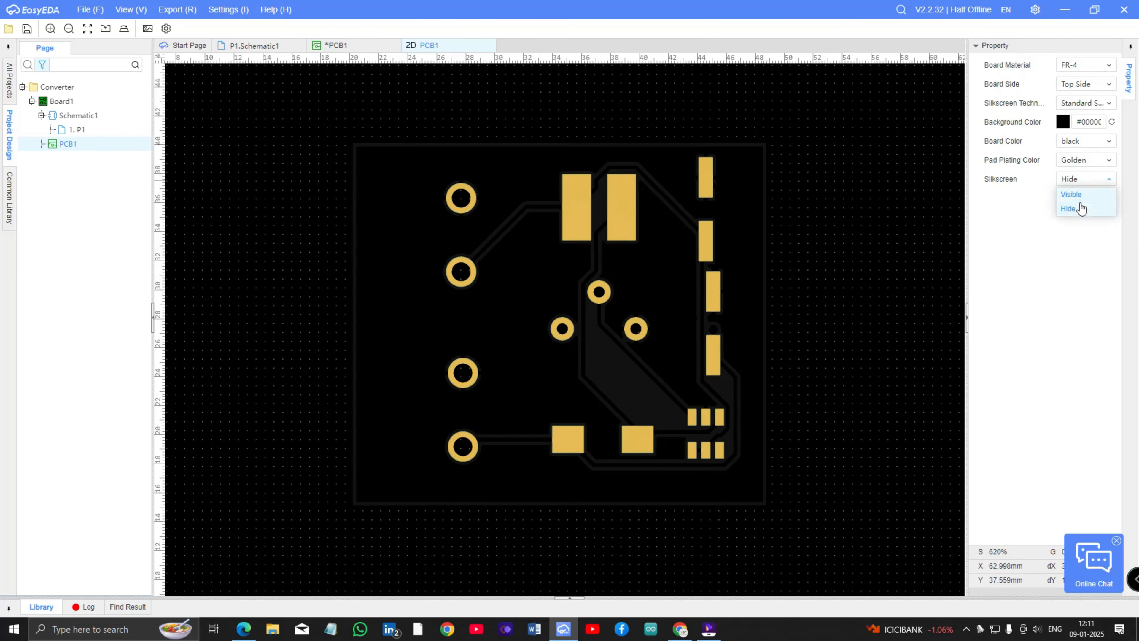
{"action": "left_click", "coordinate": [1085, 103]}
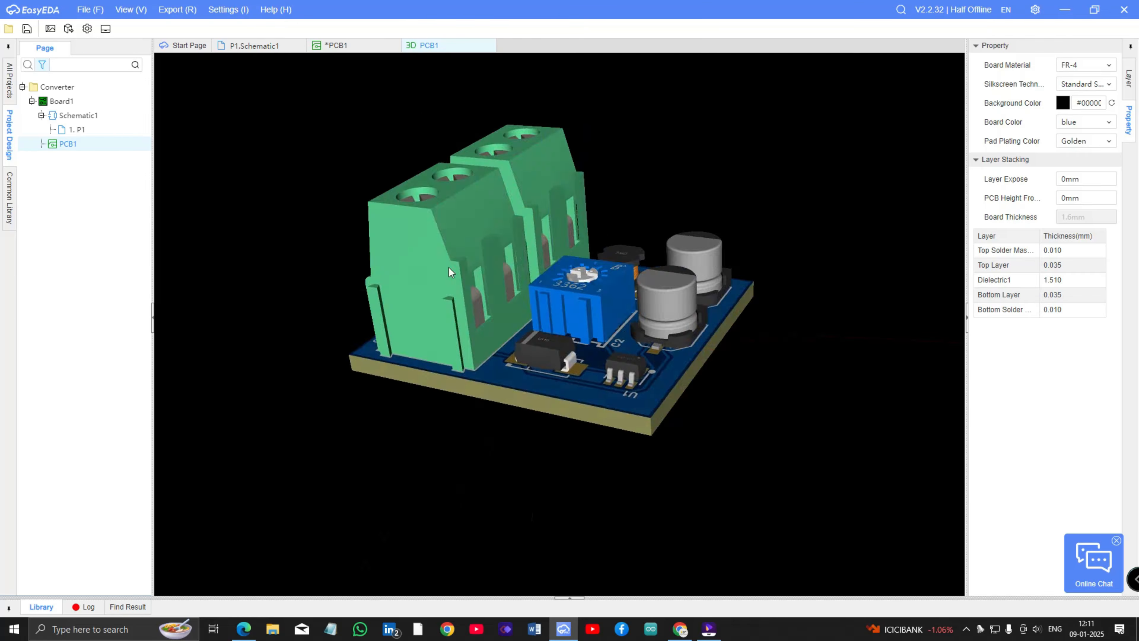
{"action": "left_click_drag", "start_coordinate": [448, 267], "coordinate": [514, 338]}
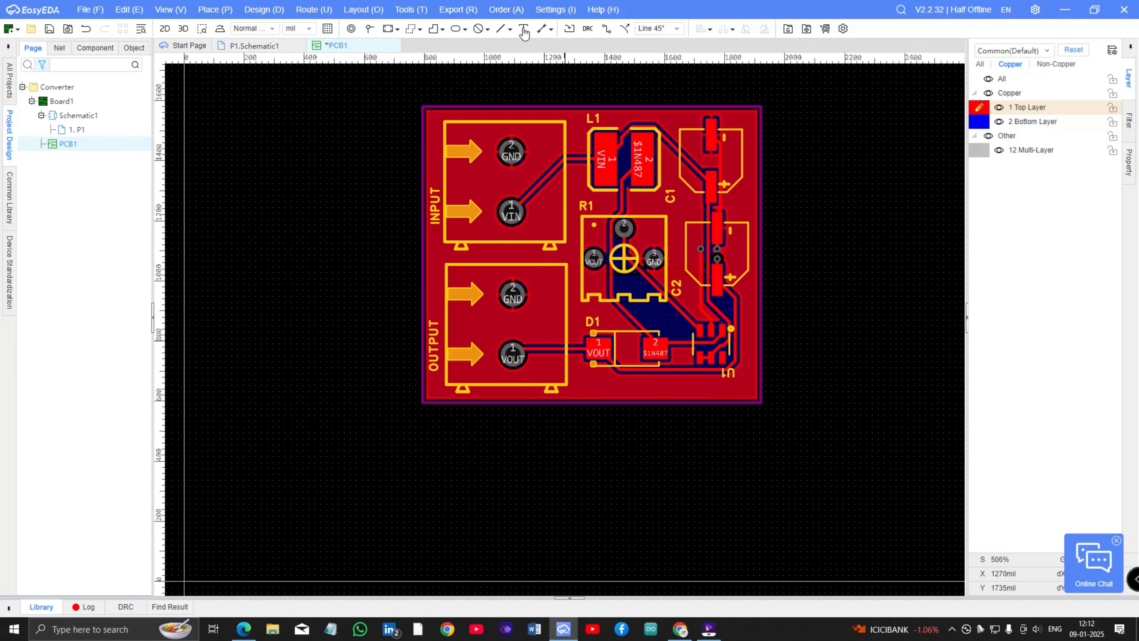
Place the text "TECHK7" below D1 at the board's lower edge
{"action": "left_click", "coordinate": [523, 28]}
{"action": "type", "text": "TECHK7"}
{"action": "left_click", "coordinate": [588, 398]}
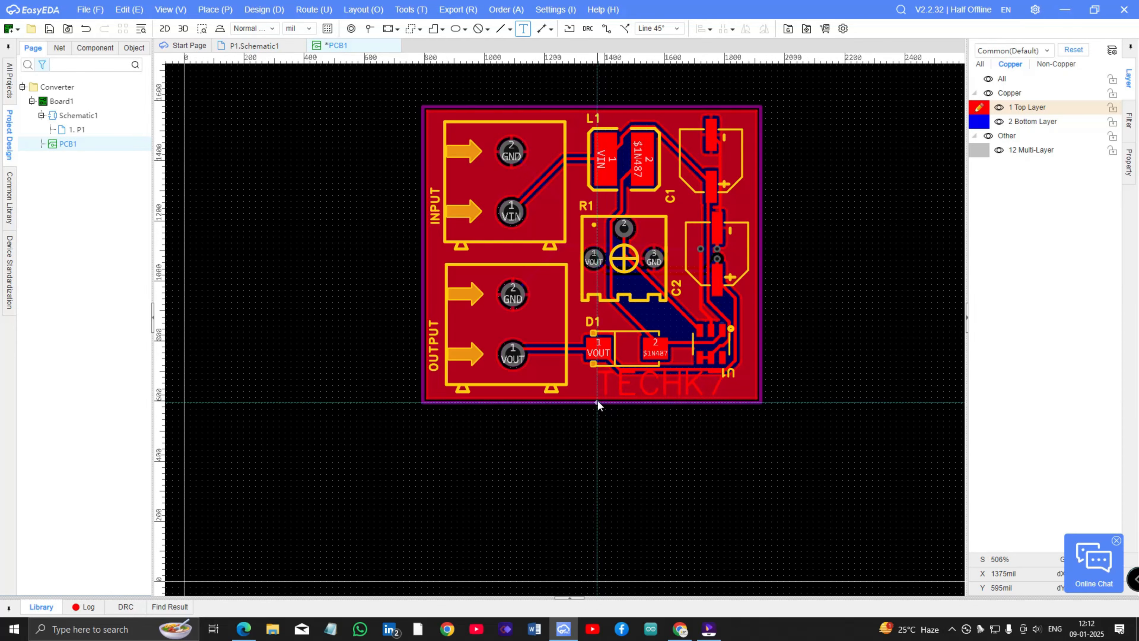
{"action": "left_click", "coordinate": [597, 404]}
Set the TECHK7 text to ACaslonPro-Bold at 50 mil height and move it into the free area below D1 and U1
{"action": "left_click", "coordinate": [1084, 204]}
{"action": "left_click", "coordinate": [1081, 246]}
{"action": "left_click", "coordinate": [1096, 227]}
{"action": "key", "text": "Return"}
{"action": "left_click_drag", "start_coordinate": [635, 392], "coordinate": [681, 394]}
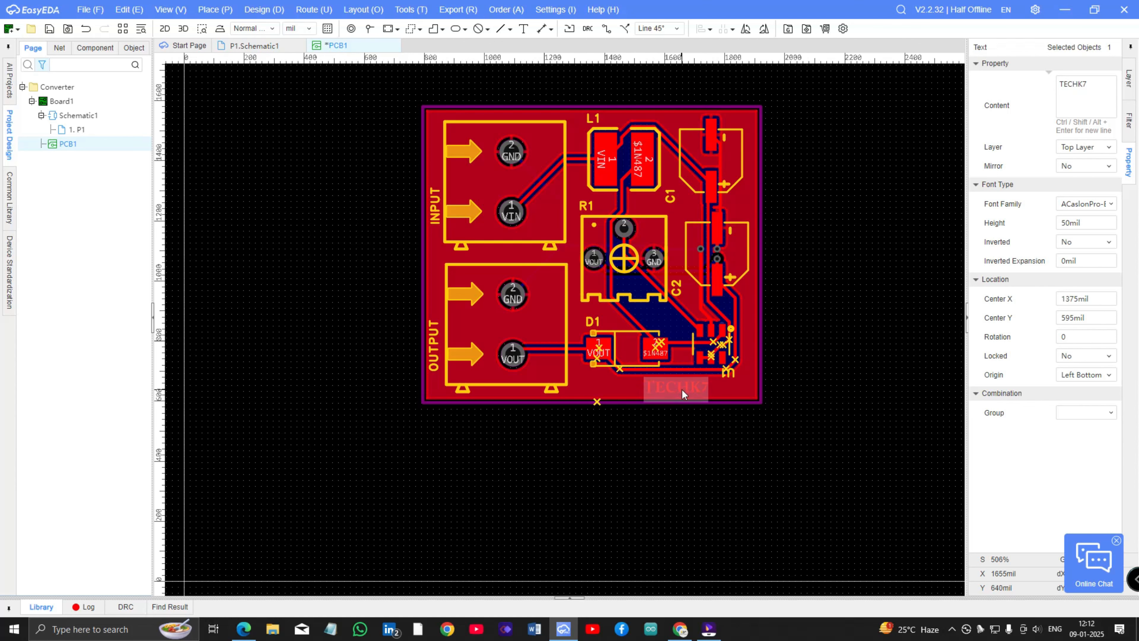
{"action": "left_click", "coordinate": [1090, 203]}
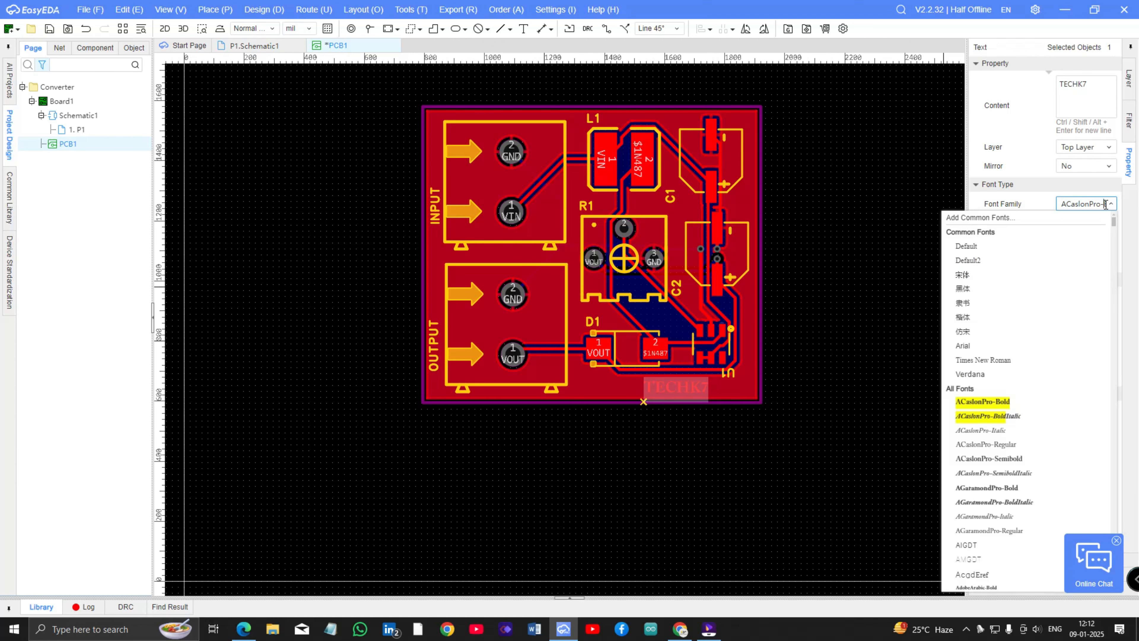
{"action": "left_click", "coordinate": [872, 323]}
{"action": "scroll", "coordinate": [712, 357], "scroll_direction": "down", "scroll_amount": 1}
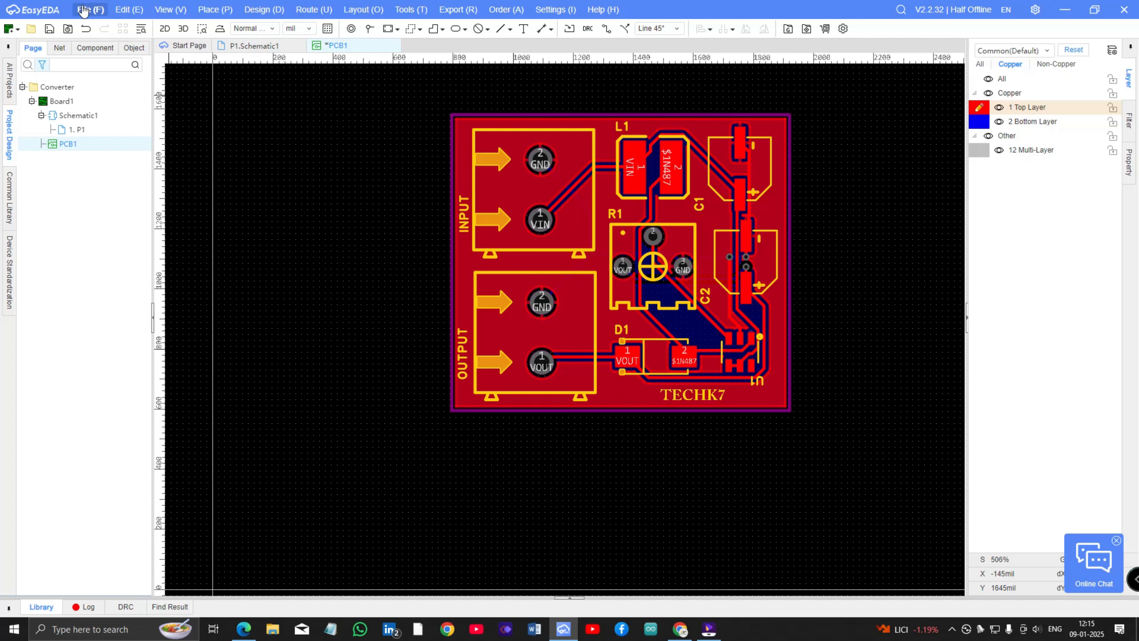
Prepare the Gerber fabrication file Gerber_PCB1_2025-01-09 with One Key Export and start a PCB order from it
{"action": "left_click", "coordinate": [83, 10]}
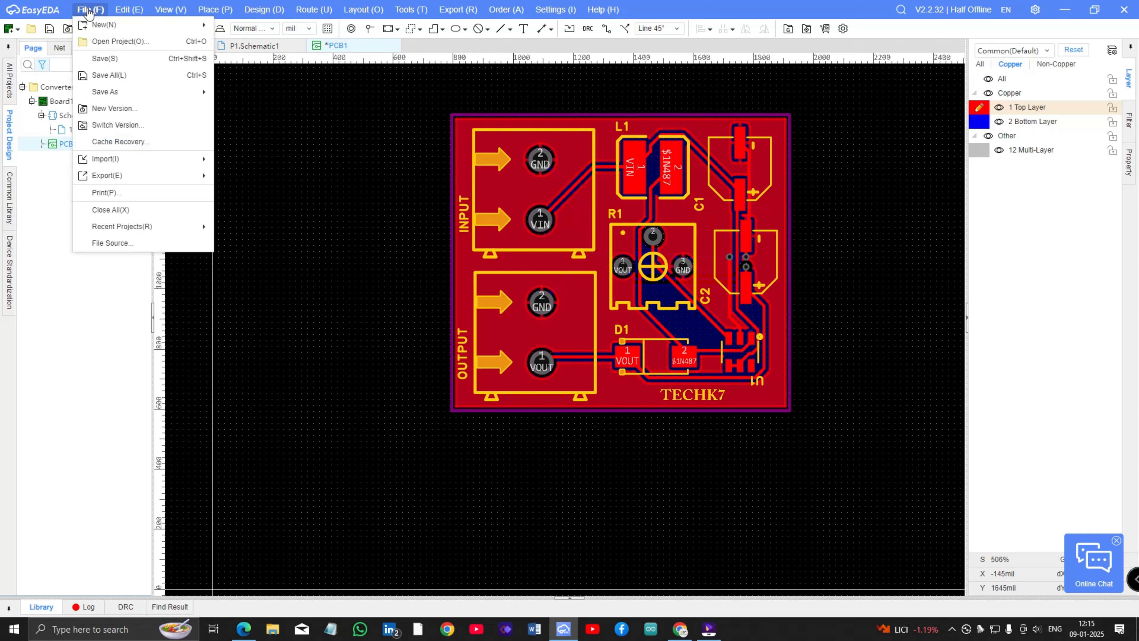
{"action": "mouse_move", "coordinate": [131, 184]}
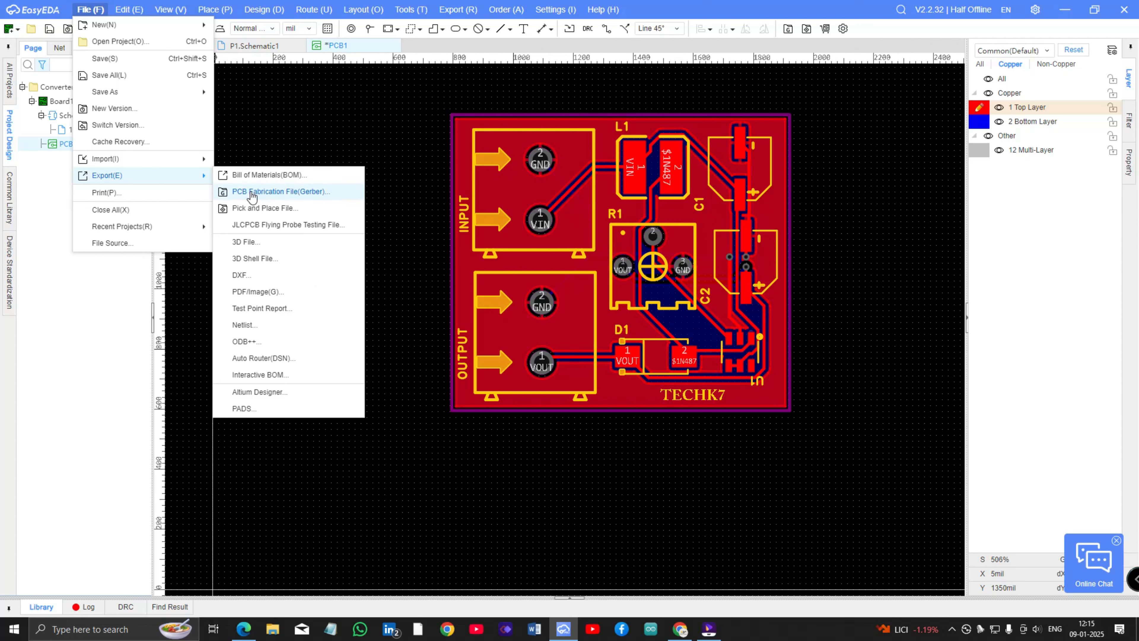
{"action": "left_click", "coordinate": [322, 197]}
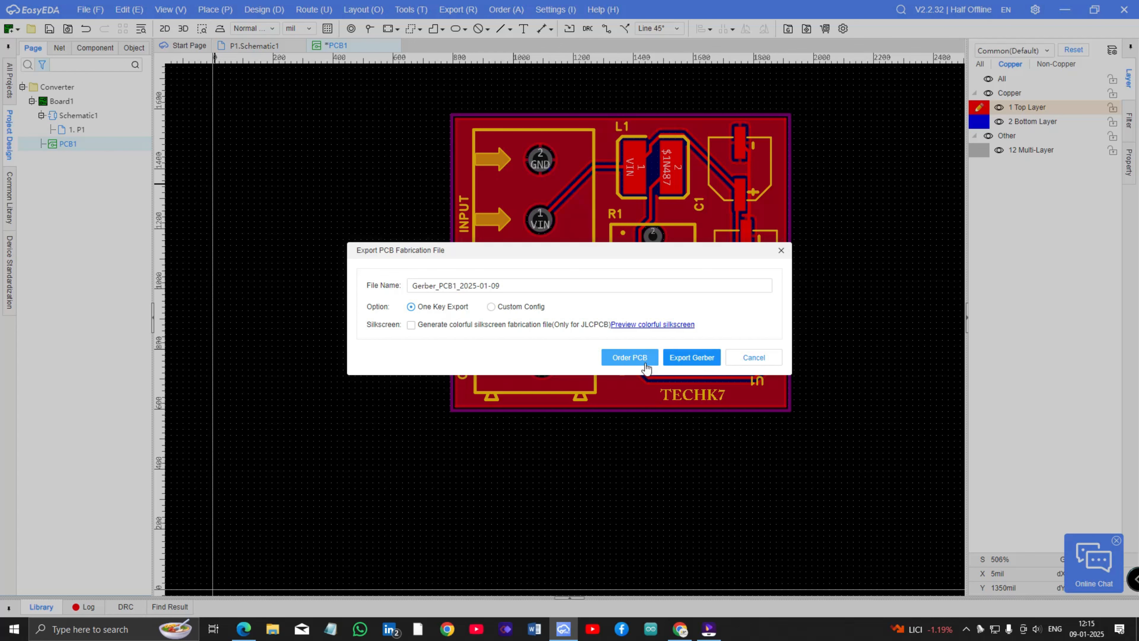
{"action": "left_click", "coordinate": [629, 359]}
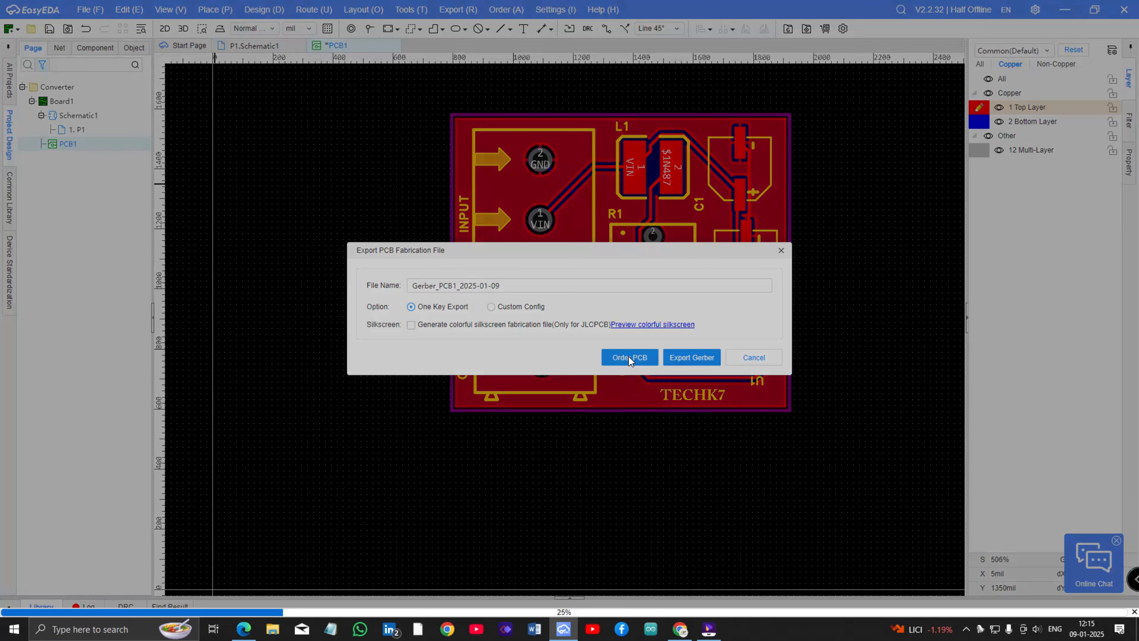